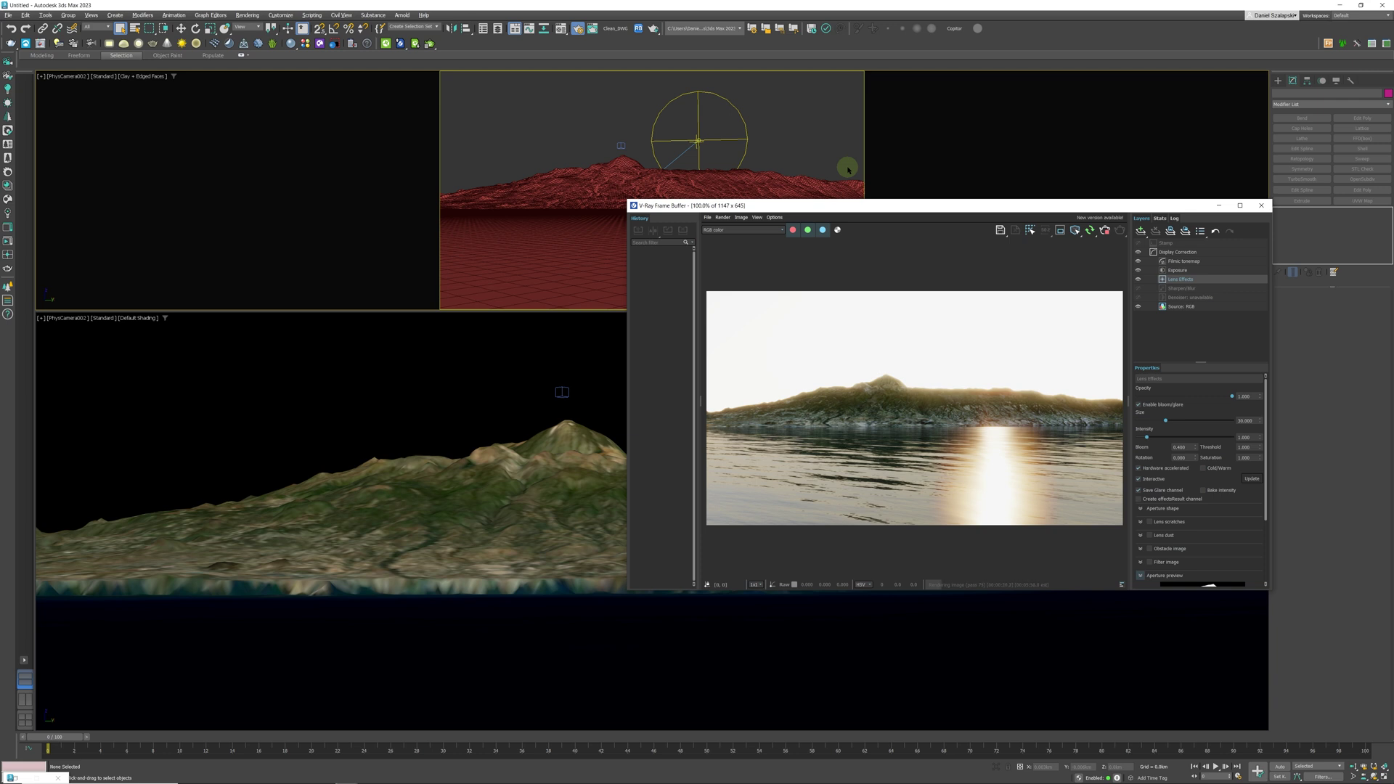
Switch the top-left viewport to PhysCamera001 and re-render the whole island from above in V-Ray
drag(858, 211, 961, 203)
click(836, 132)
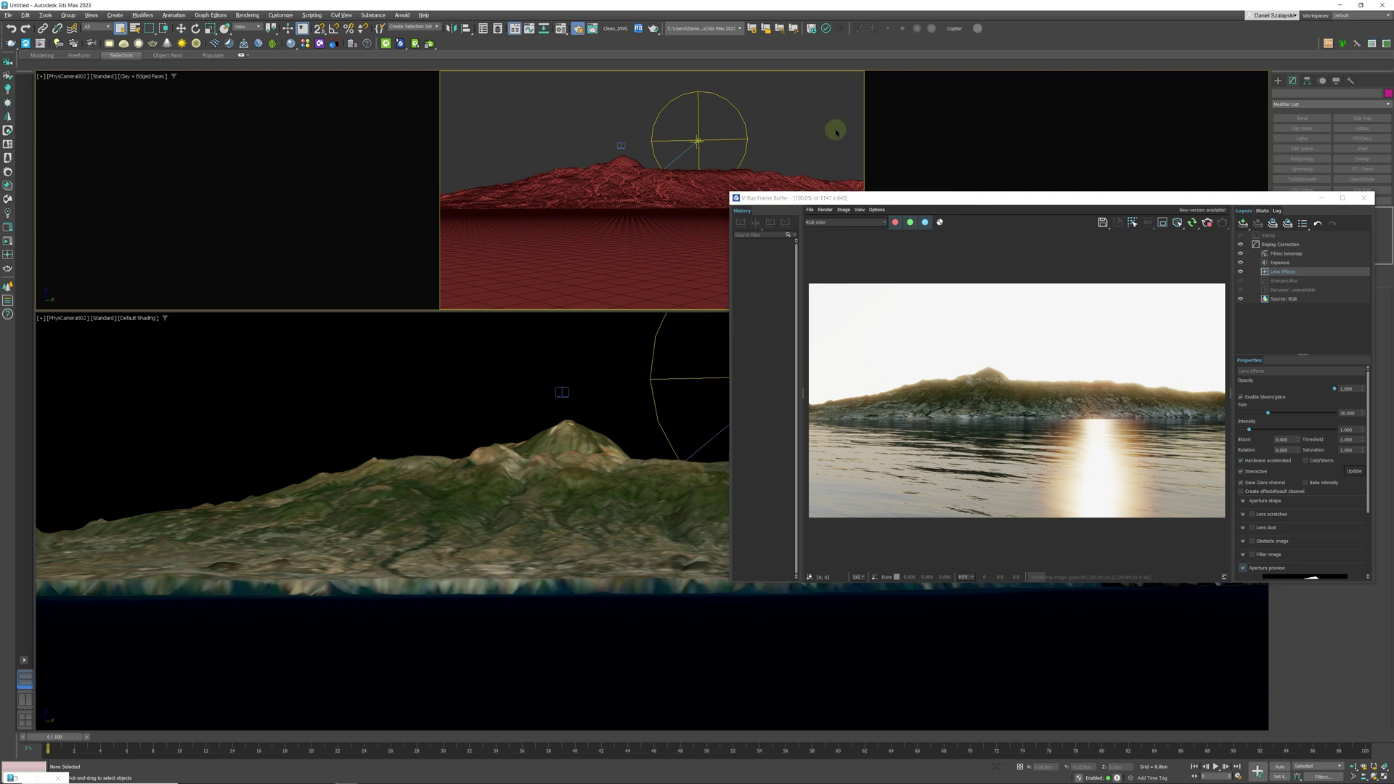
key(c)
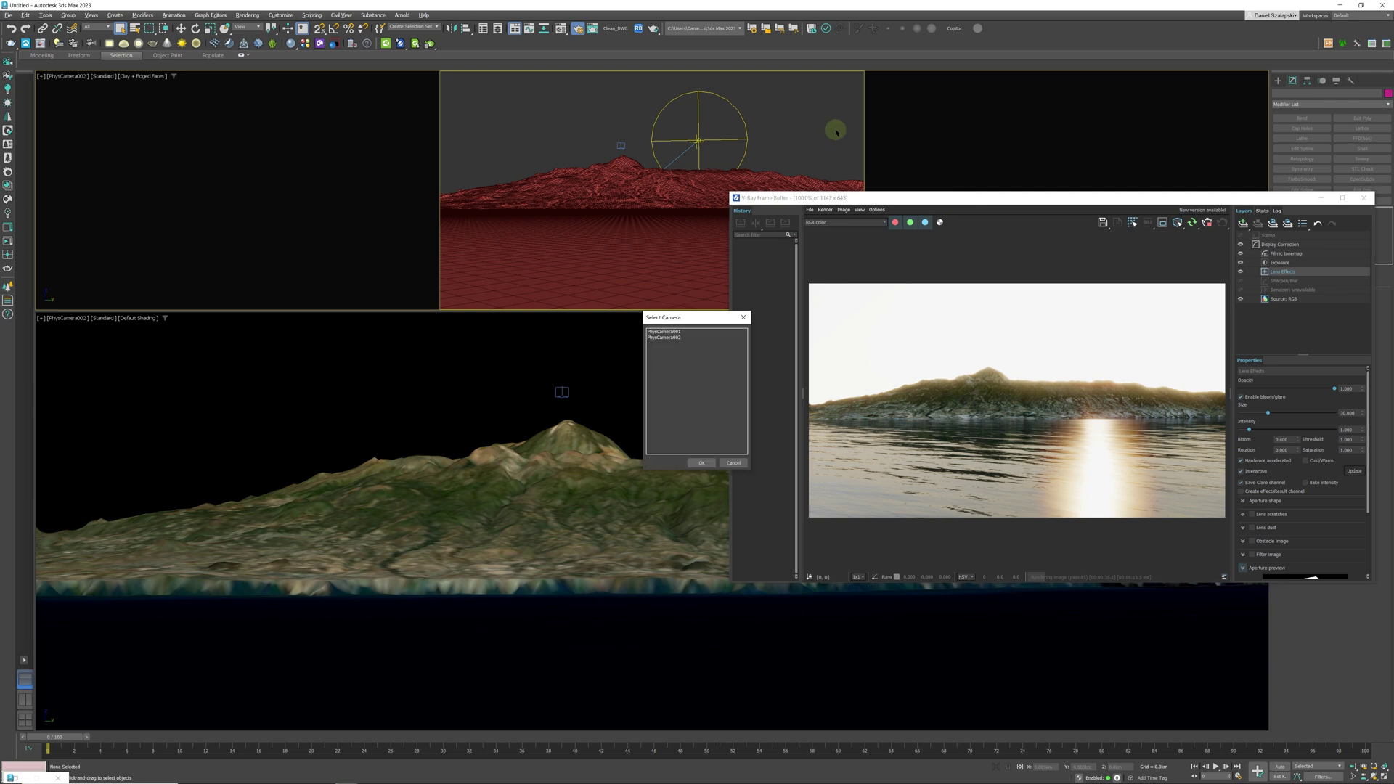
click(702, 462)
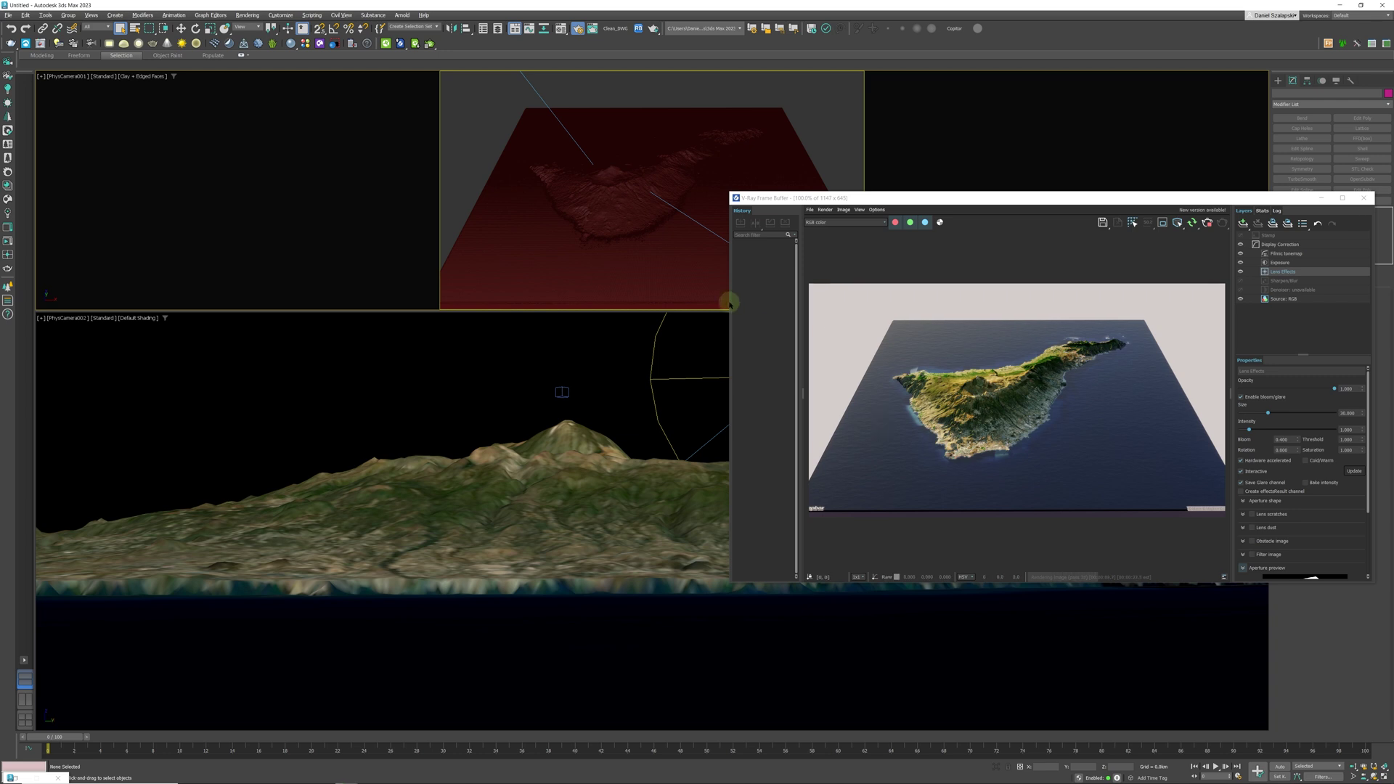
drag(914, 200, 743, 187)
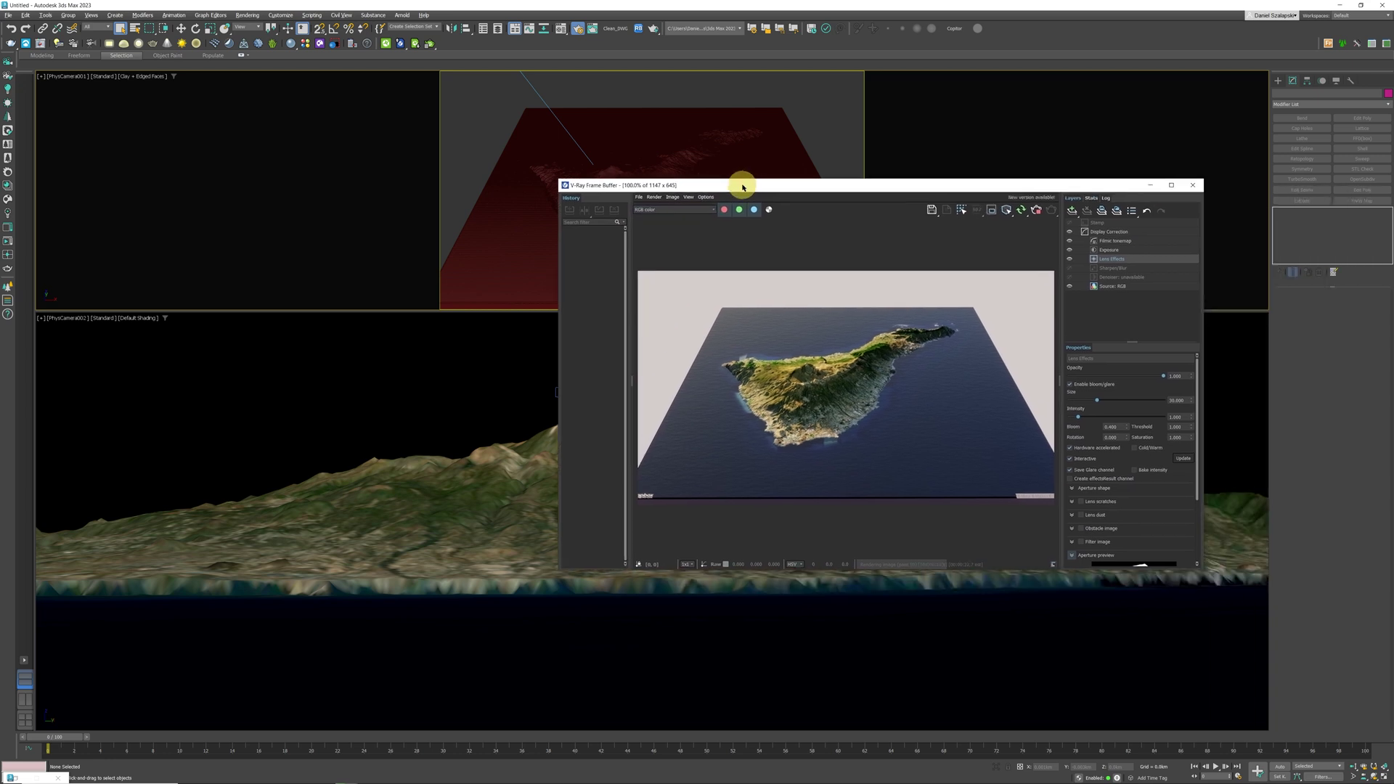
Close the V-Ray Frame Buffer and open the Cities: Skylines map generator result in Chrome
click(1192, 185)
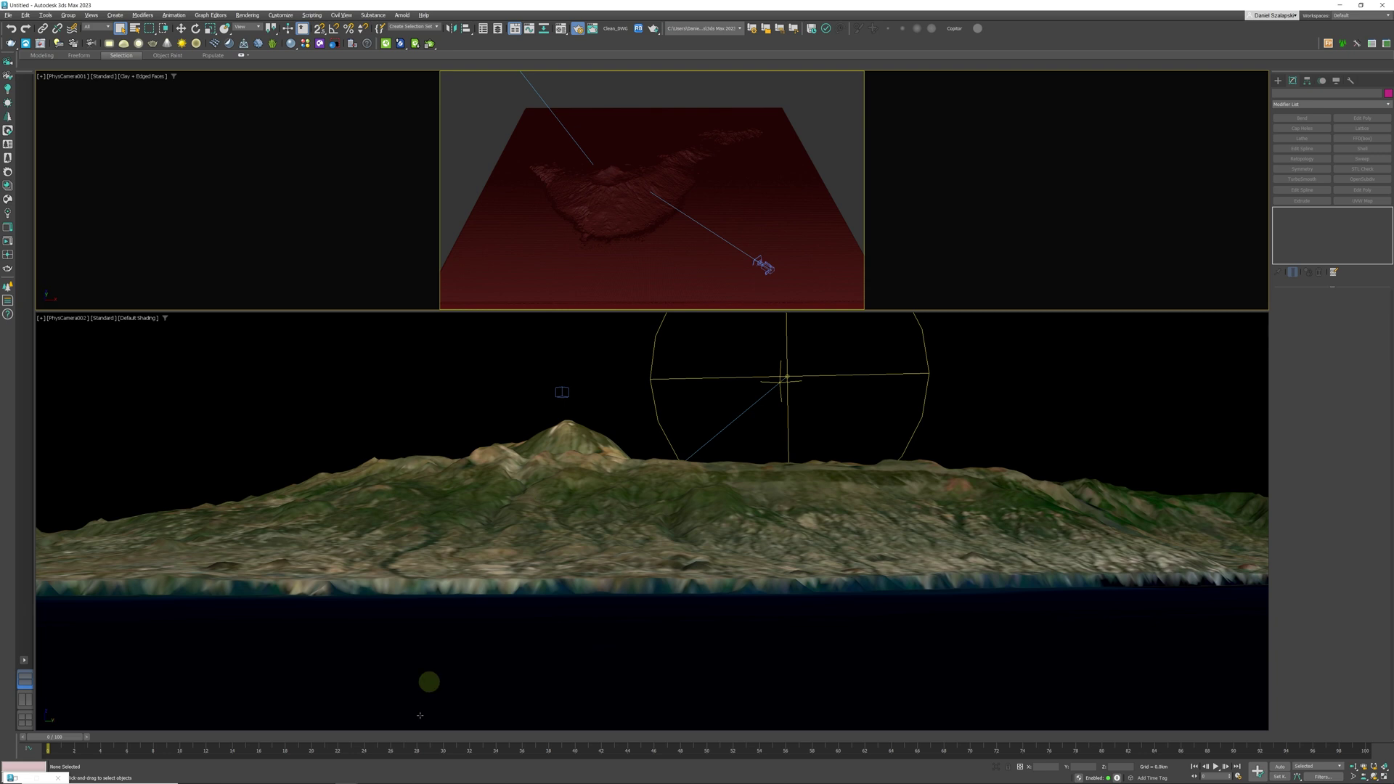
mouse_move(367, 776)
click(324, 776)
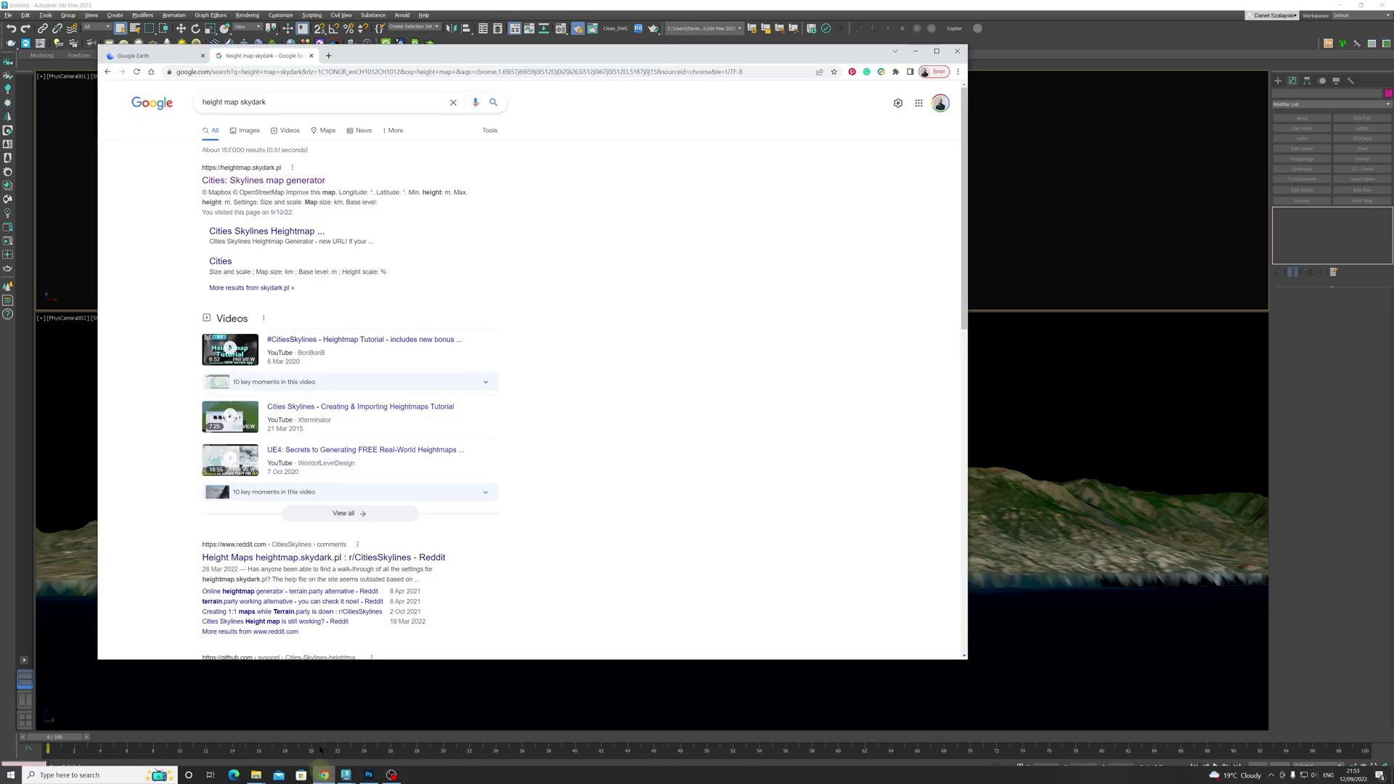
drag(507, 57, 561, 92)
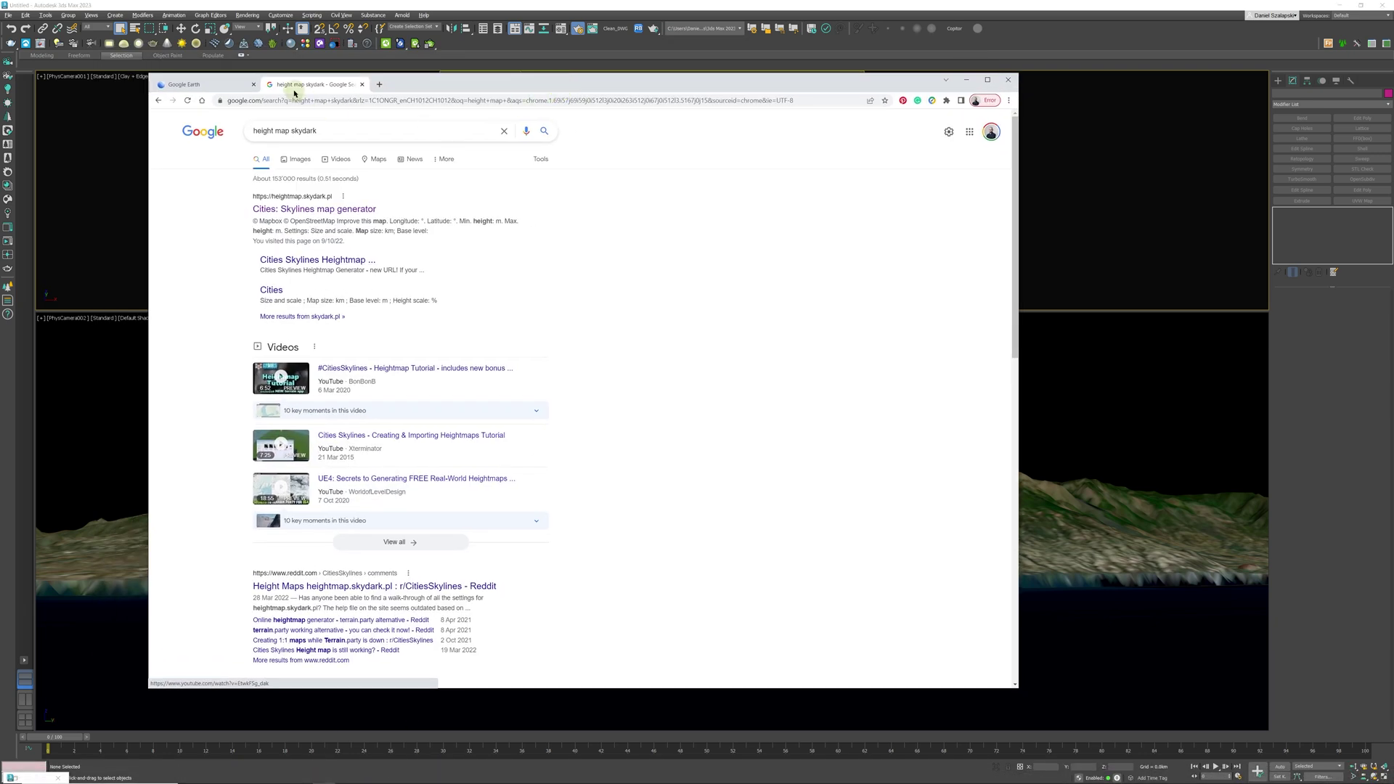
click(315, 210)
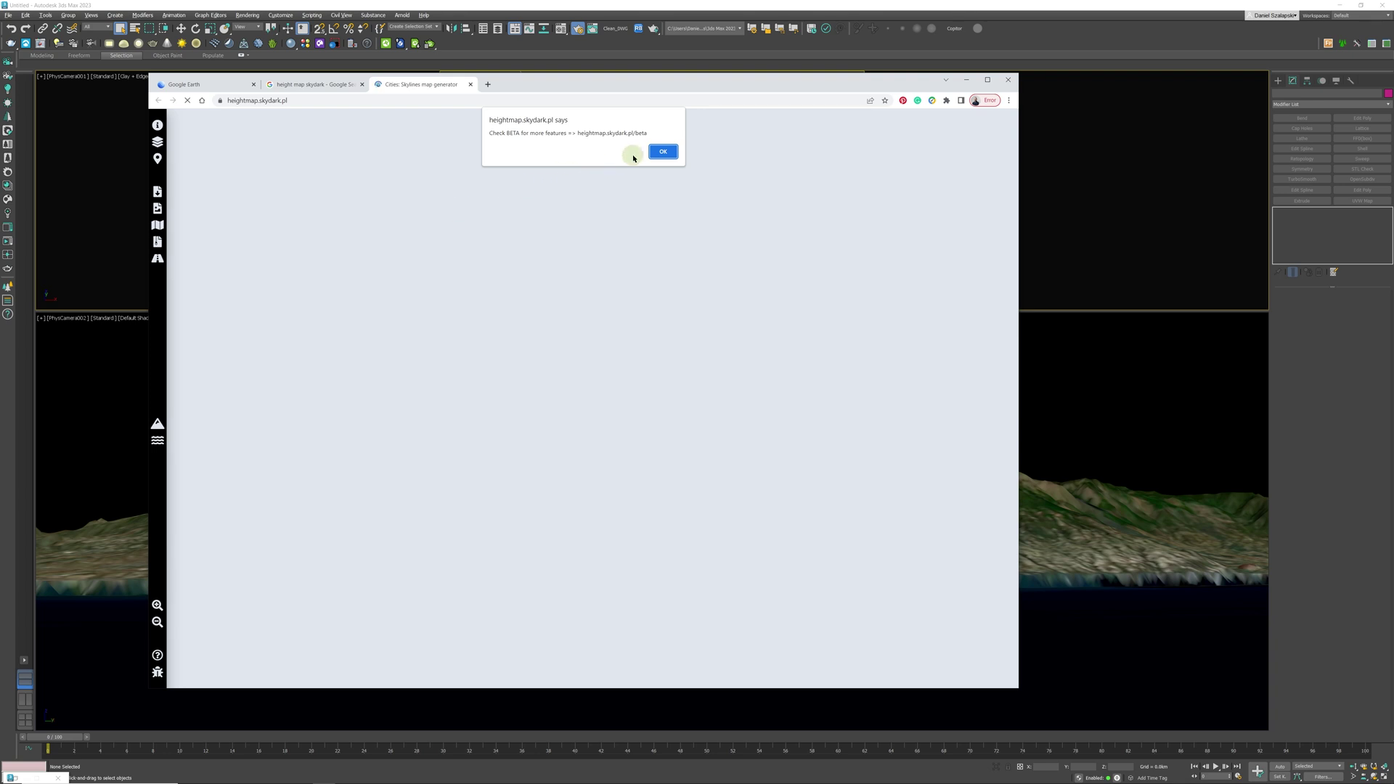
Dismiss the beta notice, open the map settings and enlarge the area to about 69 km over Tenerife
click(663, 153)
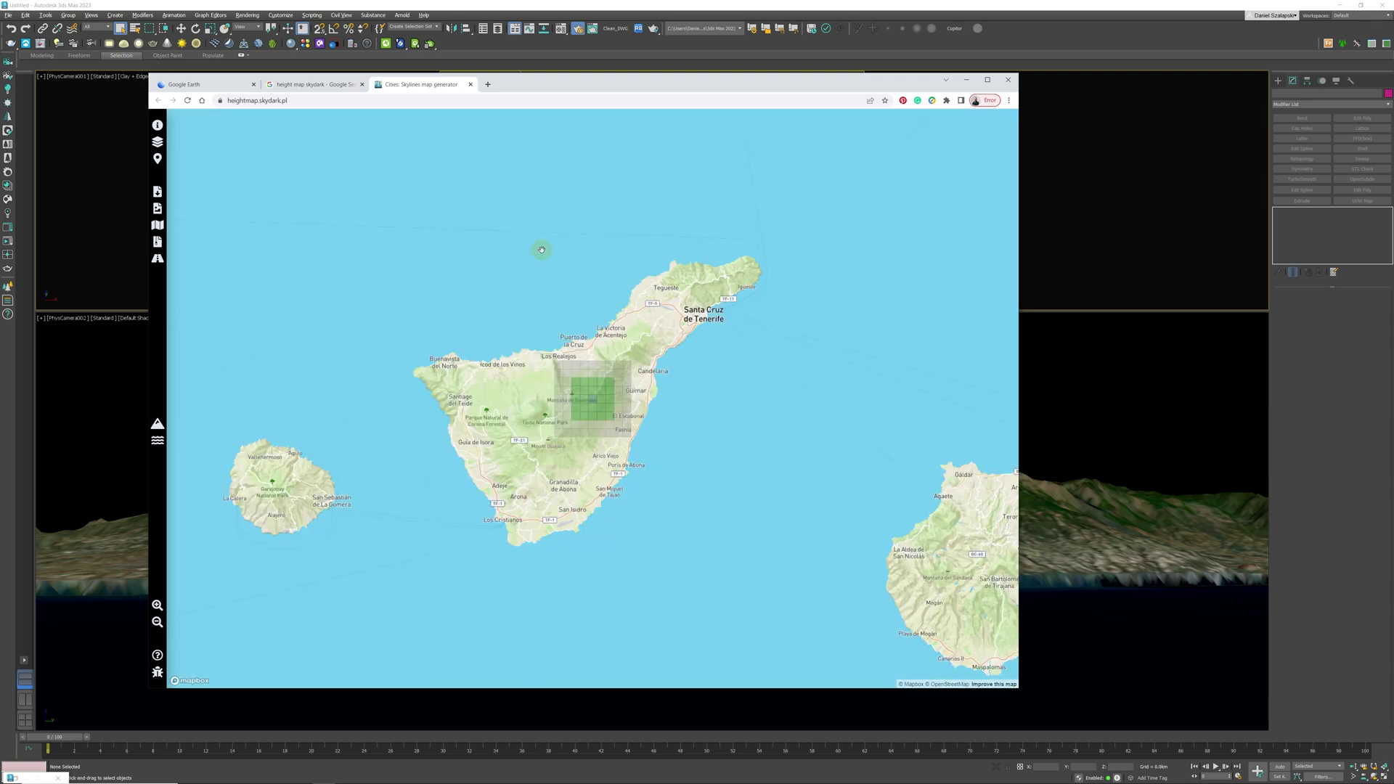
drag(657, 83, 724, 72)
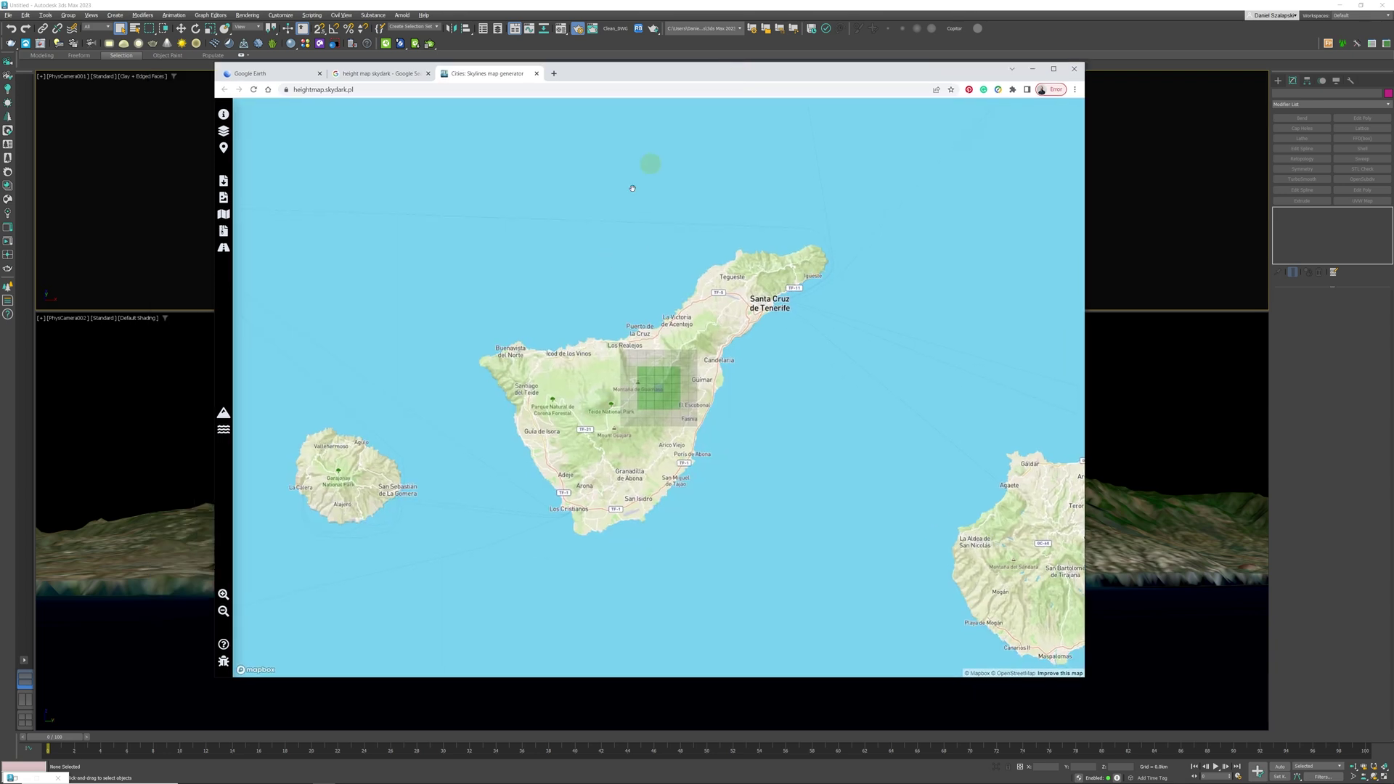
click(223, 114)
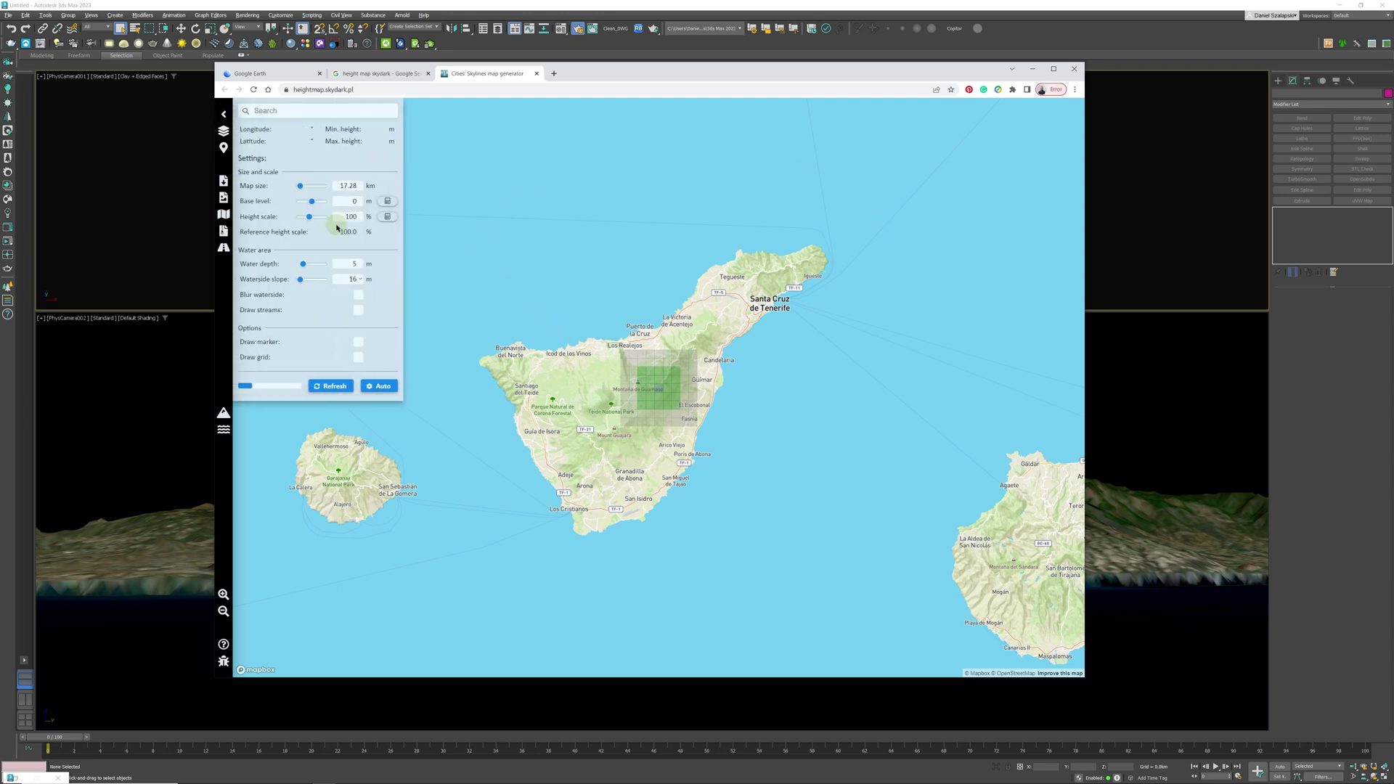
click(301, 186)
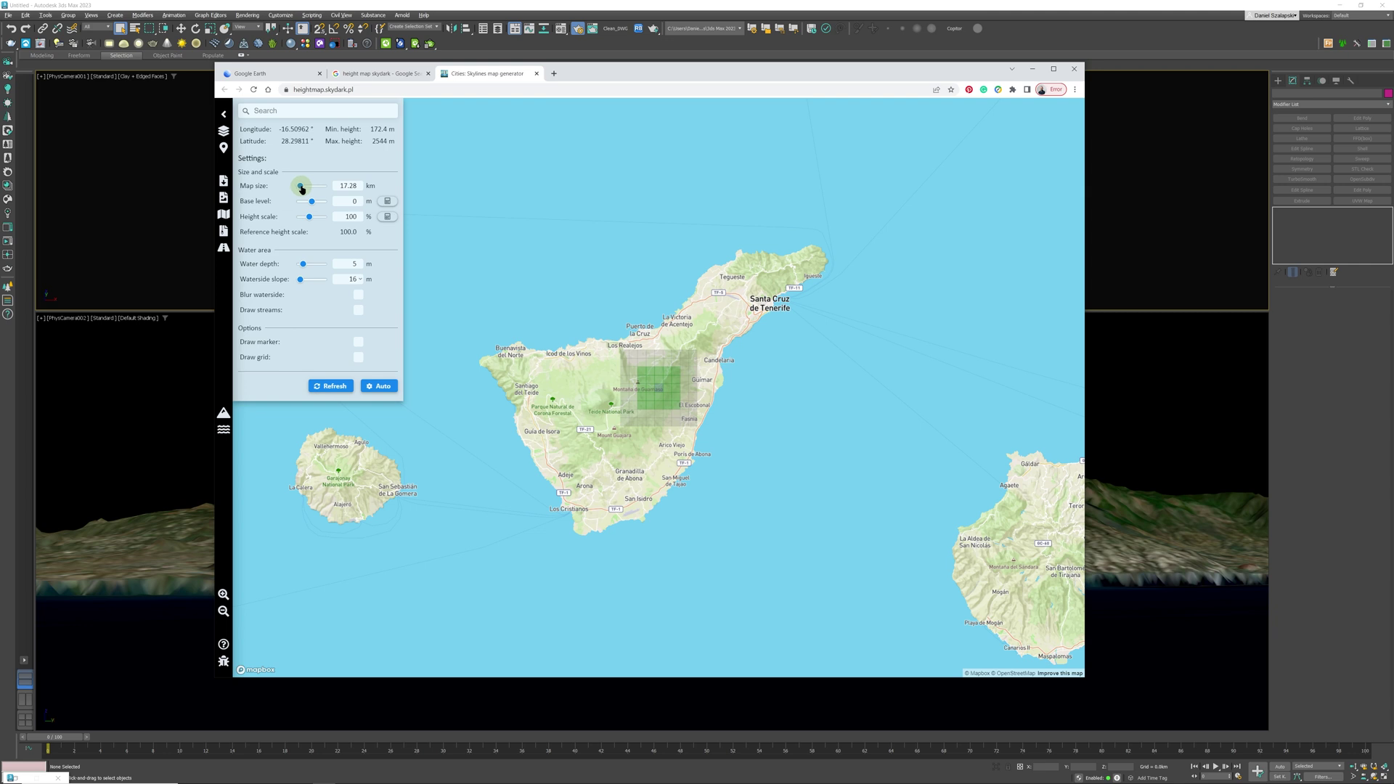
drag(300, 186, 326, 192)
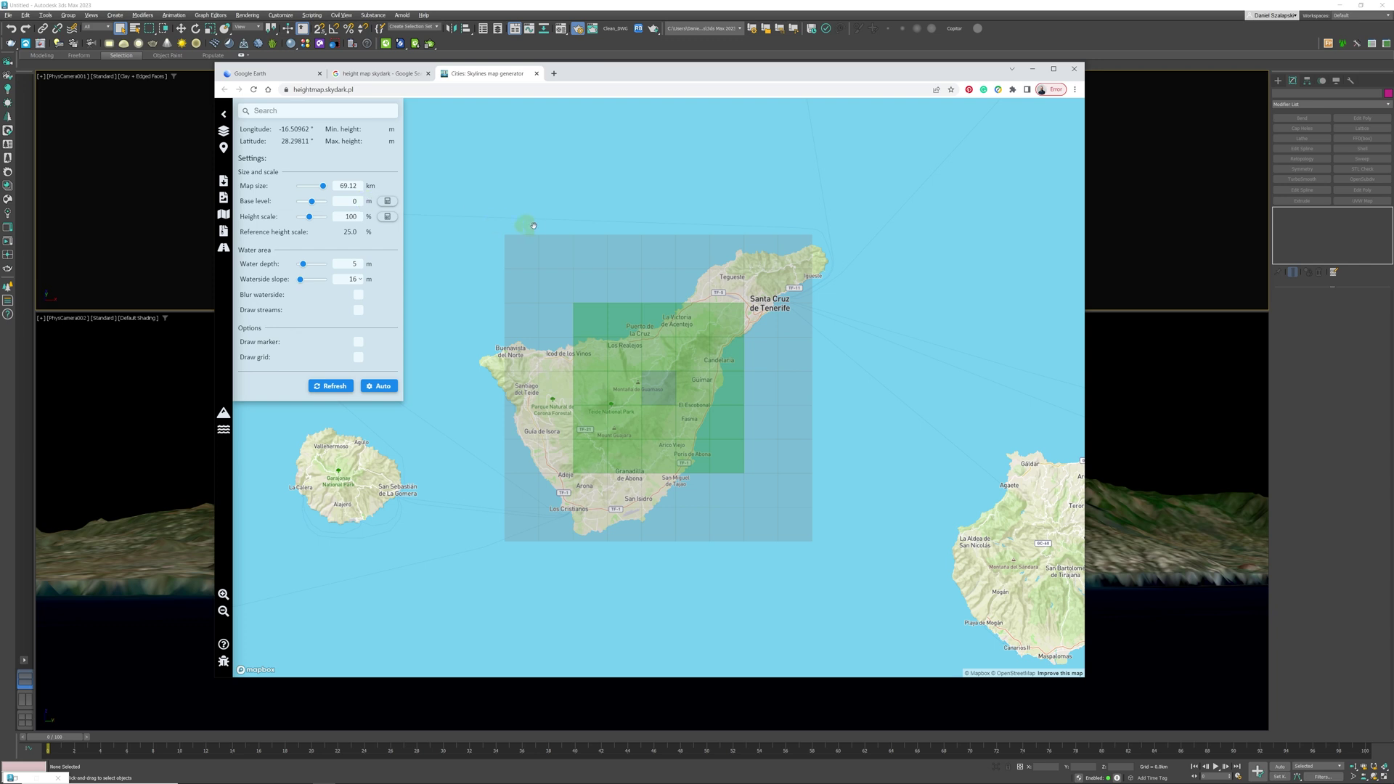
scroll(535, 226, down, 2)
drag(552, 179, 580, 220)
Enter 90 as the map size, giving a 19.2% height scale
double_click(349, 188)
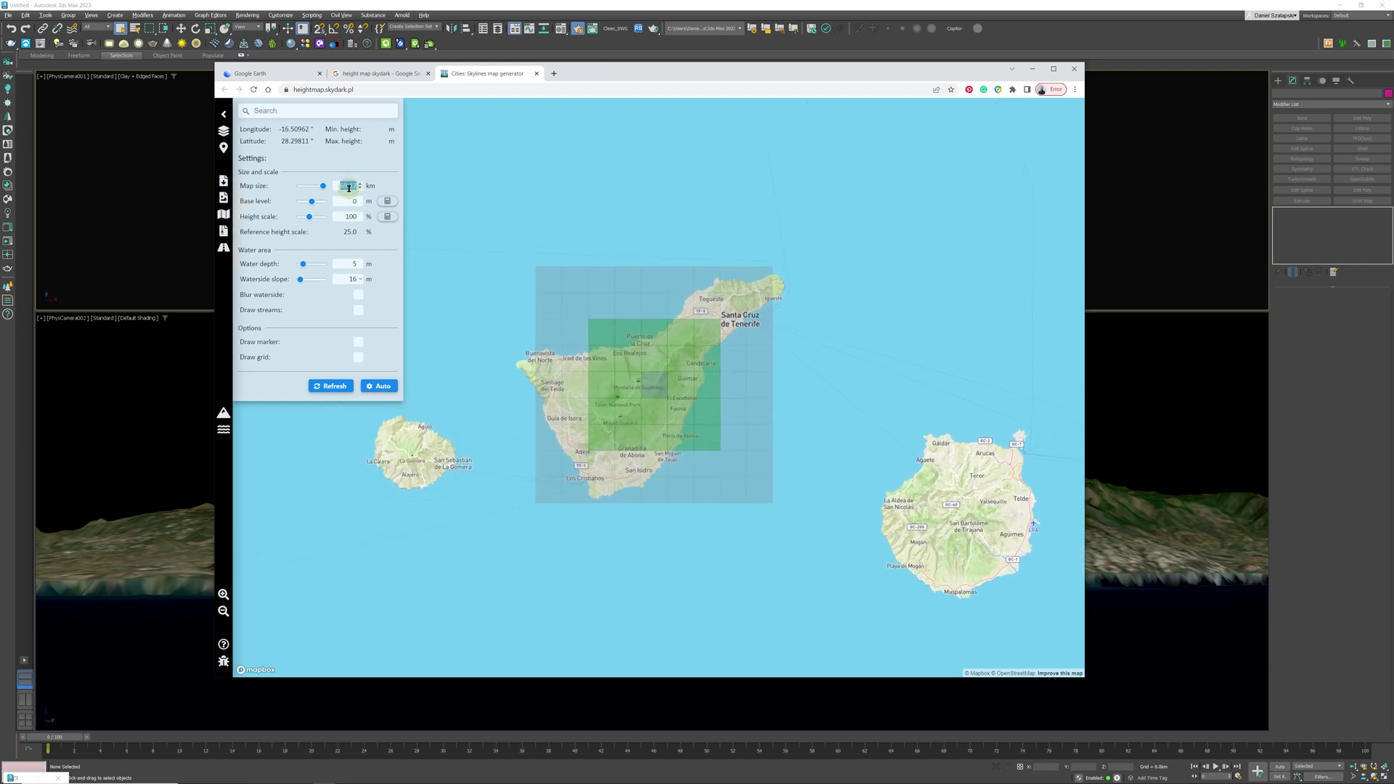
text(100)
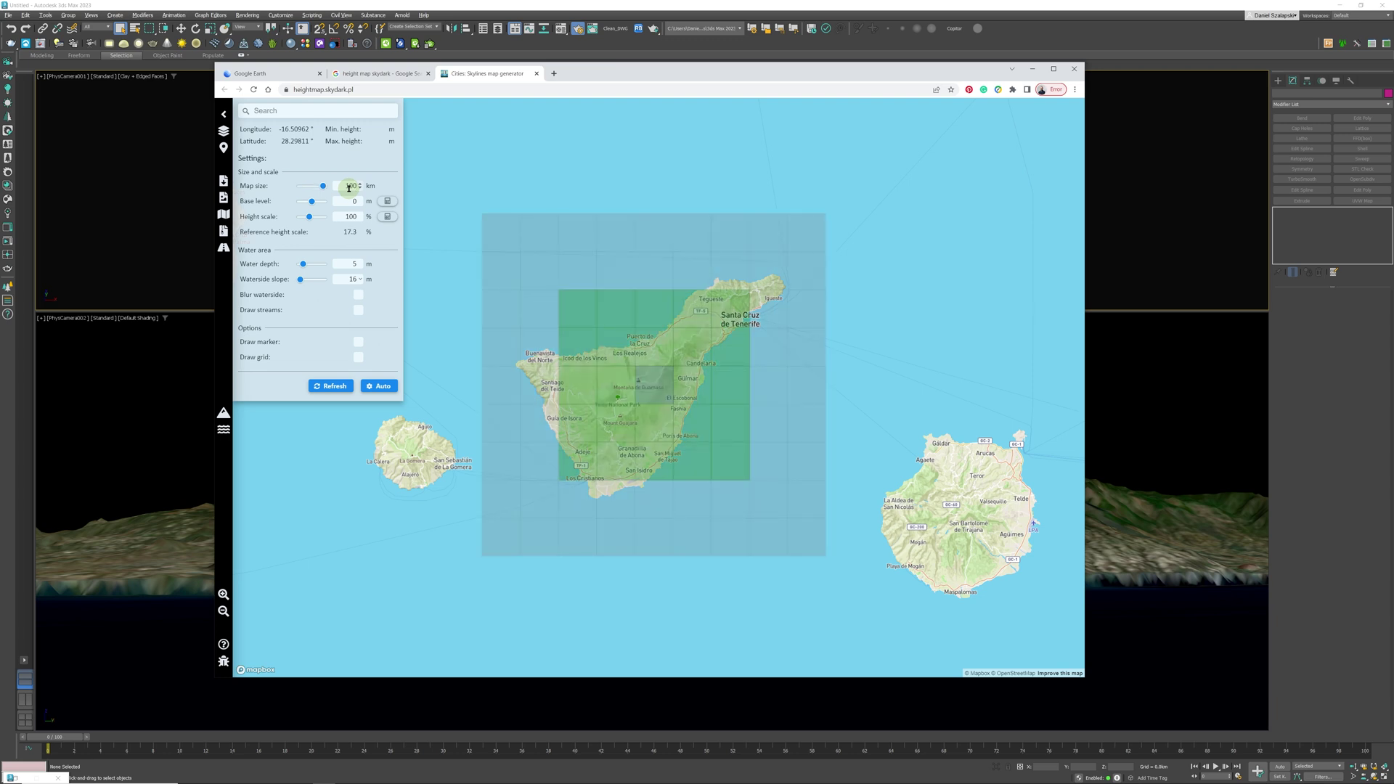
key(BackSpace)
key(BackSpace)
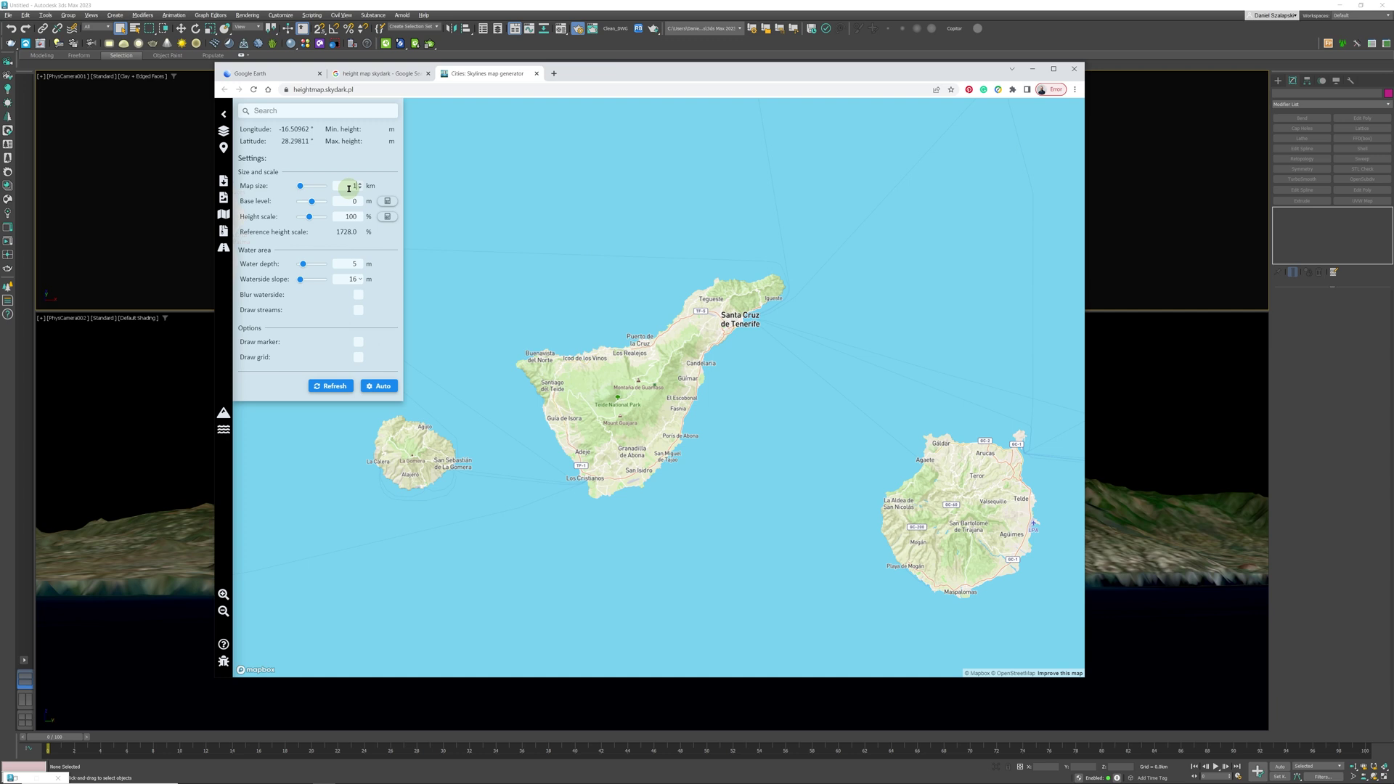
text(80)
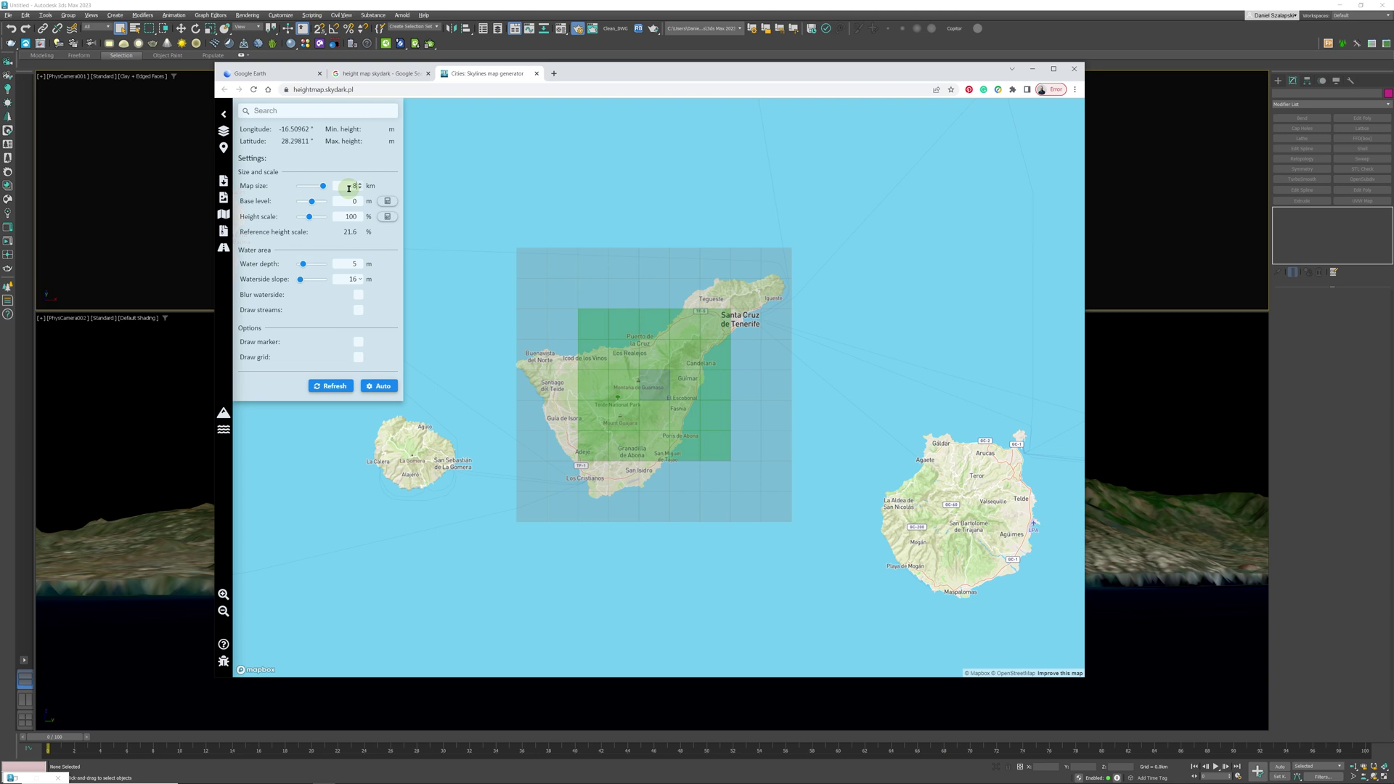
key(BackSpace)
key(BackSpace)
text(90)
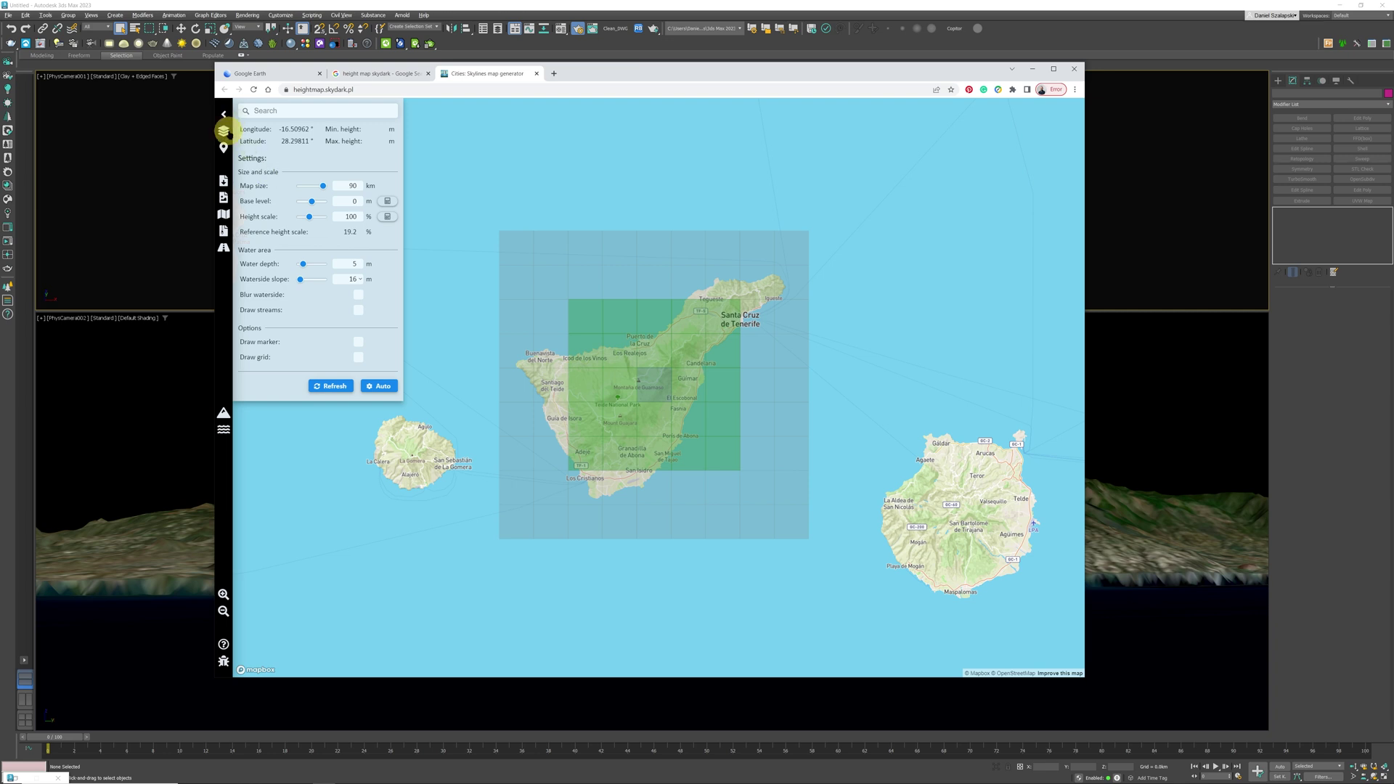
Switch the map to Satellite style, download the PNG height map and map image, then minimise Chrome
click(224, 132)
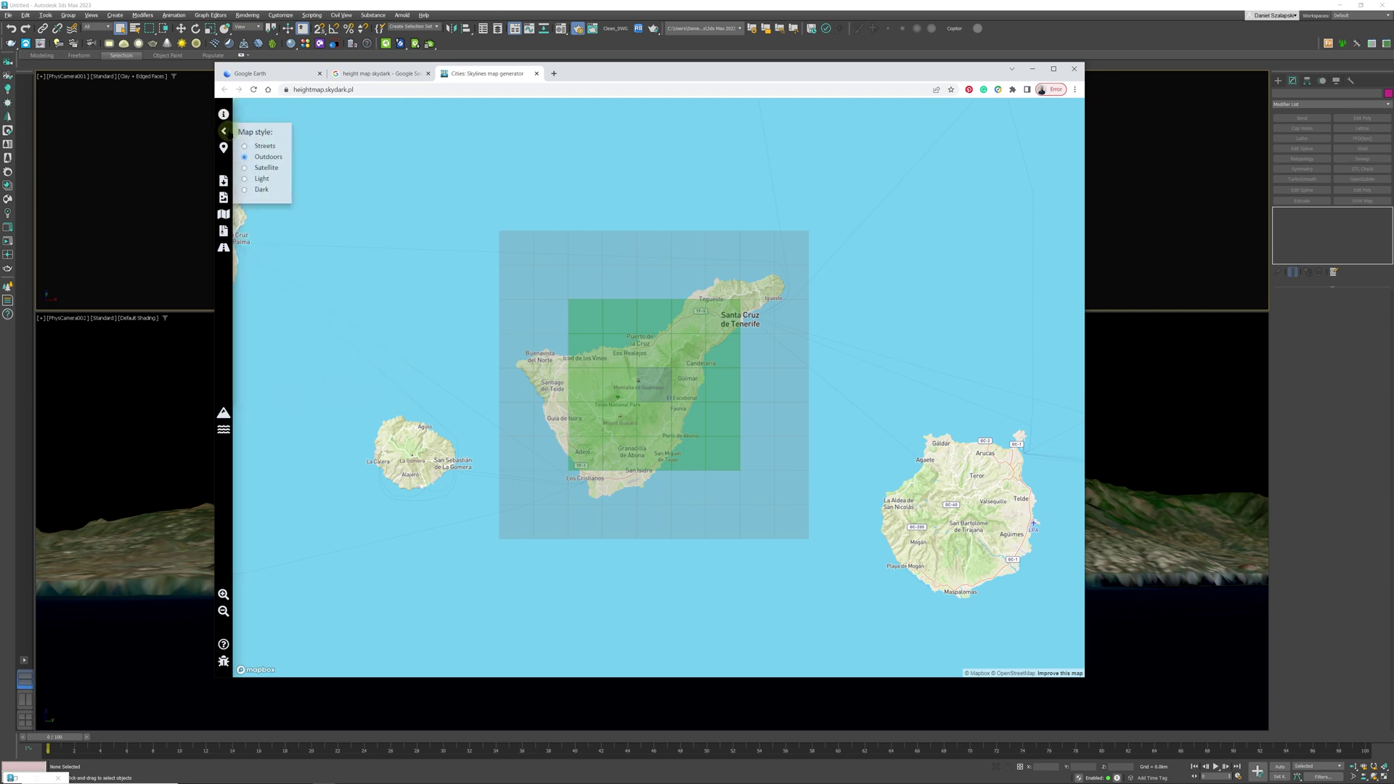
click(245, 168)
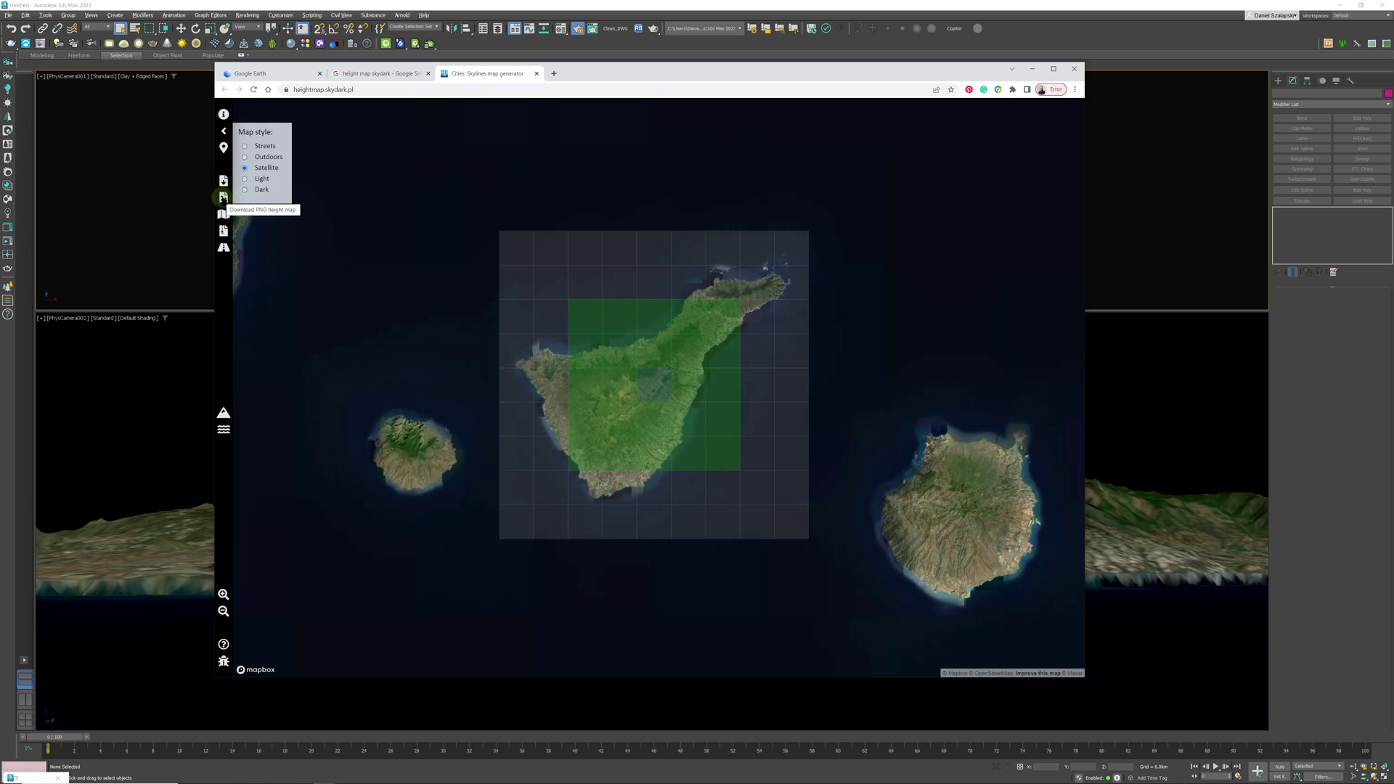
click(223, 197)
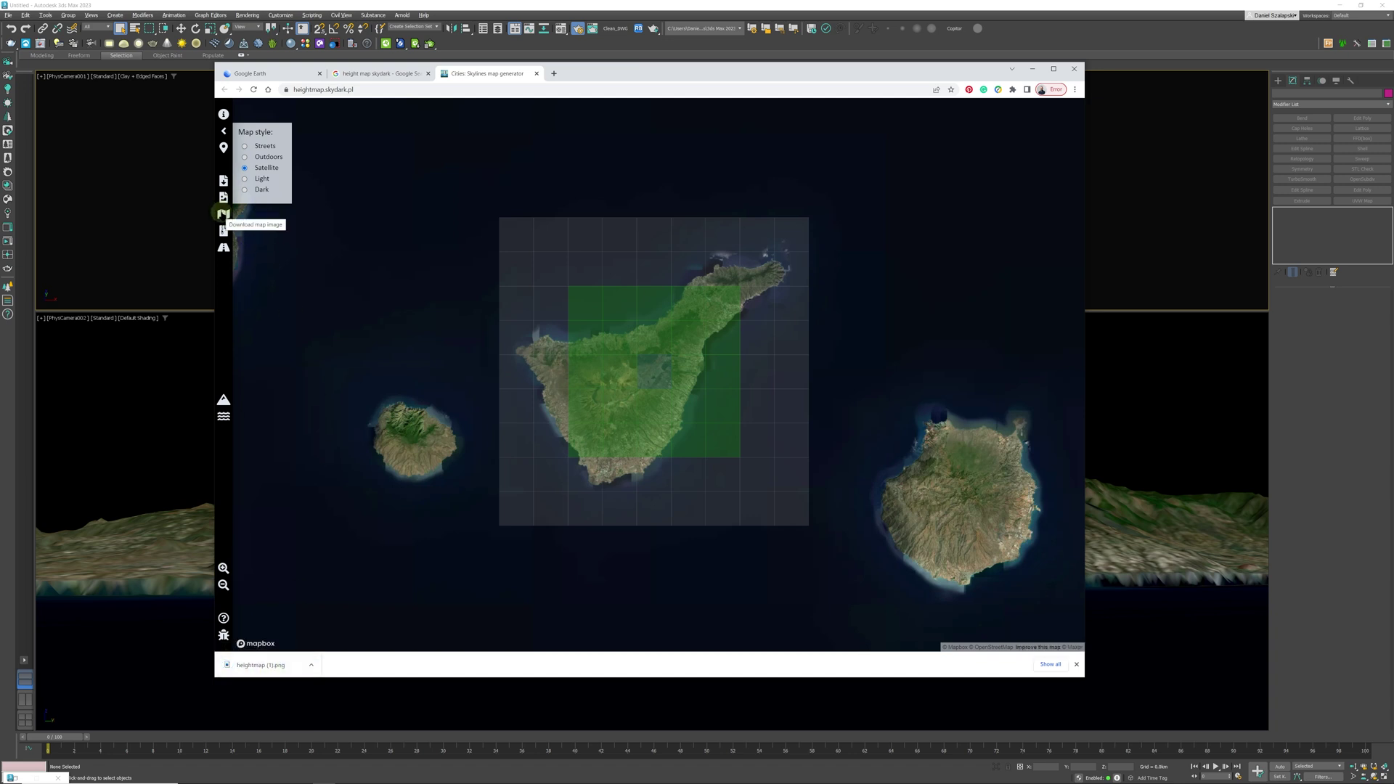
click(223, 214)
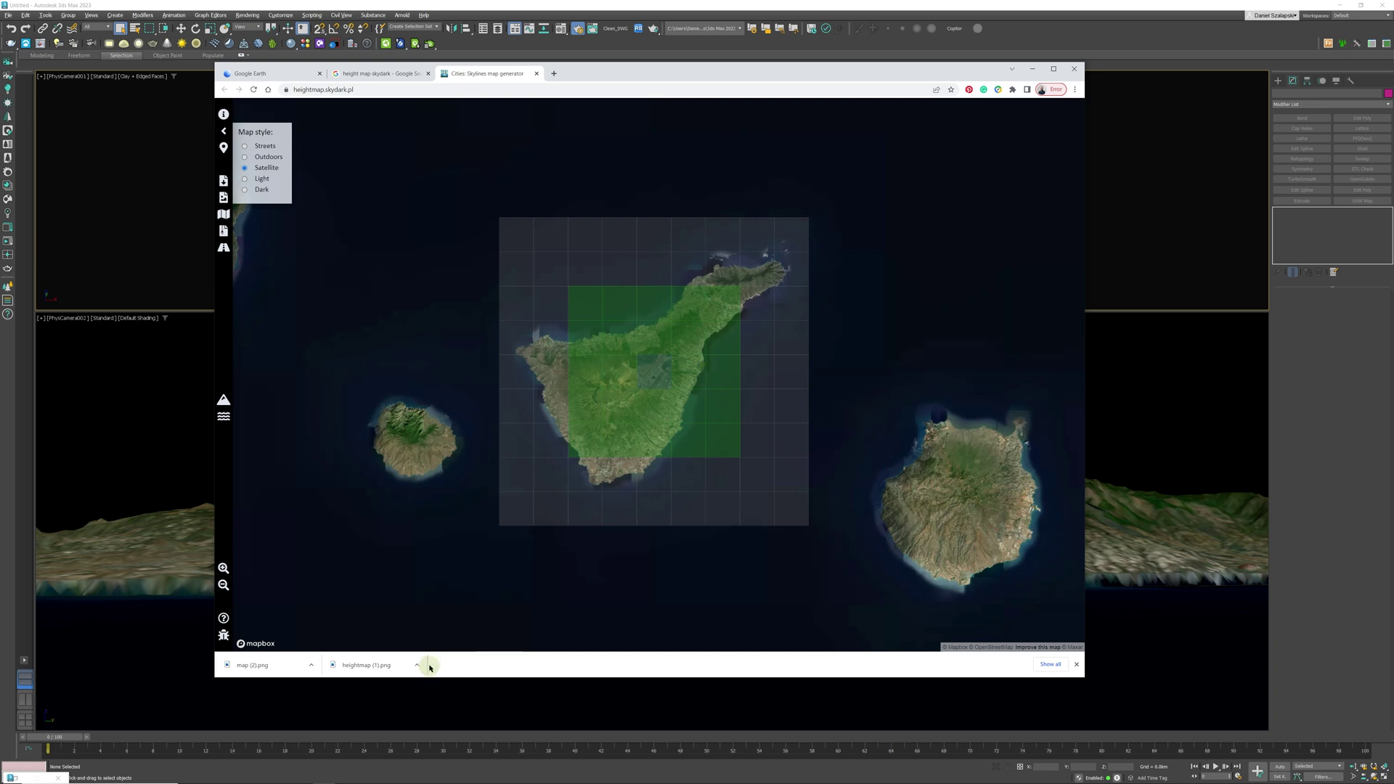
click(1033, 70)
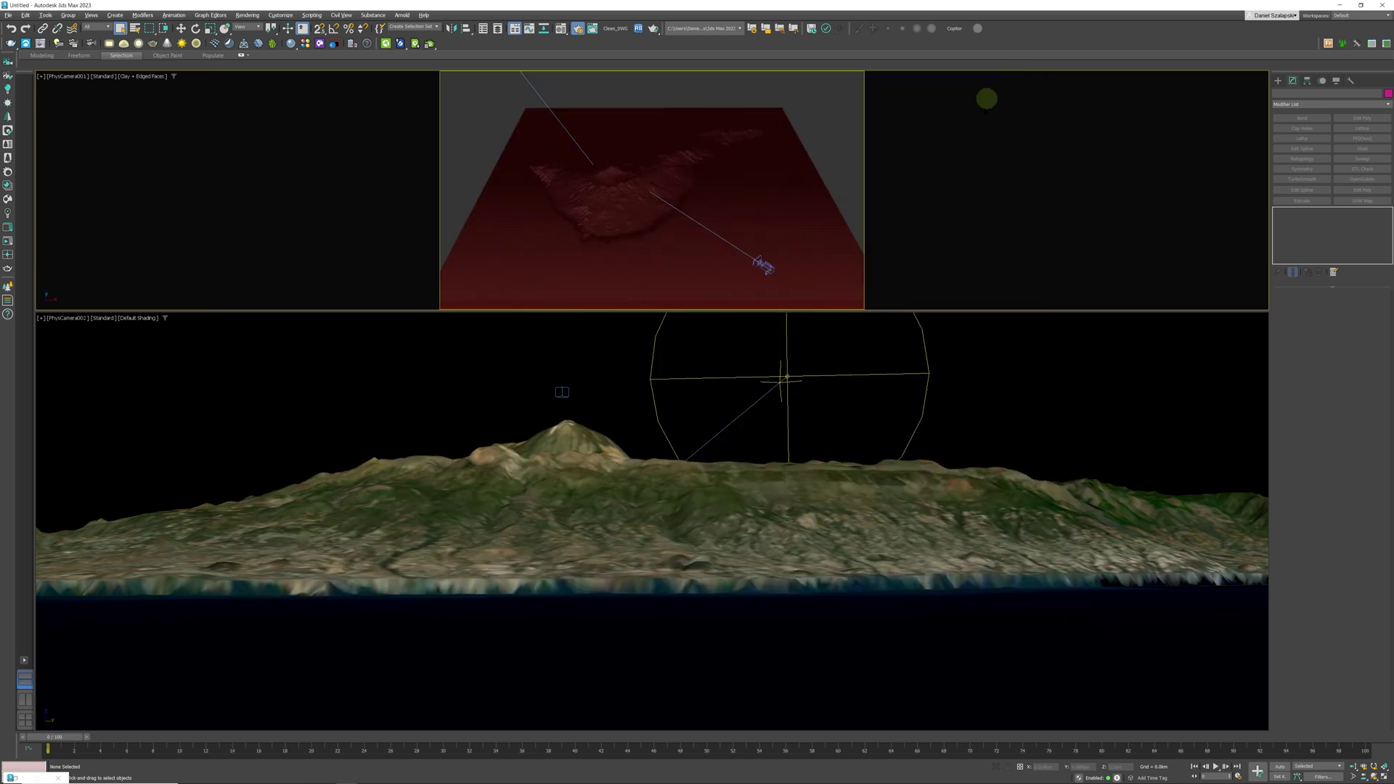
Minimise the terrain scene, set the lower-right viewport to a shaded Top view, and return to Chrome
click(1340, 5)
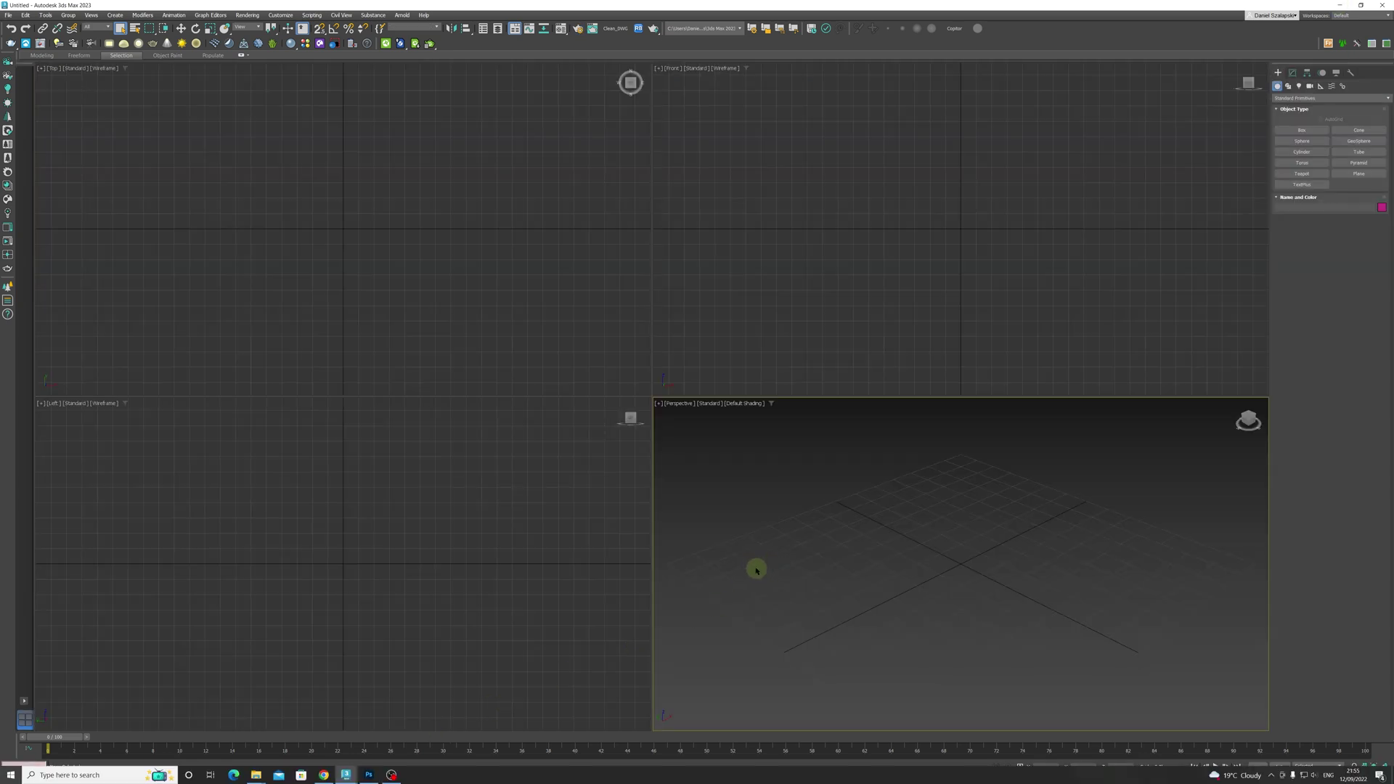
key(t)
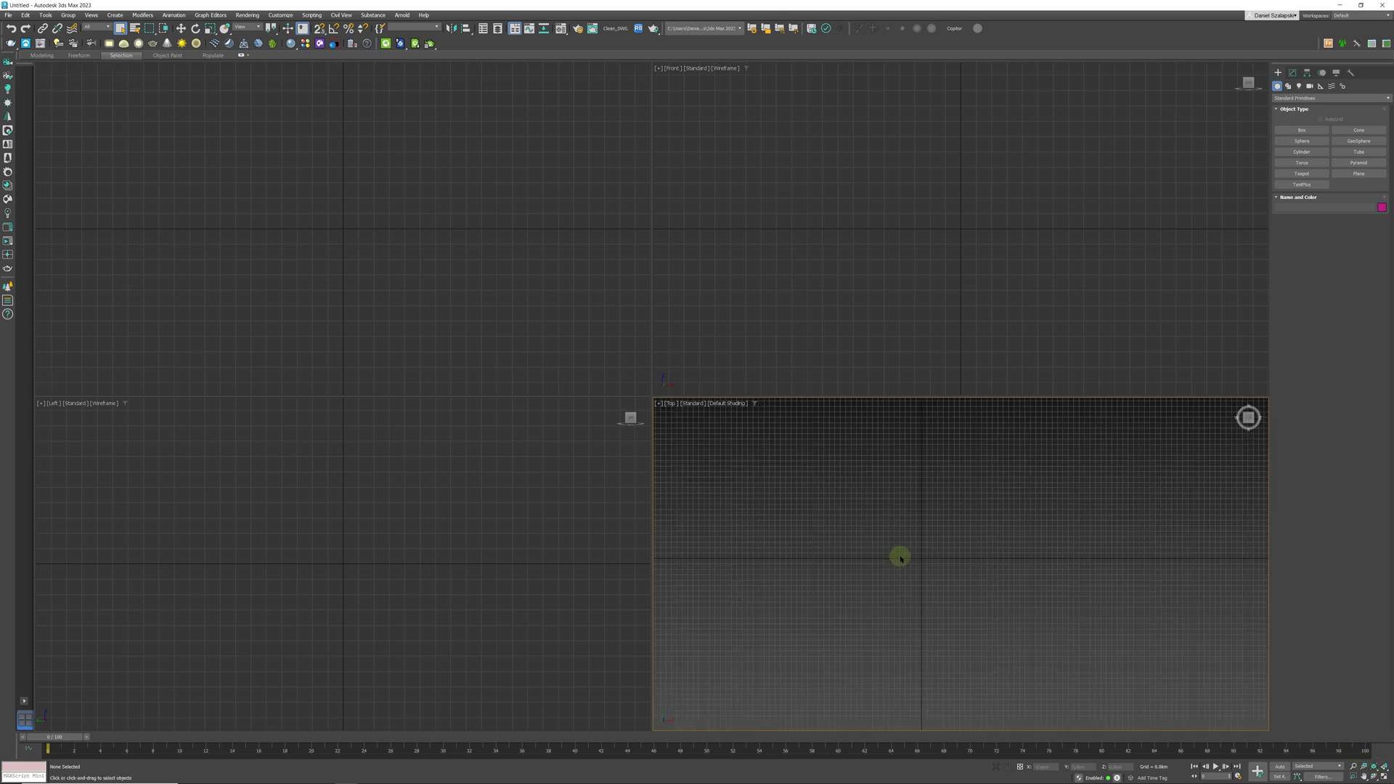
mouse_move(974, 560)
middle_down()
mouse_move(990, 565)
mouse_move(974, 551)
middle_up()
scroll(989, 563, down, 3)
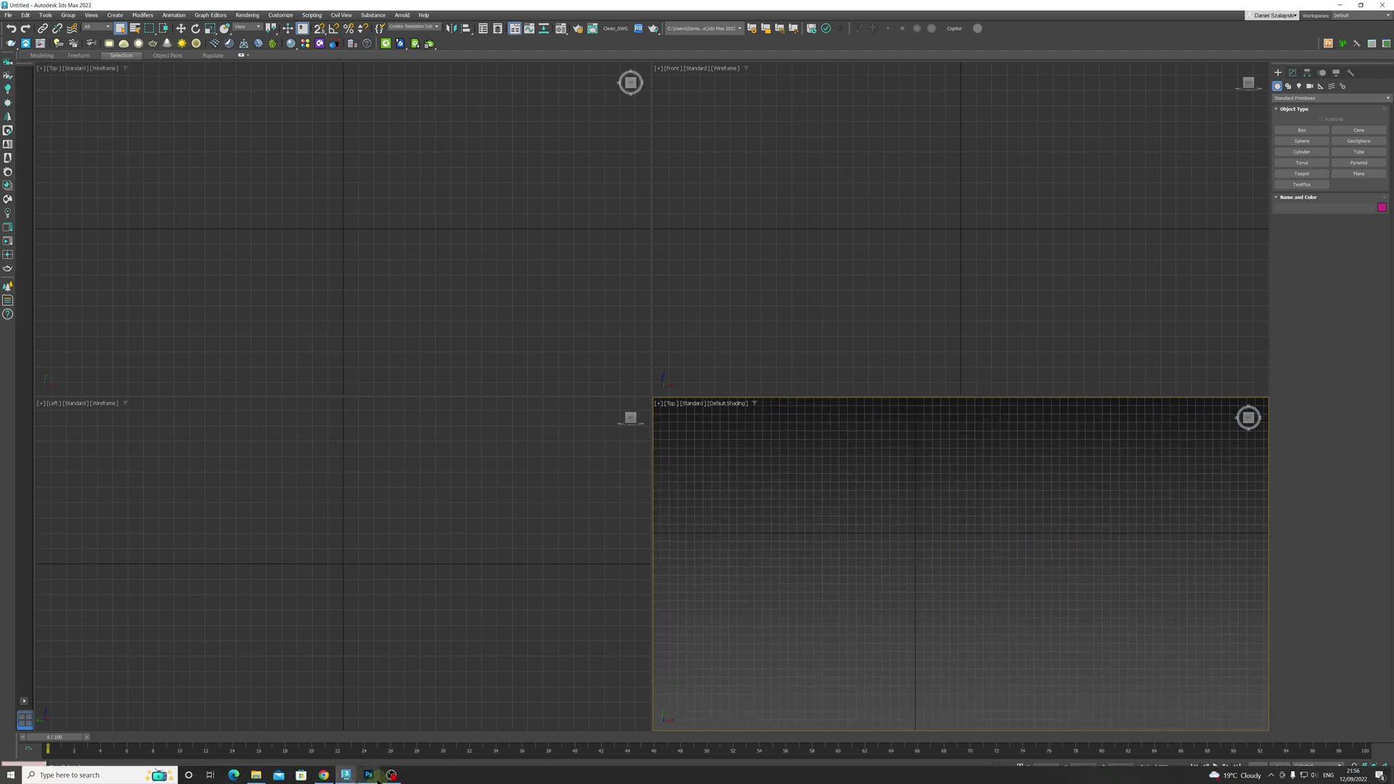
click(324, 775)
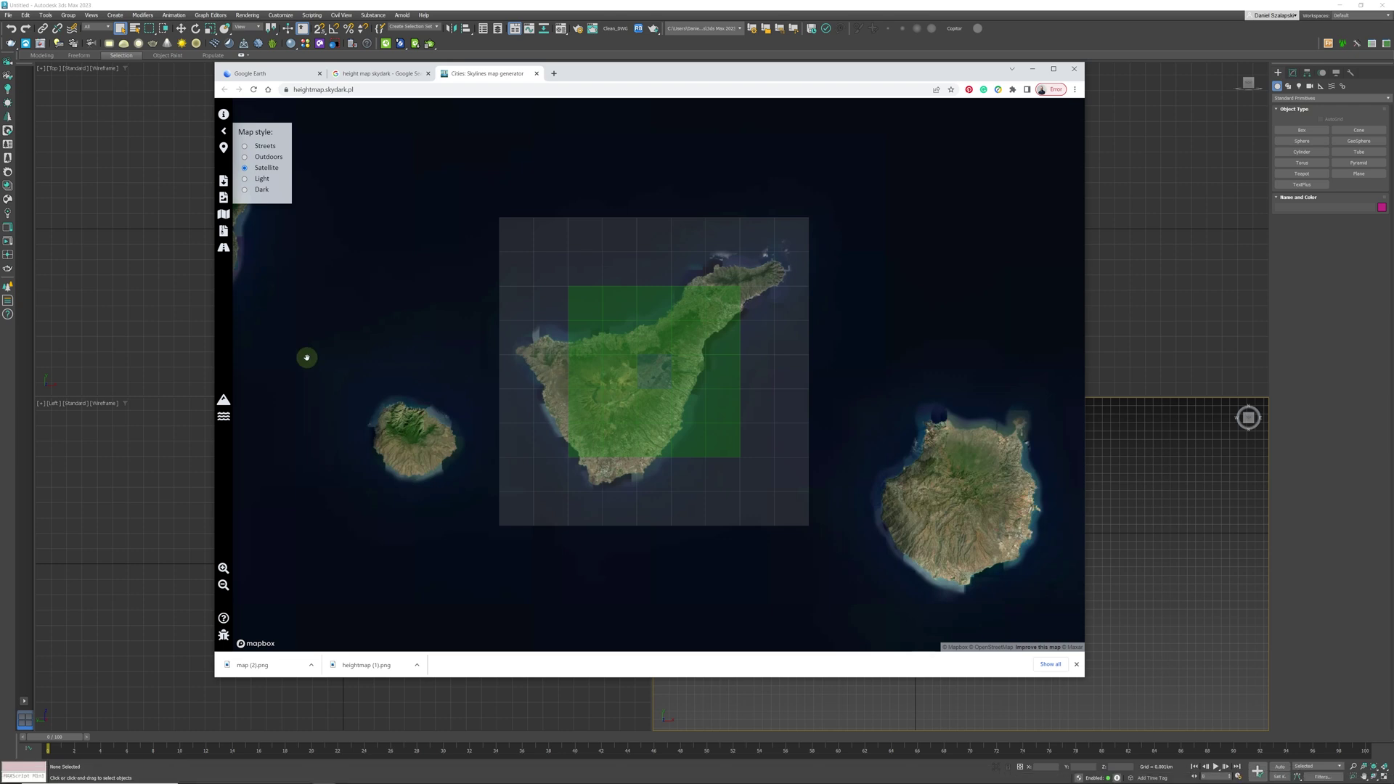
Read the area's height range of -5.2 m to 3685 m in the map settings, then minimise Chrome
click(224, 114)
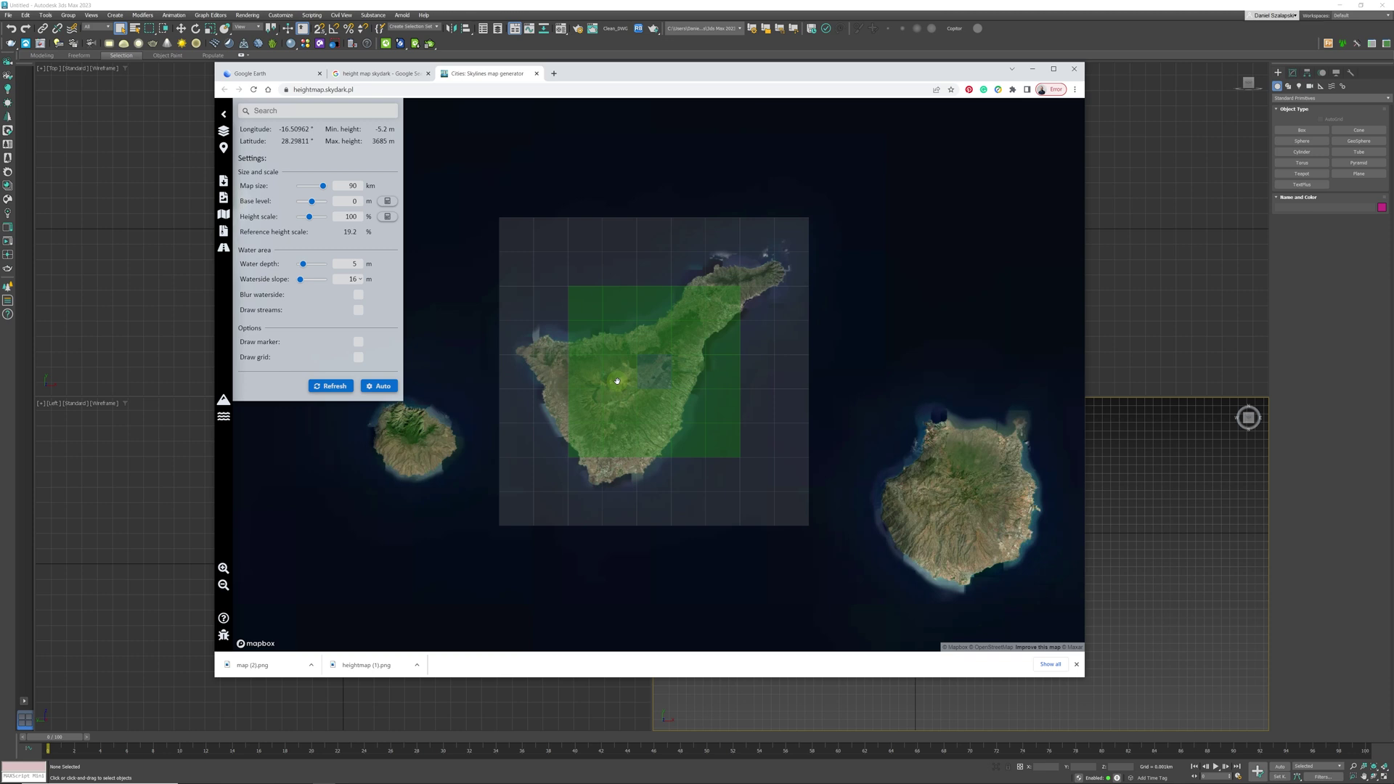
click(1033, 73)
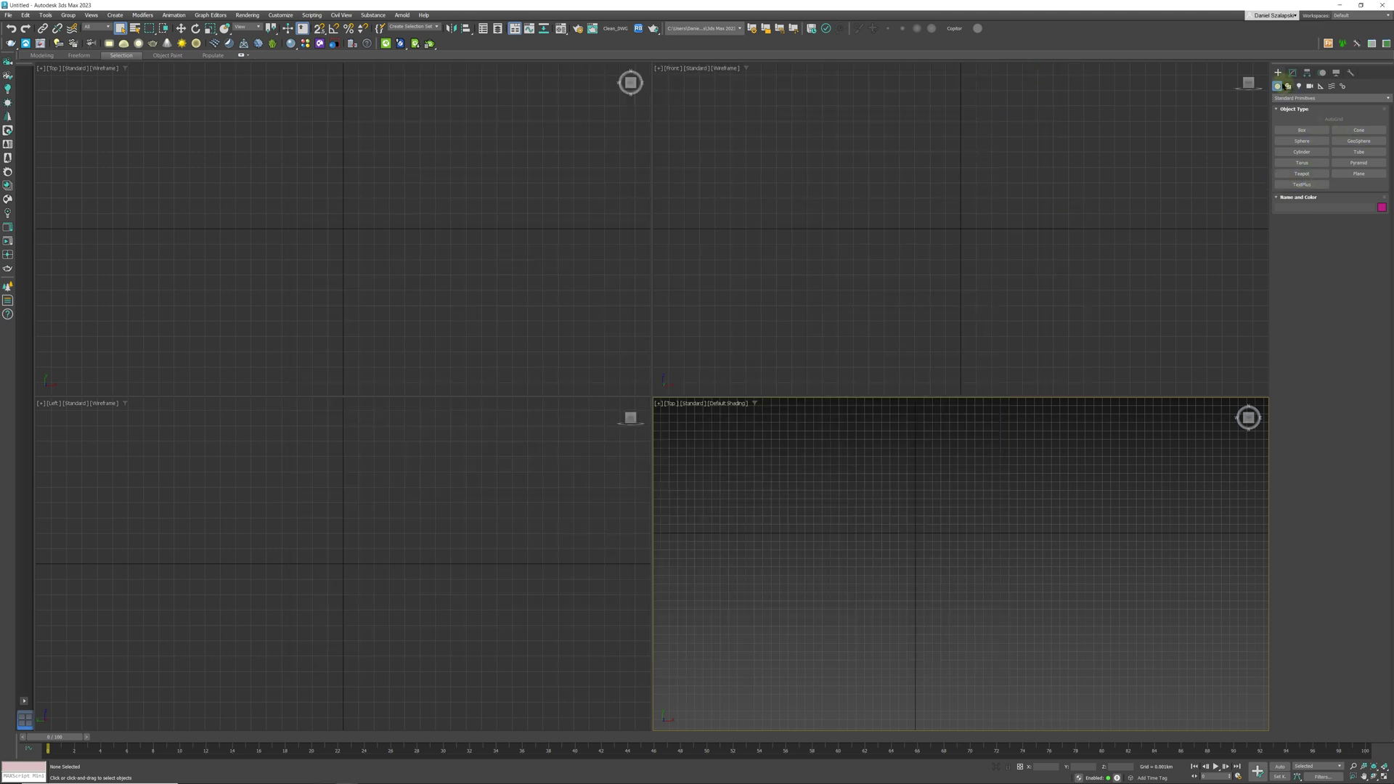
Draw a plane in the Top view and set its length and width to 90 km
click(1359, 174)
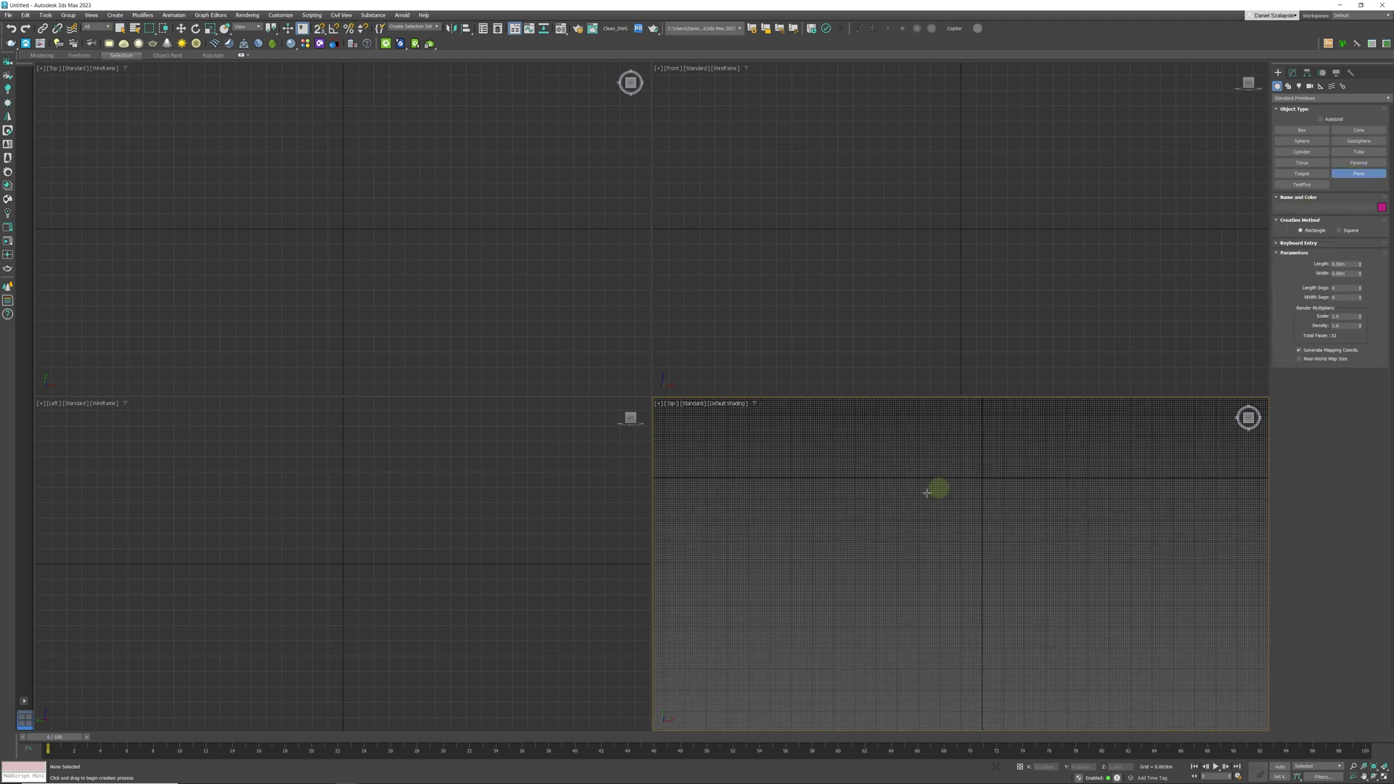
mouse_move(912, 469)
mouse_down()
mouse_move(946, 535)
mouse_move(1106, 629)
mouse_up()
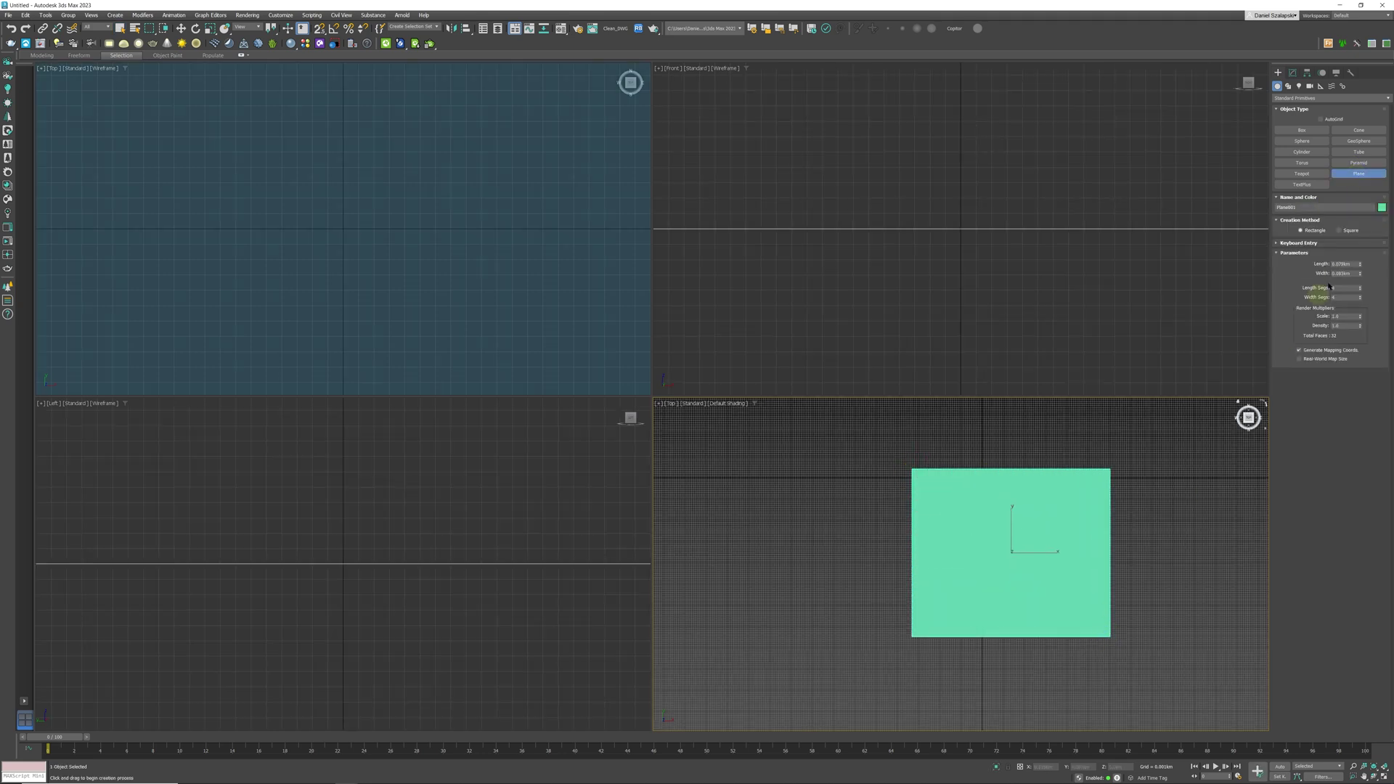
double_click(1345, 265)
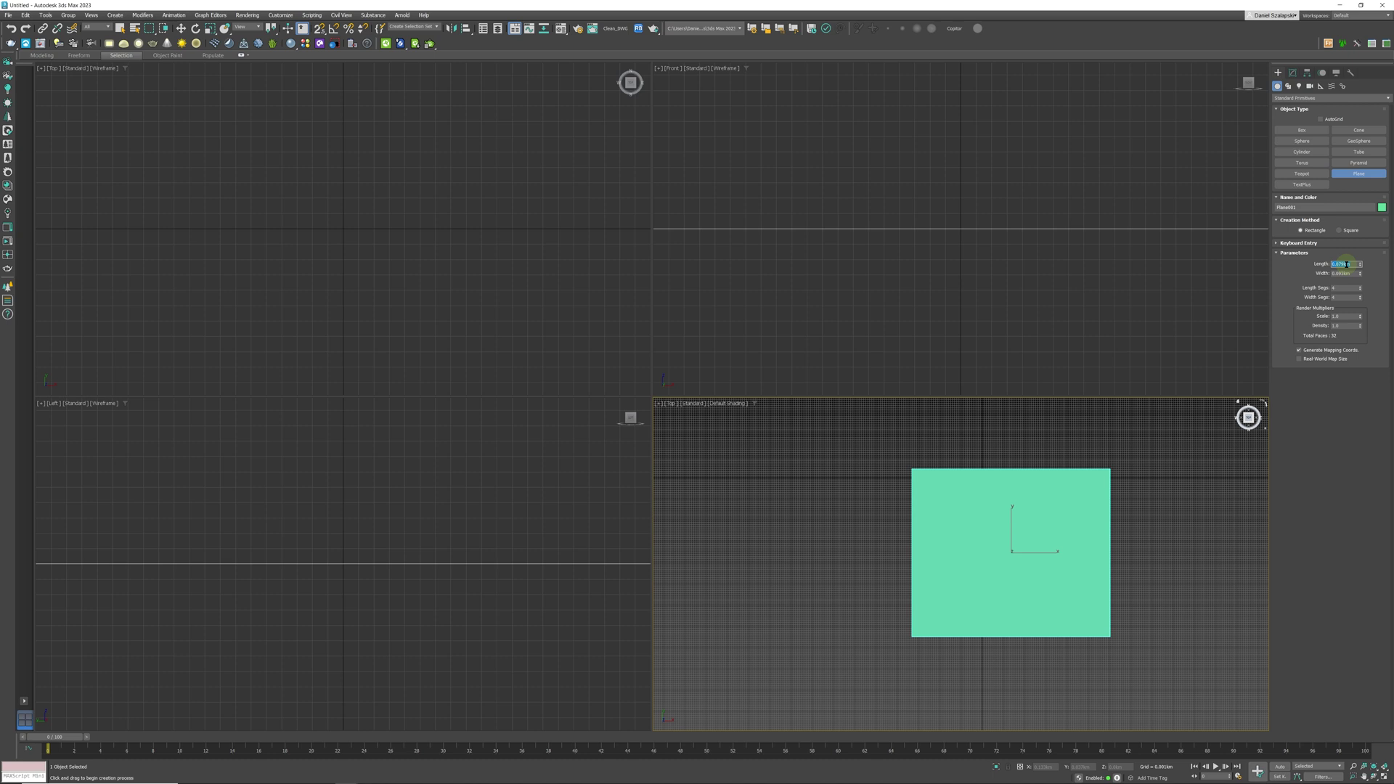
key(Return)
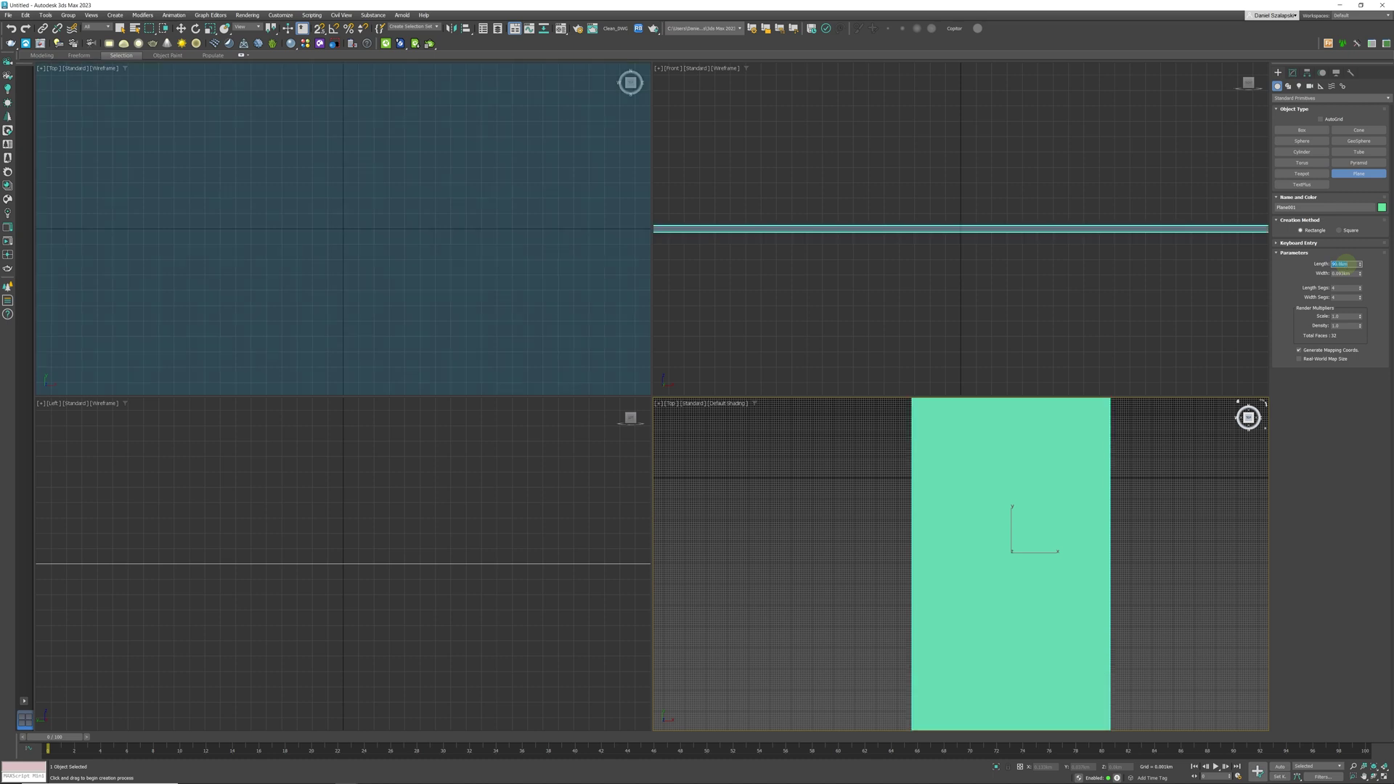
text(90)
key(Return)
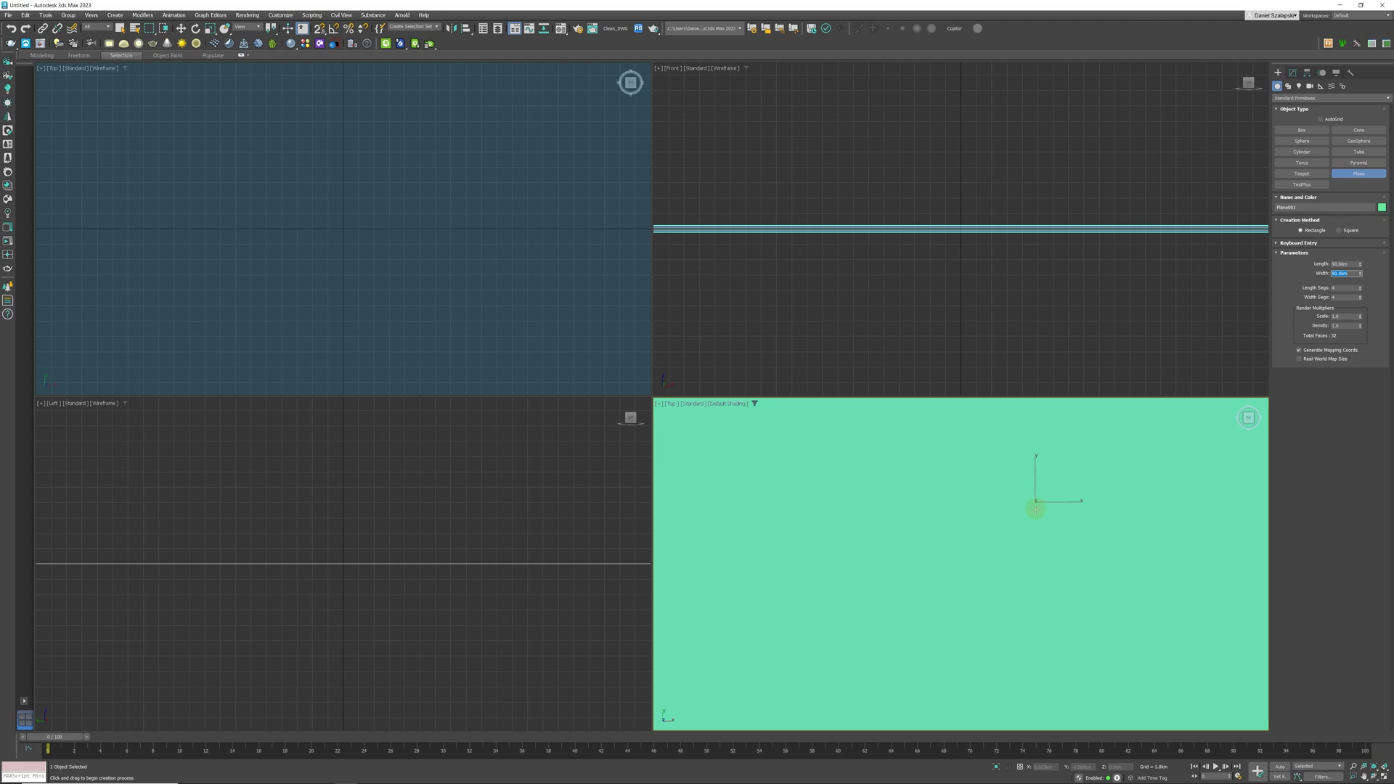
alt+middle_drag(1017, 544, 1026, 521)
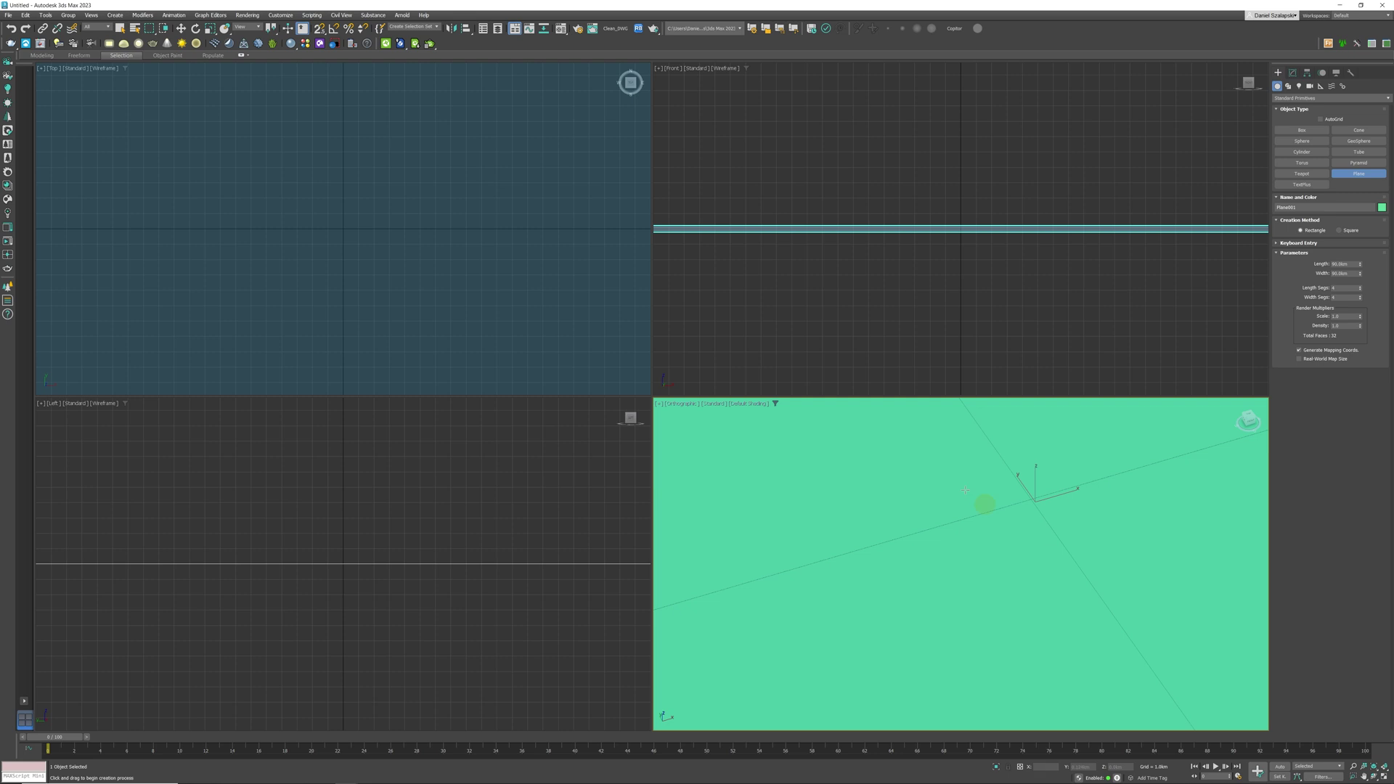
Shrink the plane's length to 9 km, then 6.9 km, making a smaller square
click(1344, 264)
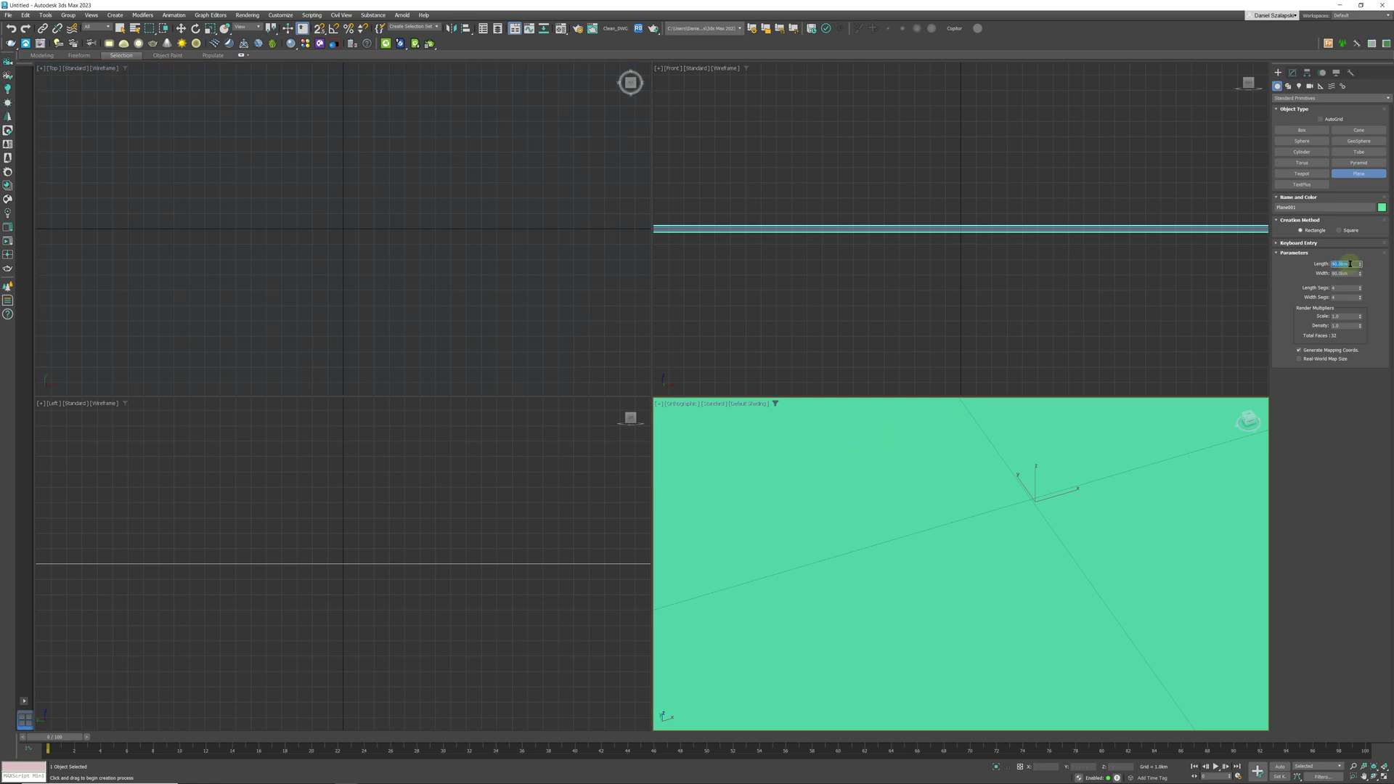
key(Return)
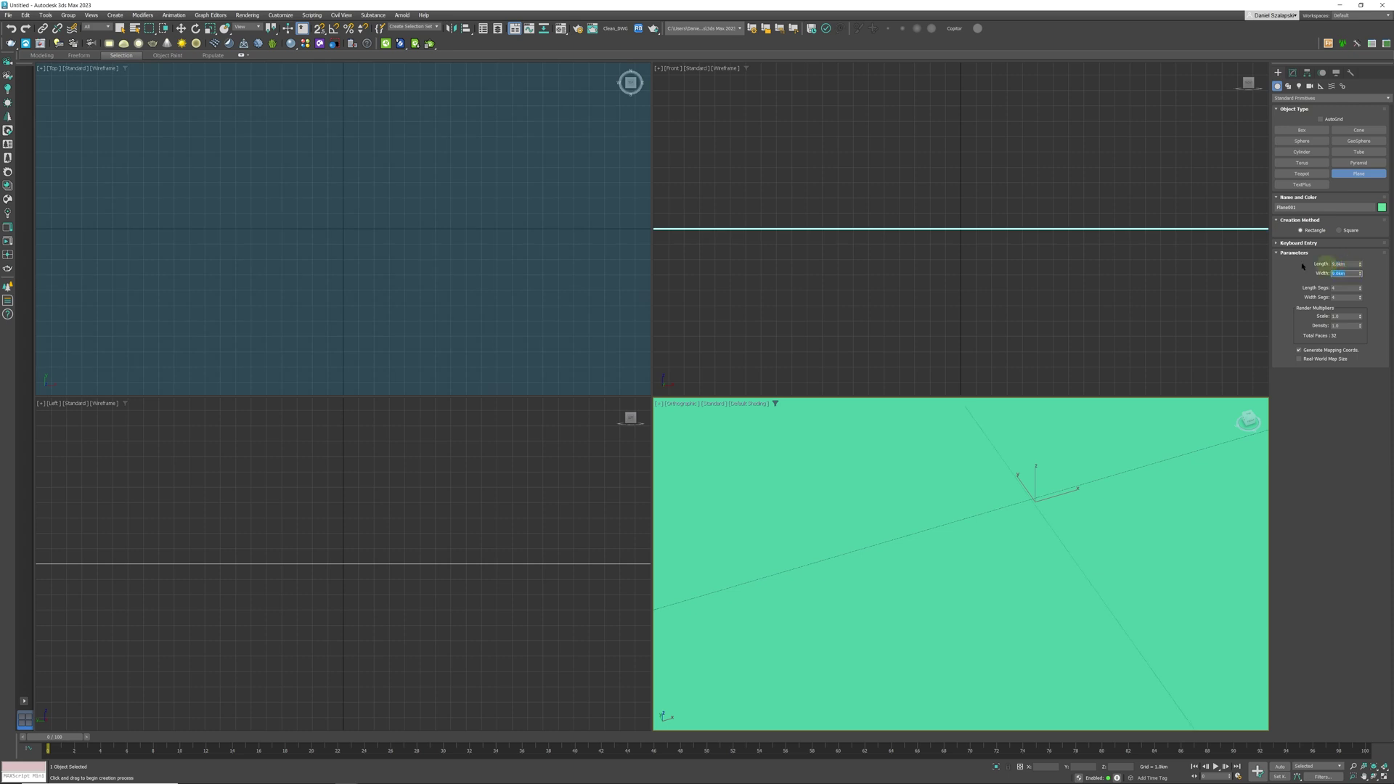
middle_drag(951, 478, 1090, 517)
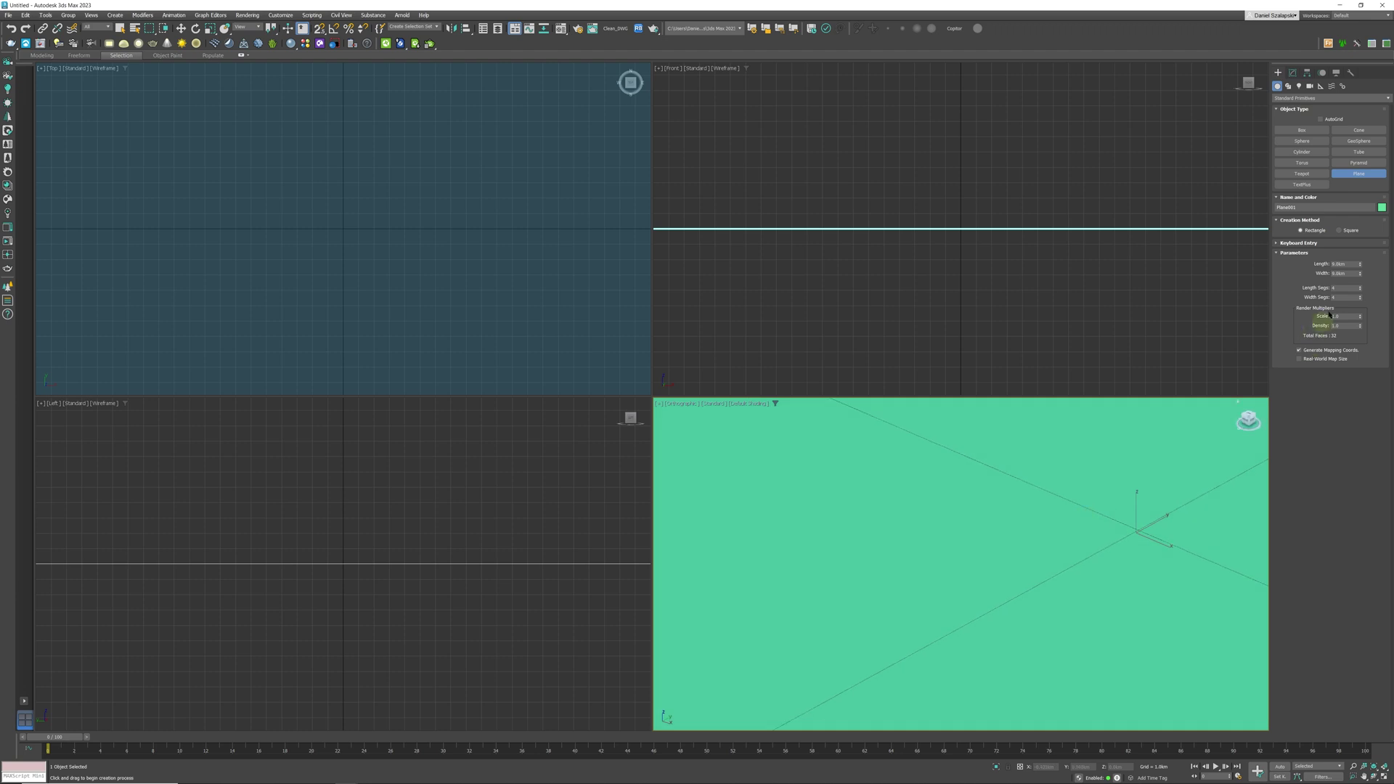
double_click(1344, 265)
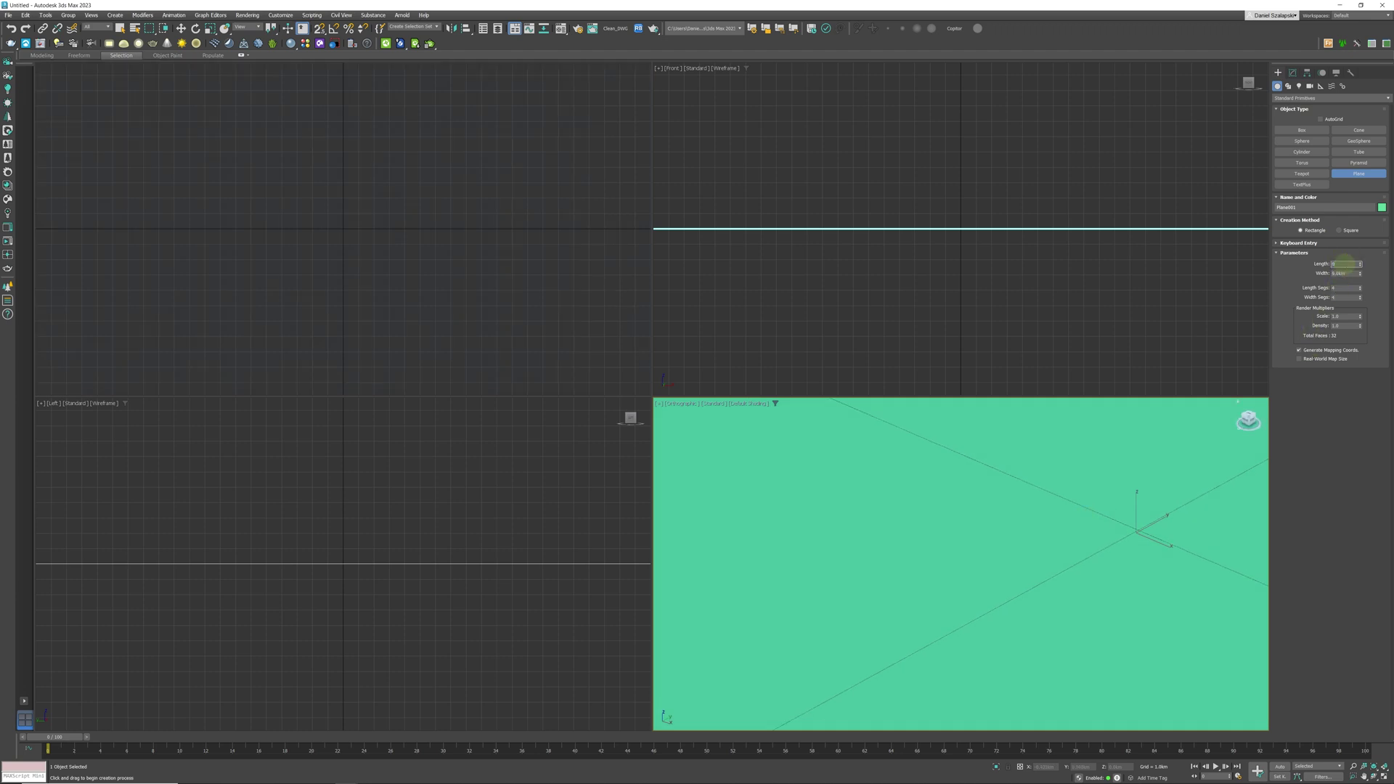
key(Return)
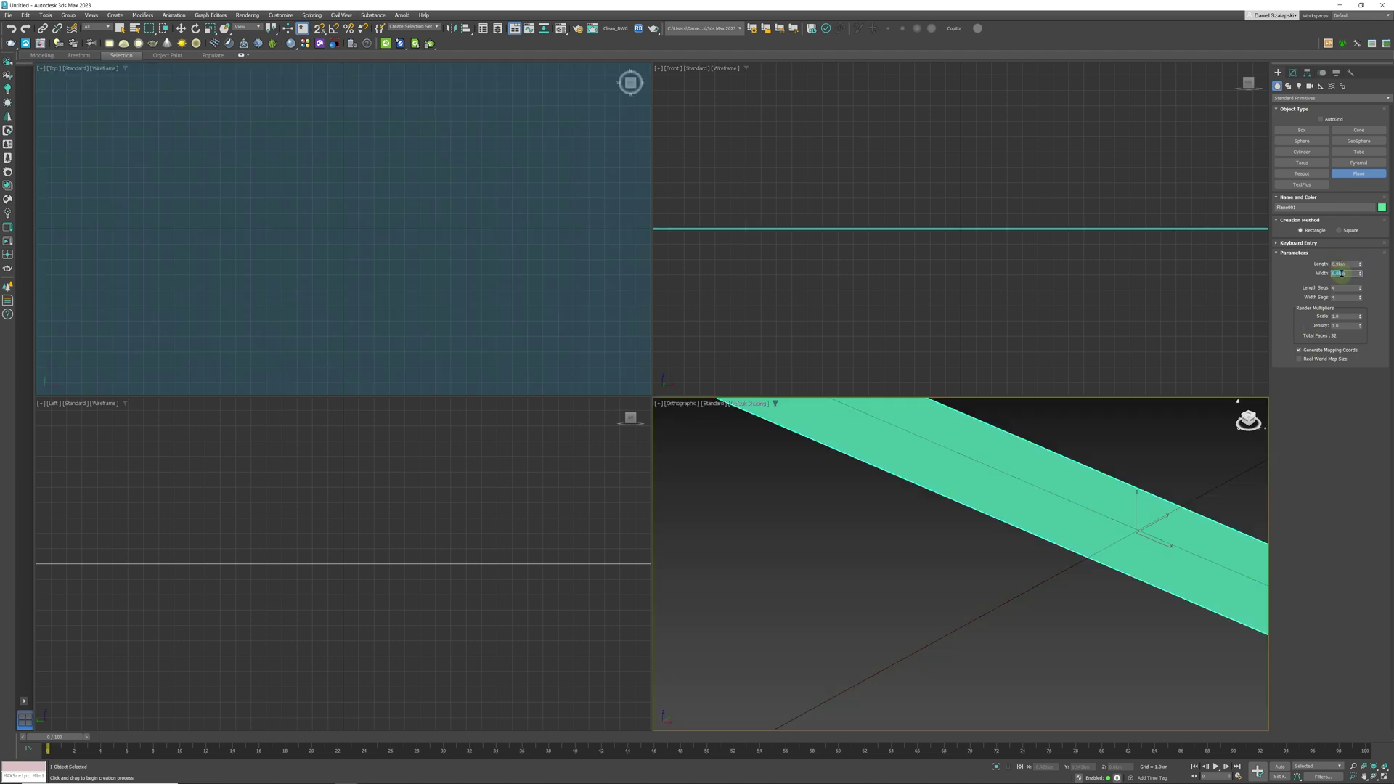
key(Return)
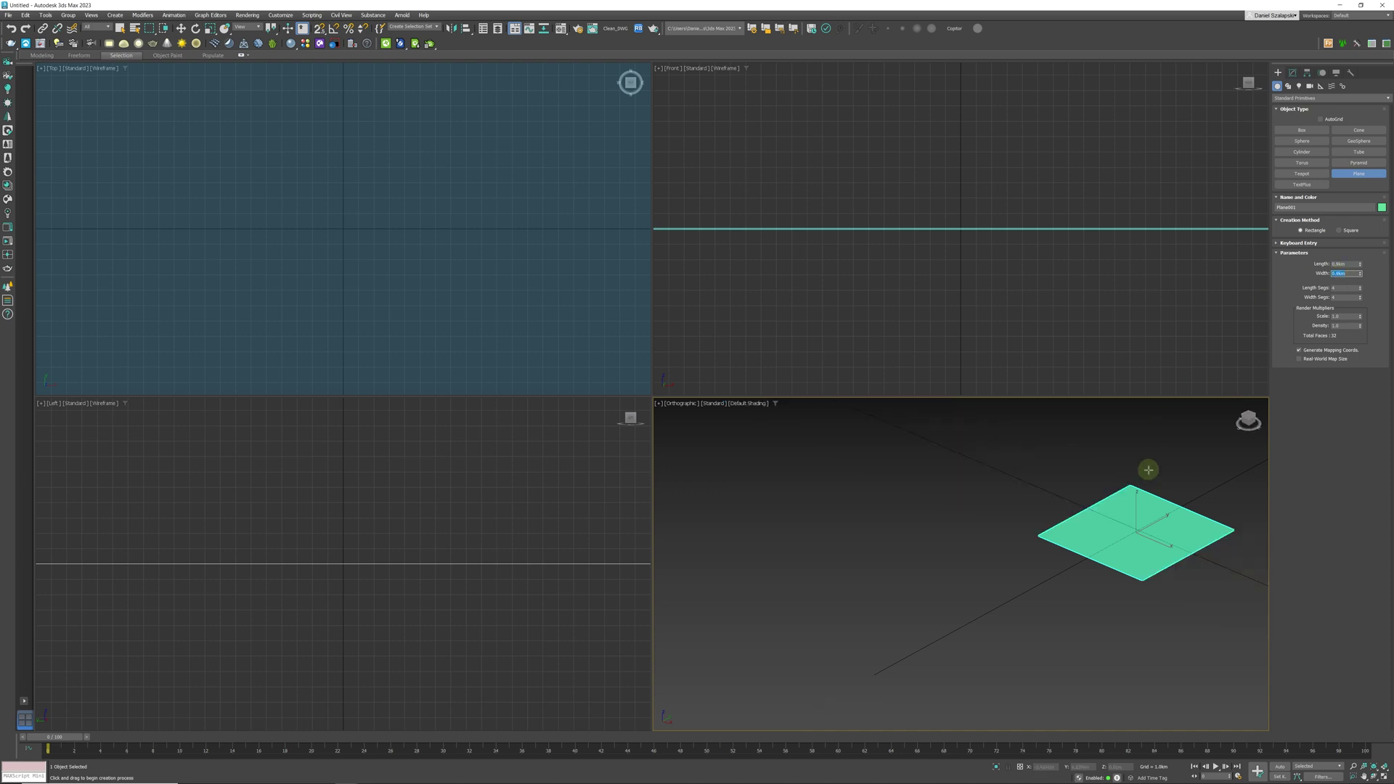
middle_drag(1145, 467, 1021, 561)
scroll(977, 556, up, 5)
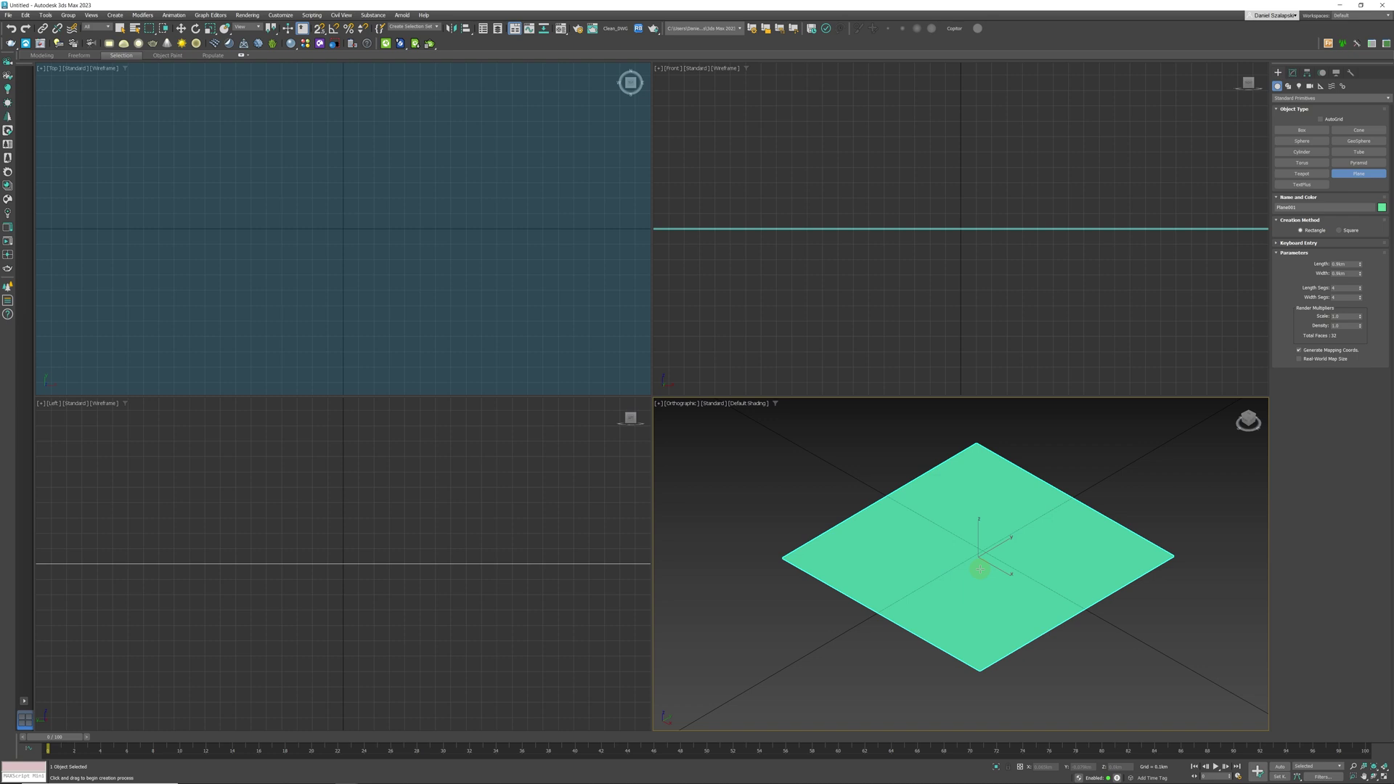
alt+middle_drag(1038, 568, 1021, 567)
Set the plane's length and width to 0.09 km and frame it in the view
click(1339, 264)
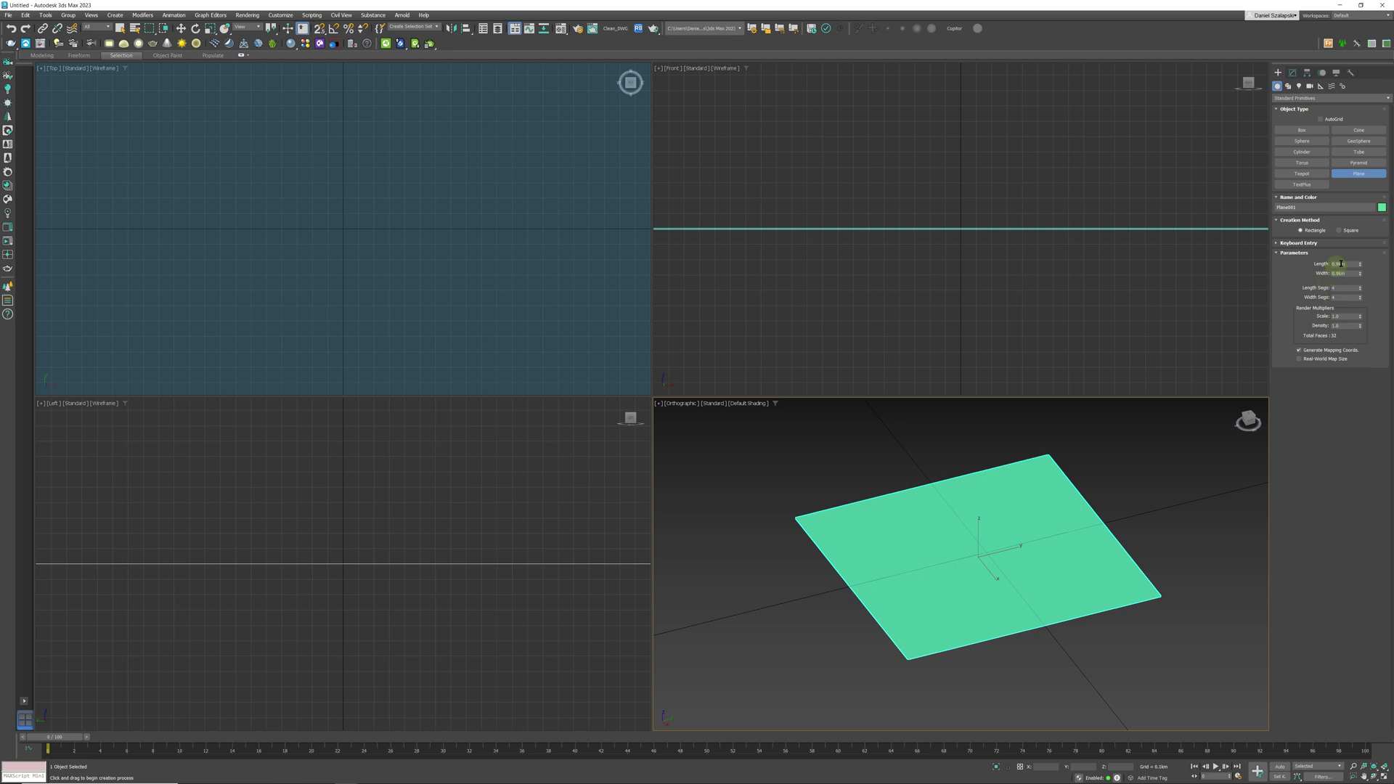
double_click(1343, 264)
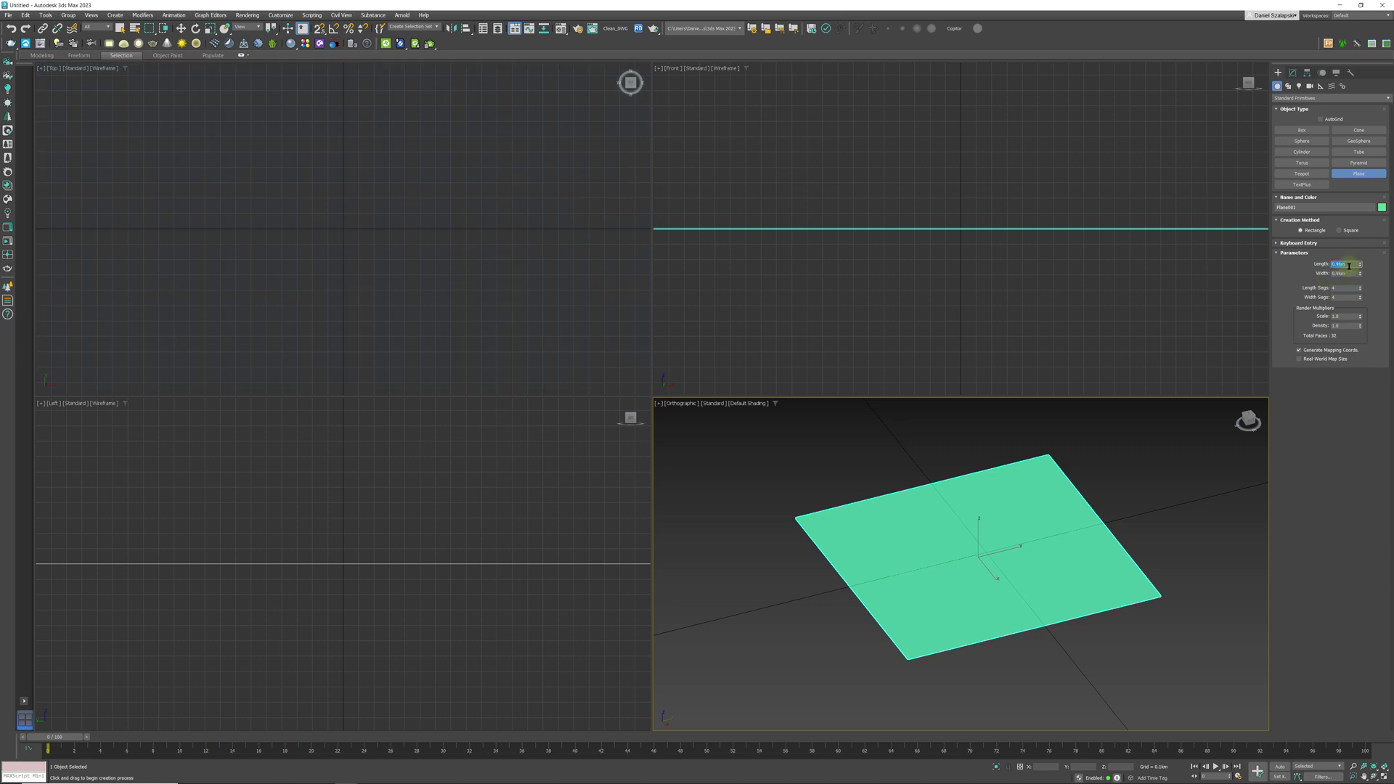
key(Return)
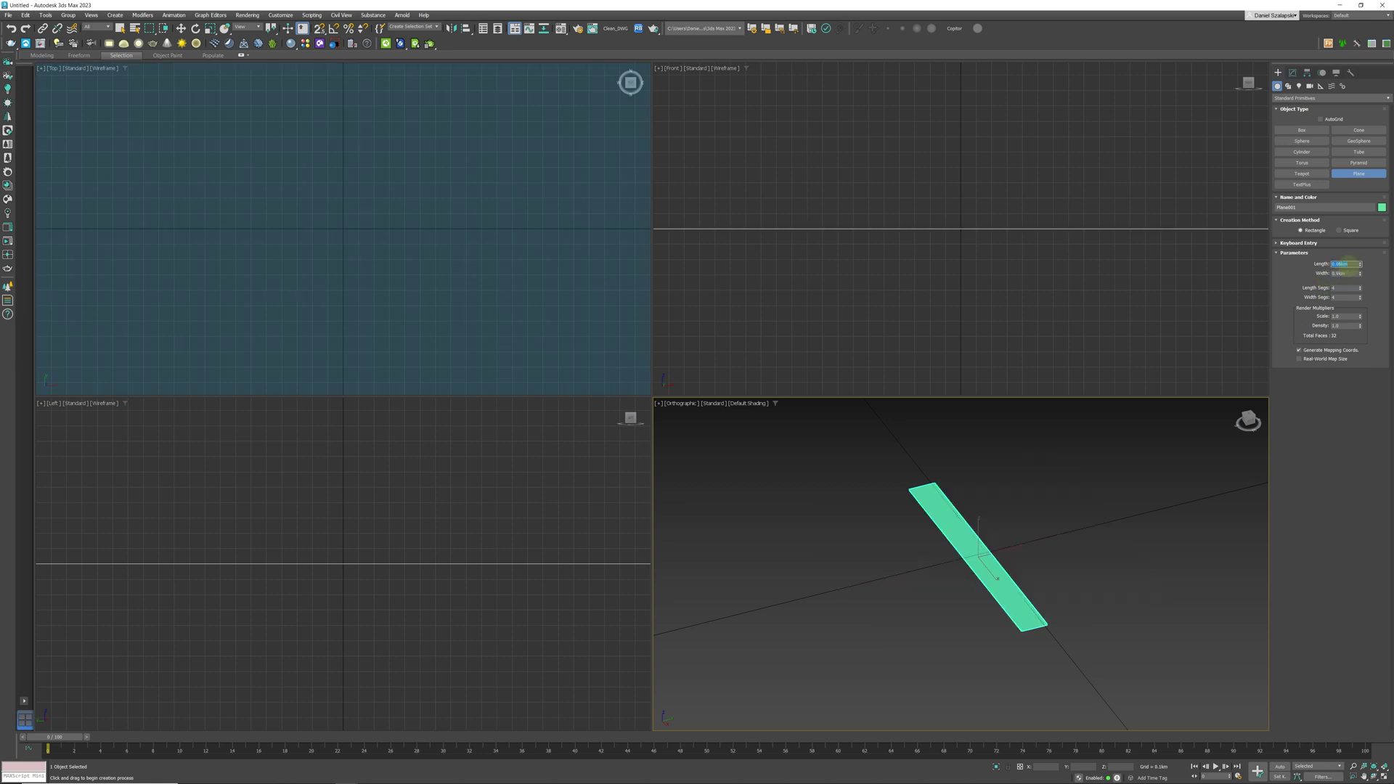
double_click(1349, 273)
text(0.09)
key(Return)
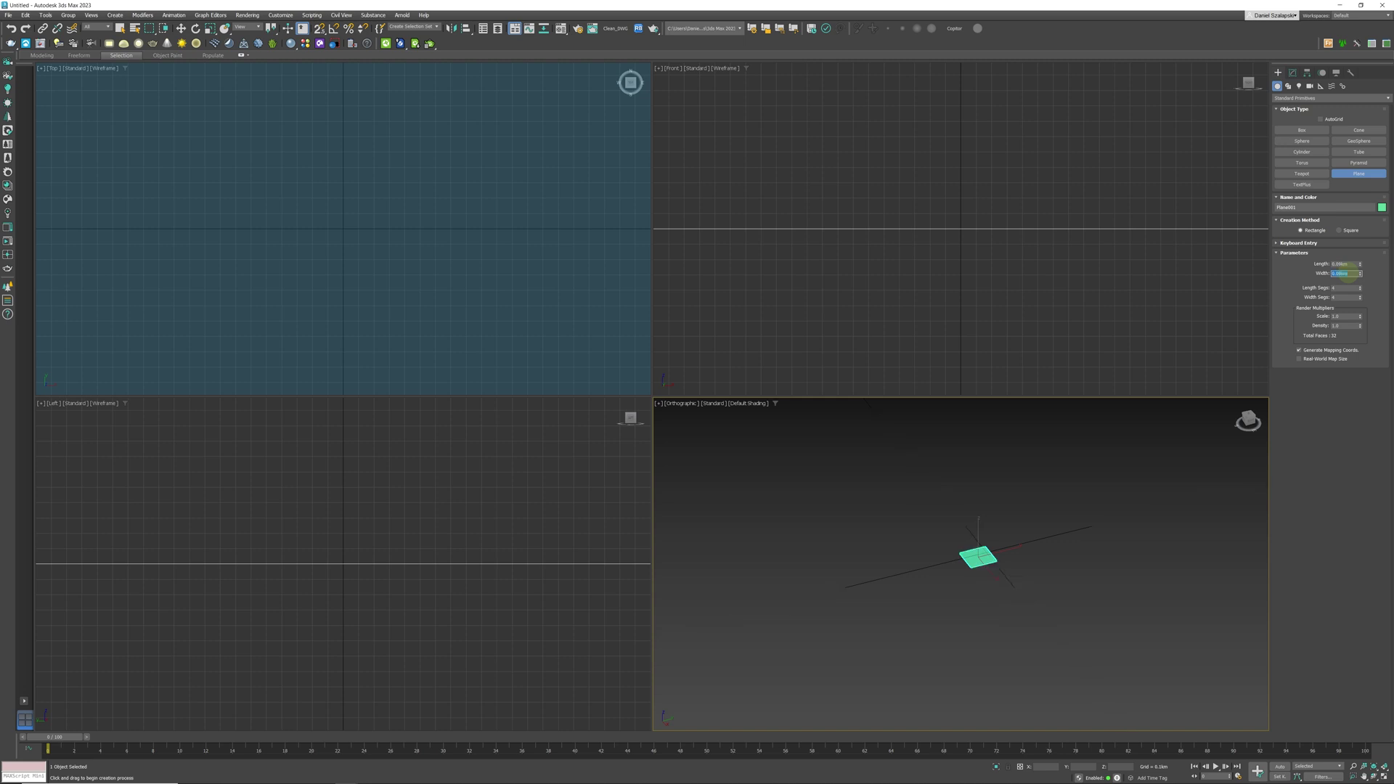
scroll(1005, 560, up, 4)
middle_drag(902, 540, 991, 516)
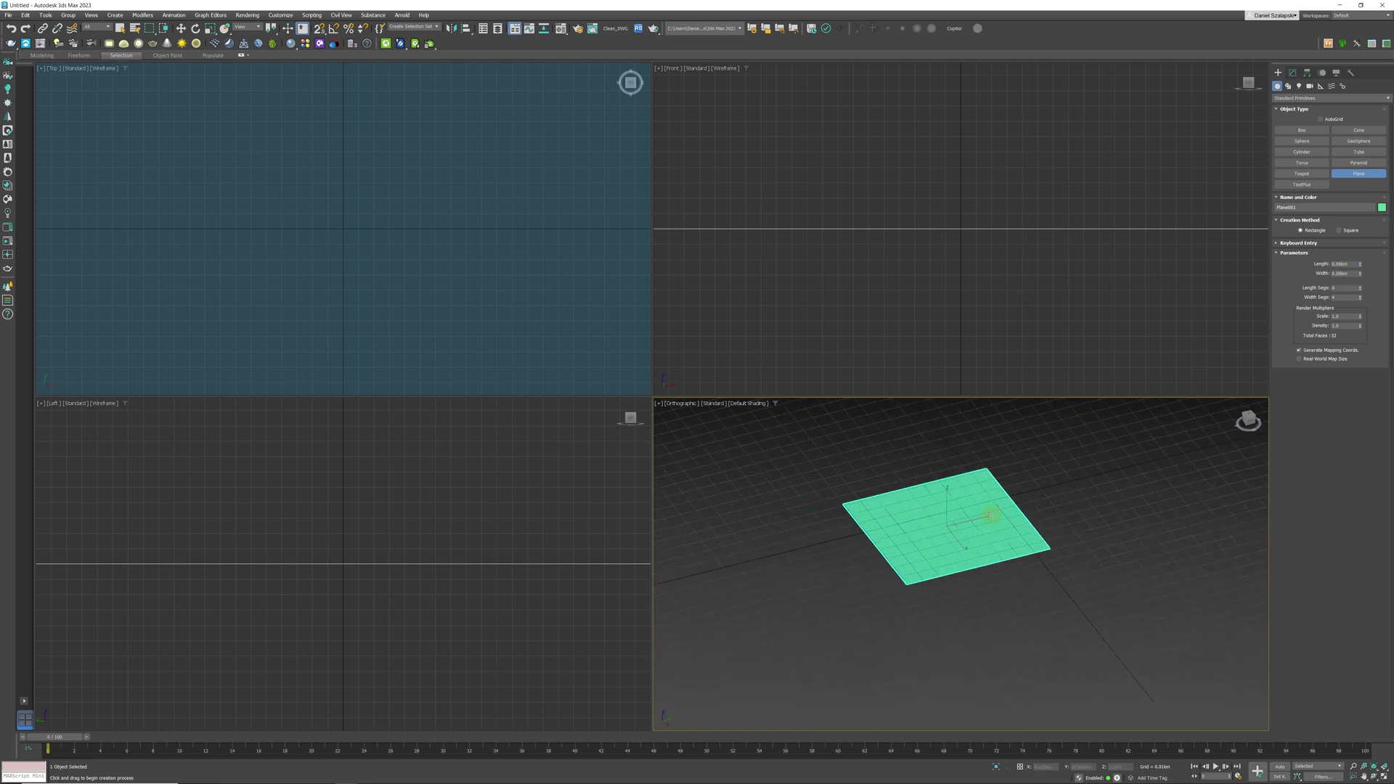
scroll(944, 544, up, 4)
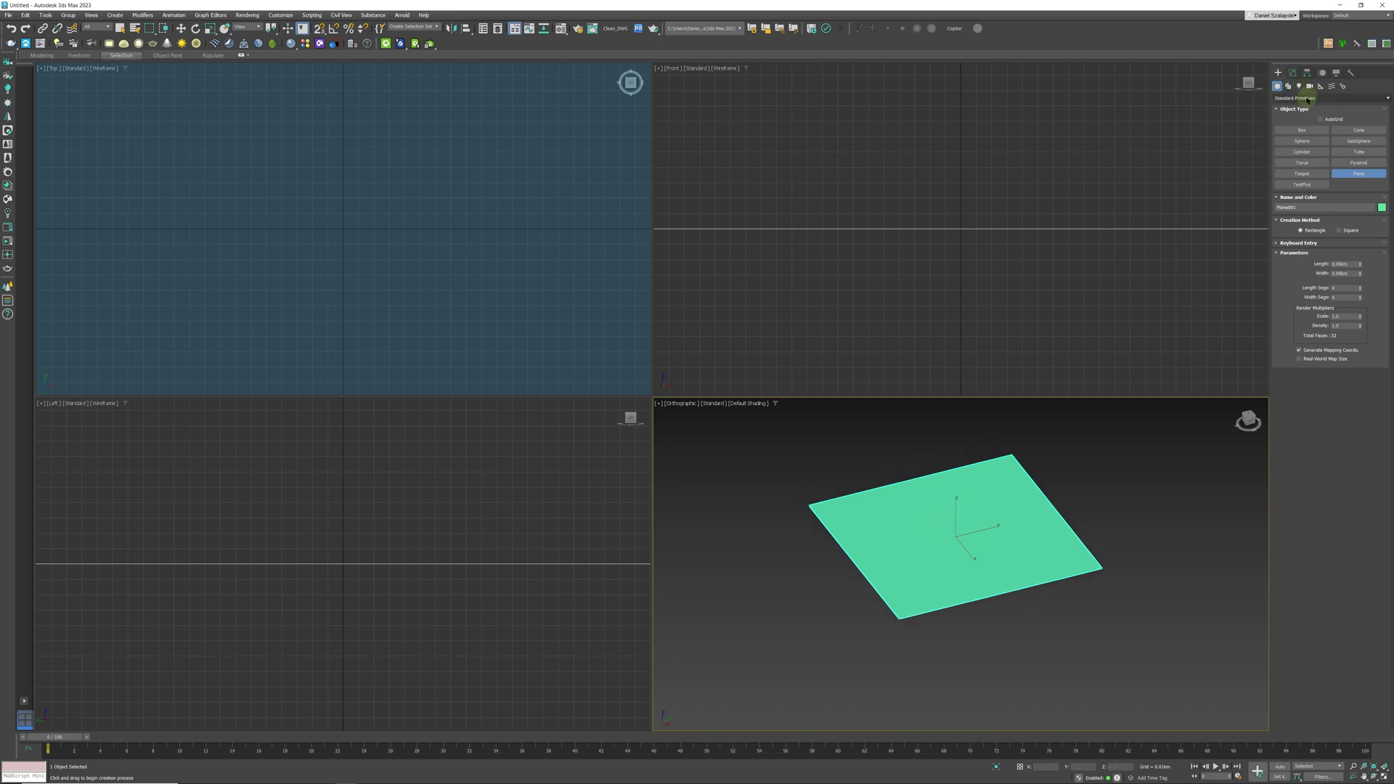
Add a Displace modifier to the plane from the Modifier List
click(1293, 72)
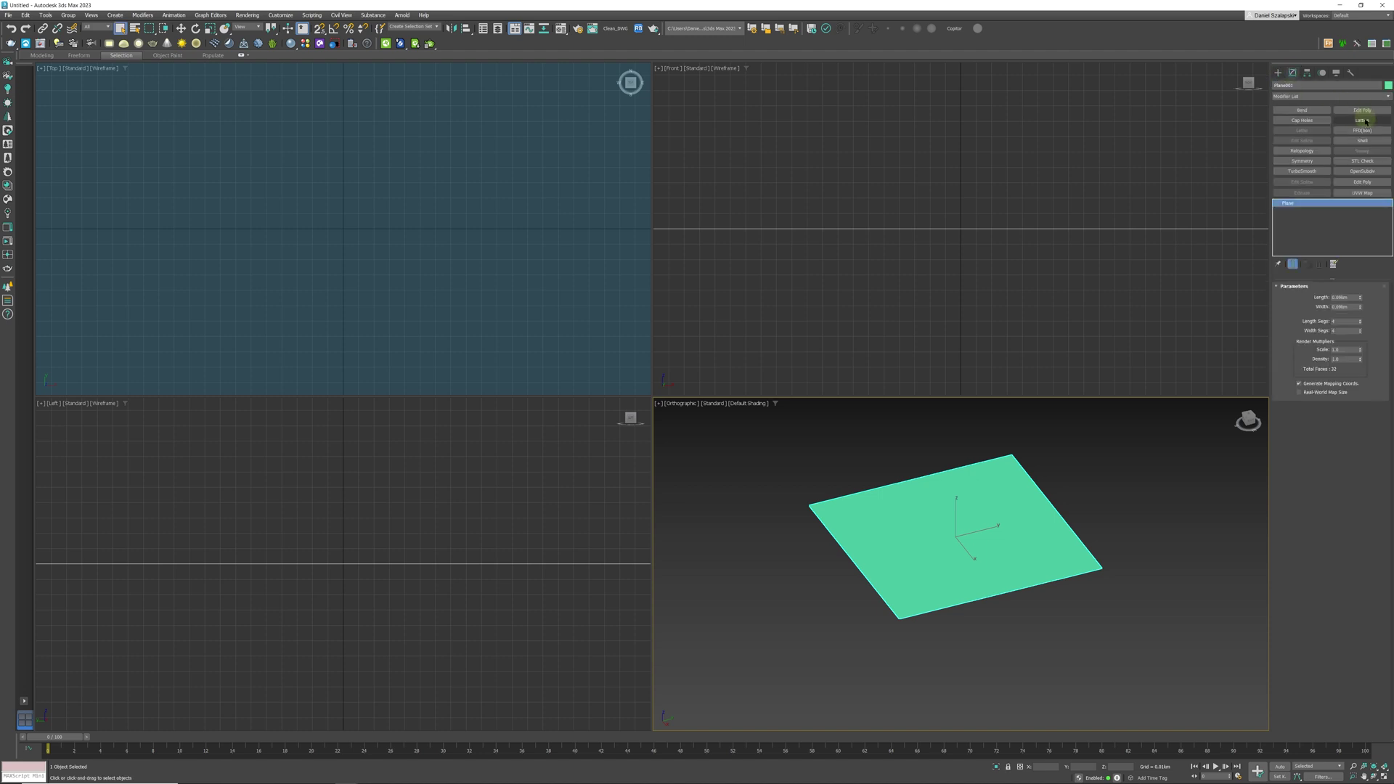
click(1387, 98)
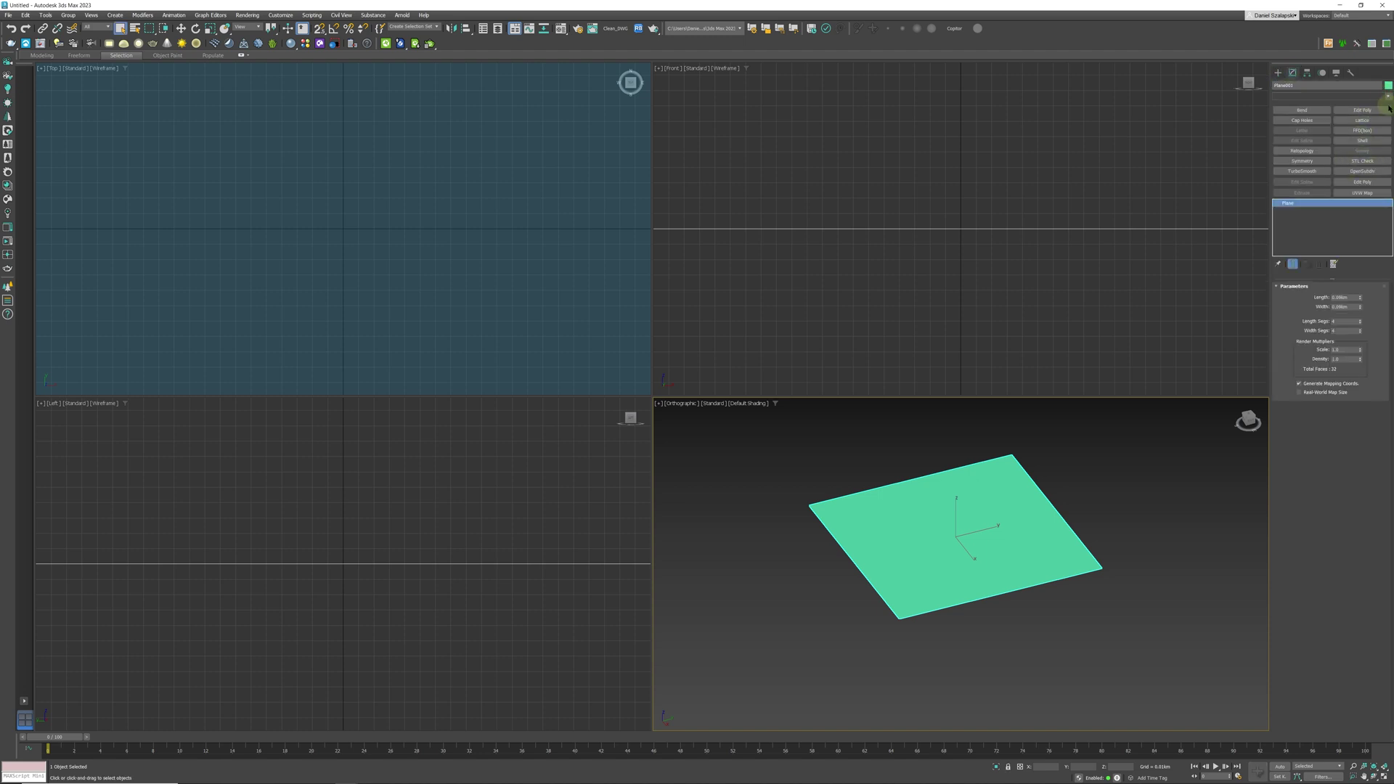
drag(1388, 116, 1387, 517)
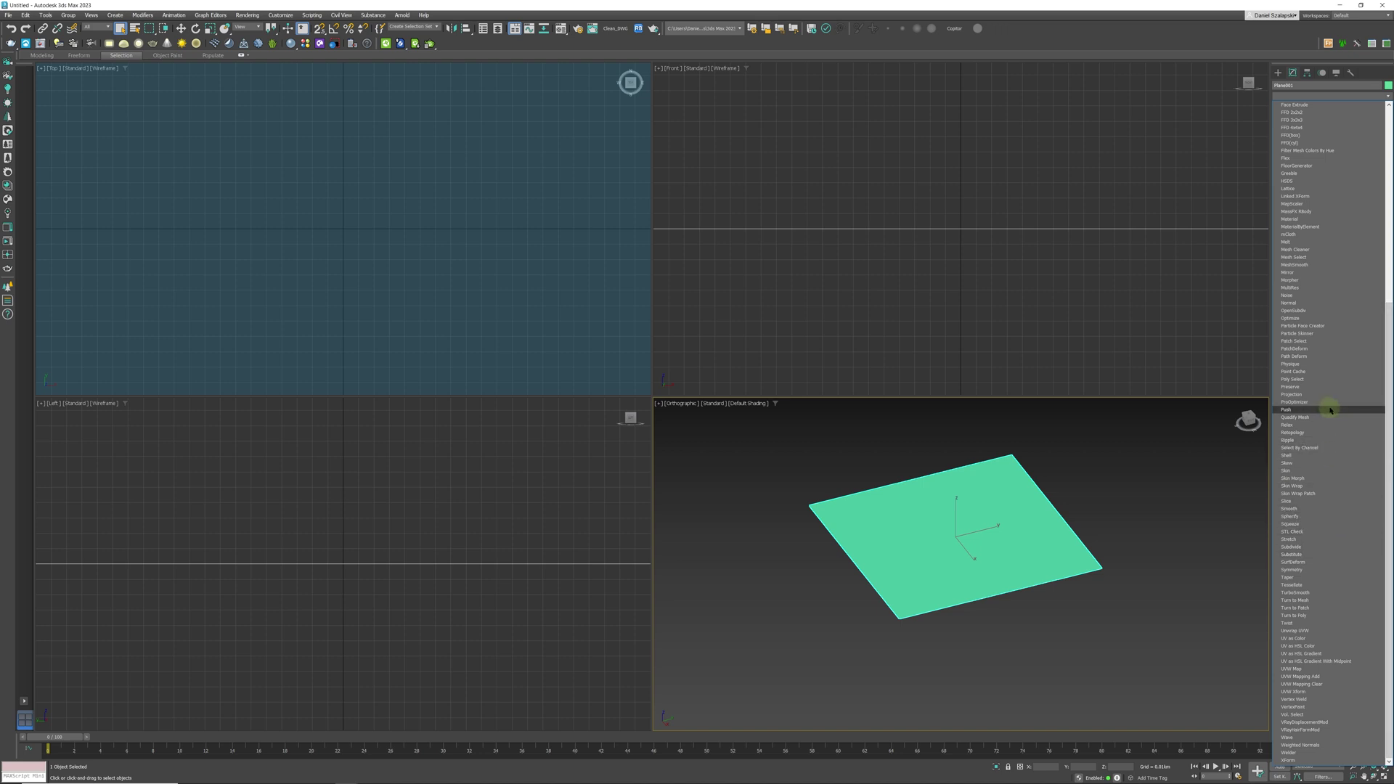
scroll(1329, 403, up, 10)
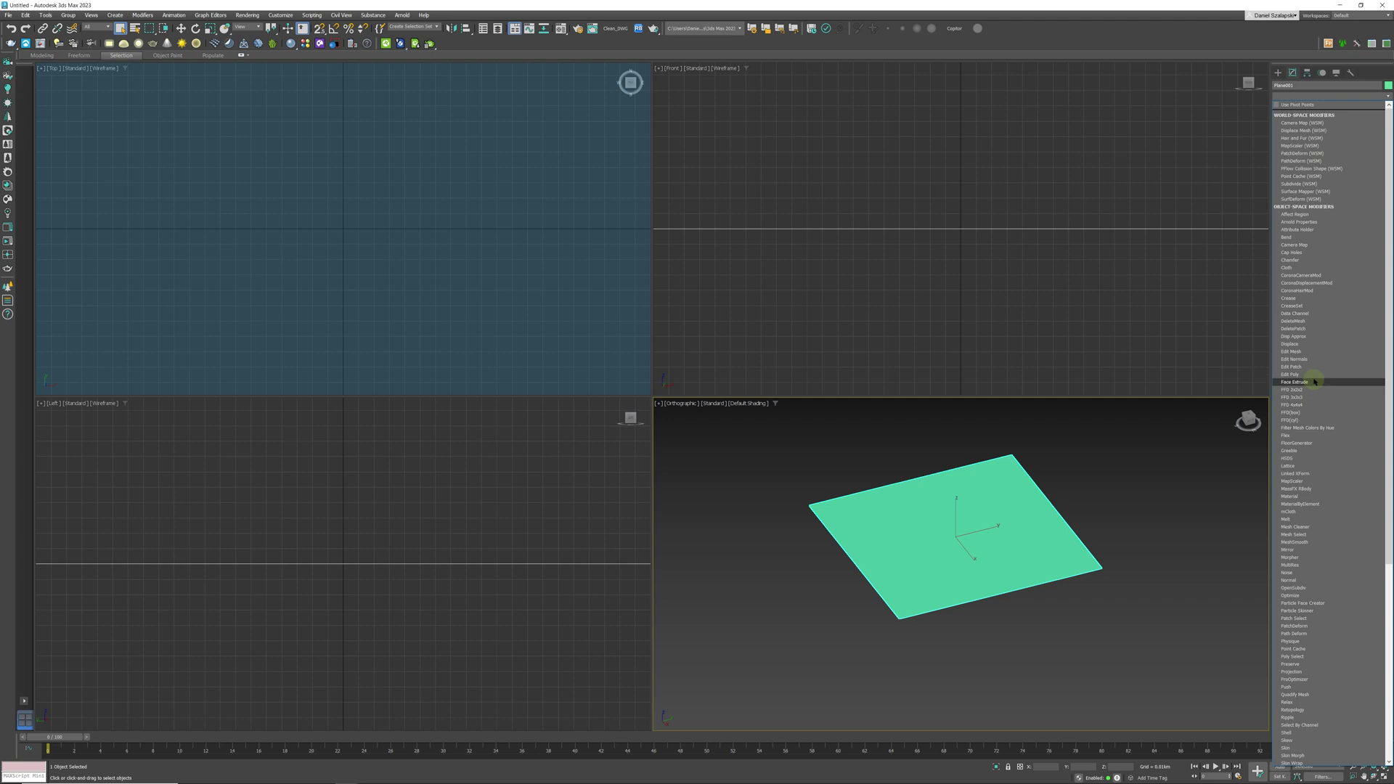
click(1312, 344)
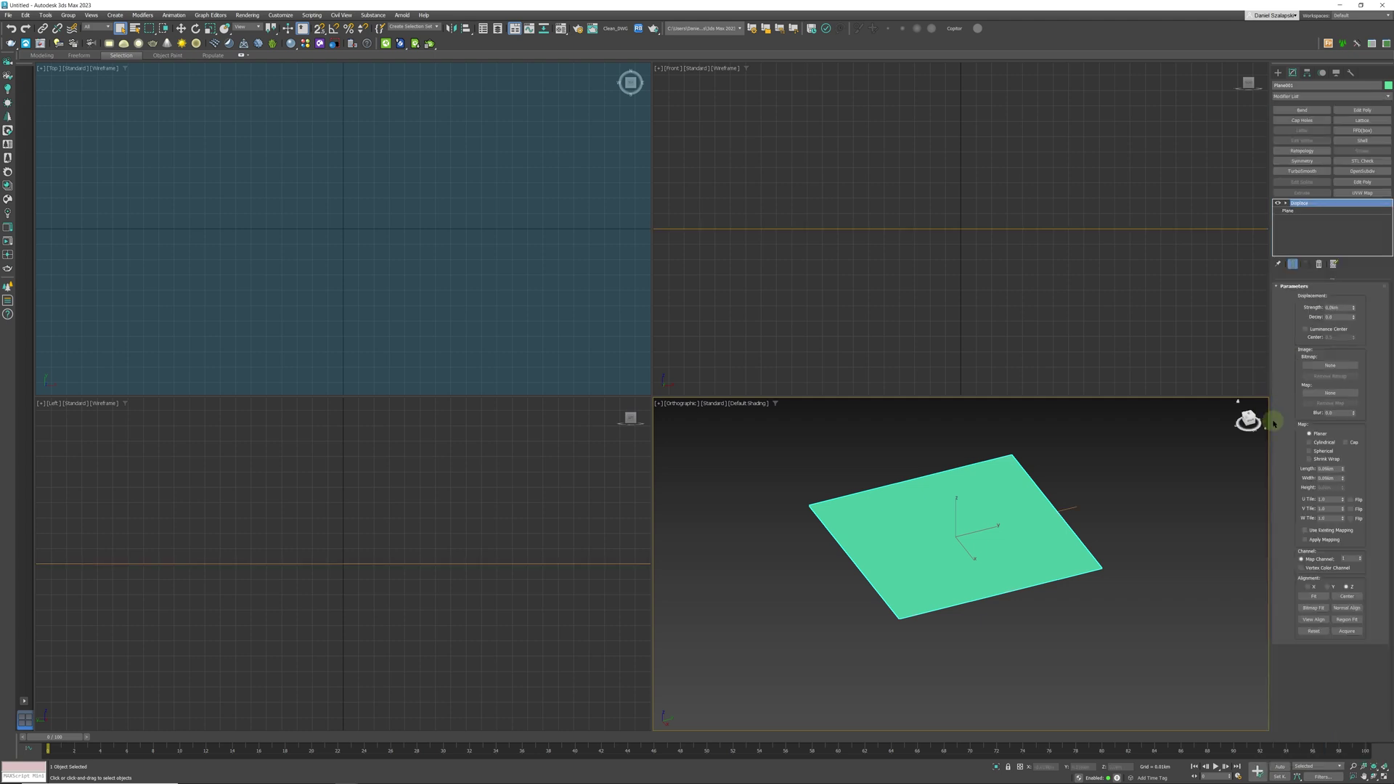
Set the plane's length and width segments to 100
click(1290, 211)
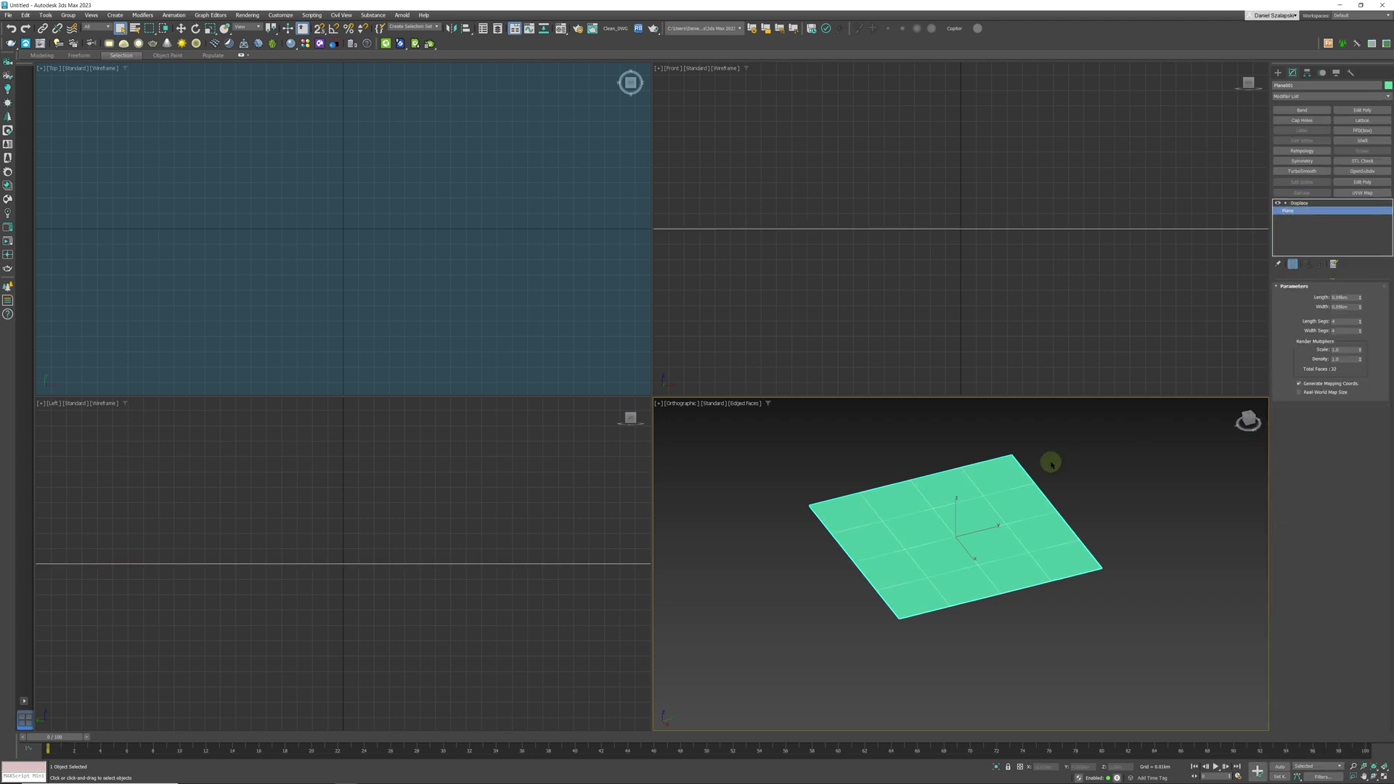
double_click(1344, 322)
text(100)
key(Return)
double_click(1342, 330)
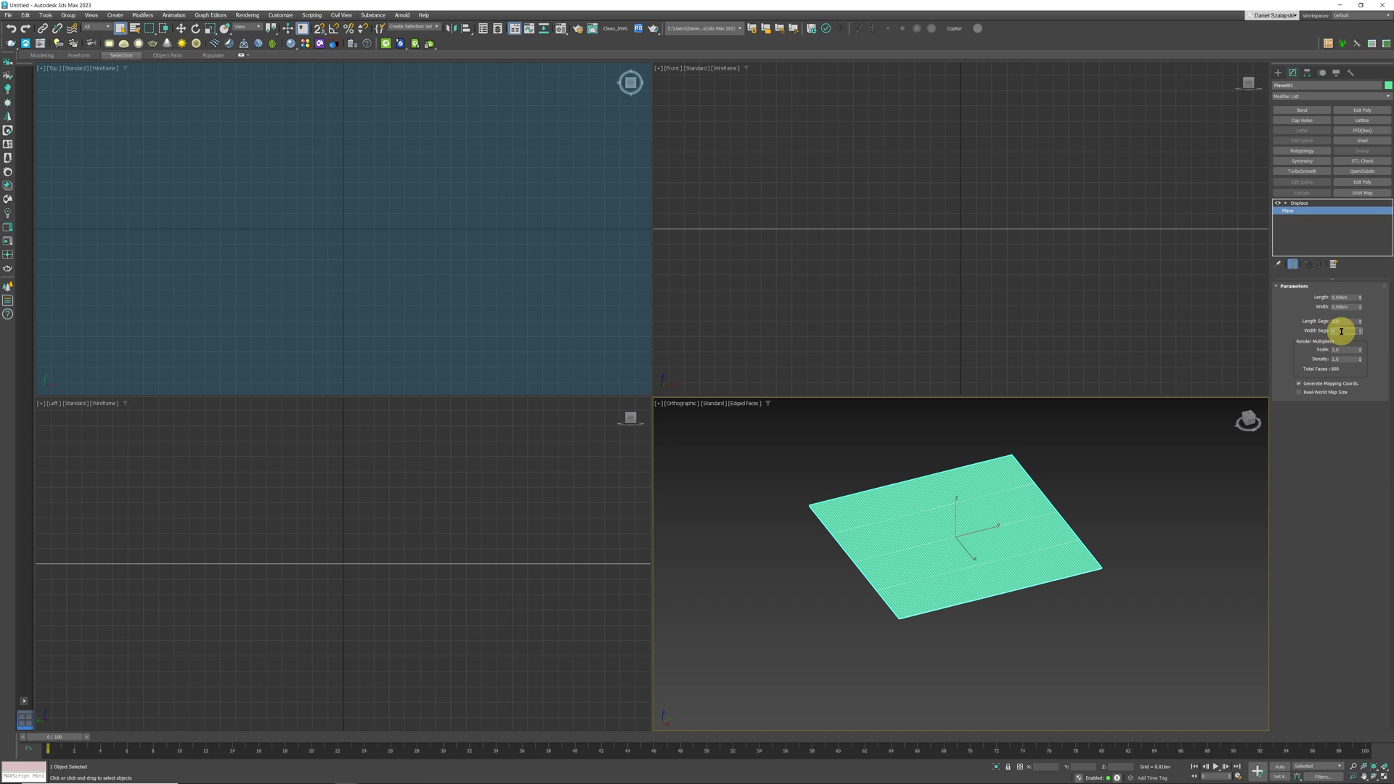
text(100)
key(Return)
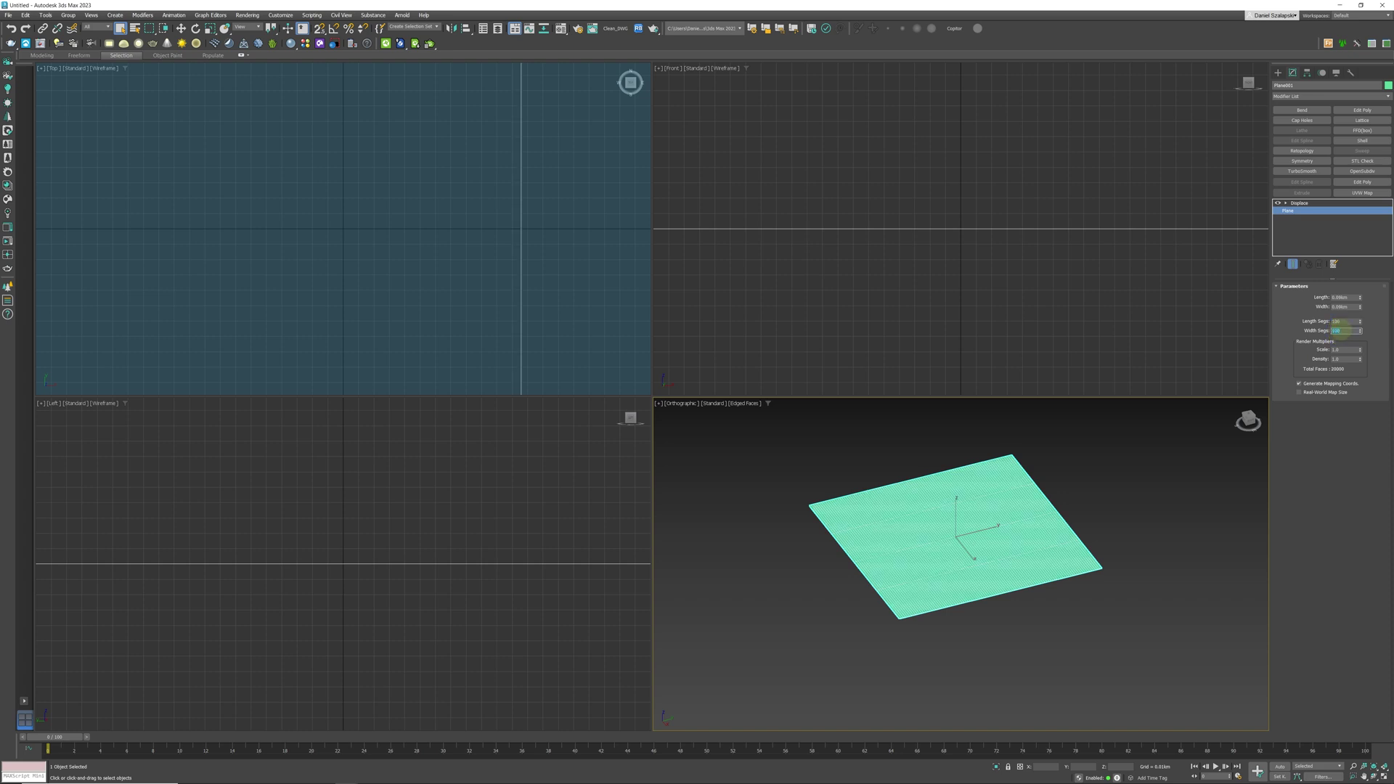
scroll(995, 550, up, 5)
scroll(995, 550, down, 3)
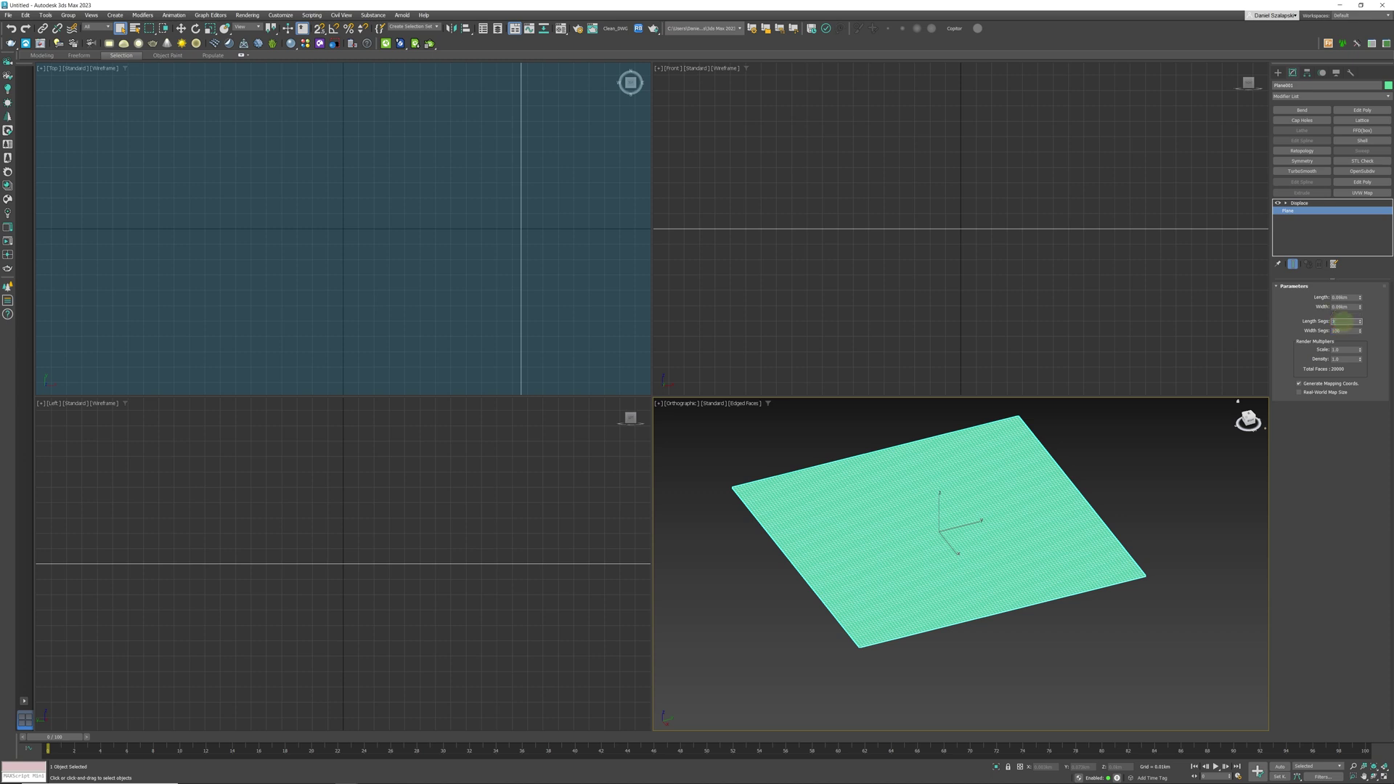
Raise the plane's length and width segments to 300
click(1342, 321)
text(300)
key(Return)
click(1341, 331)
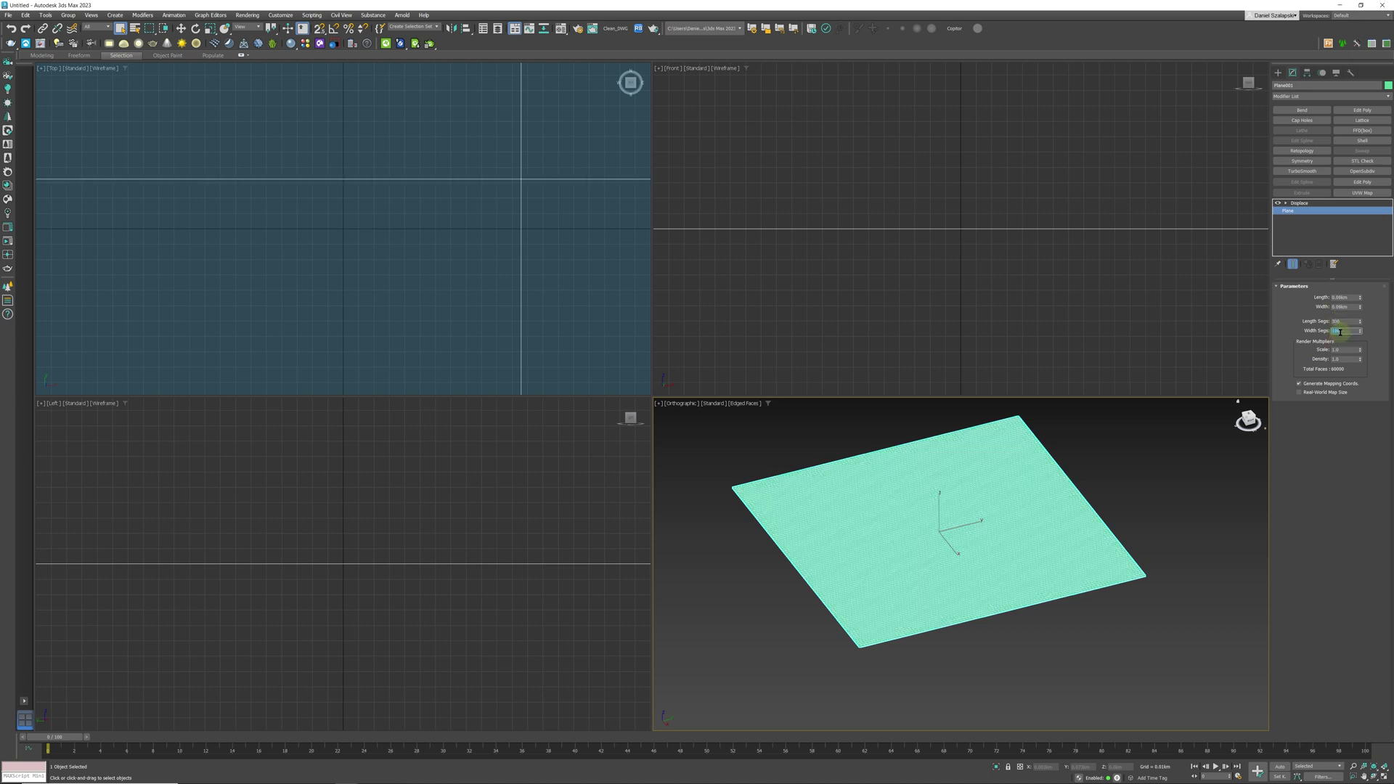
text(300)
key(Return)
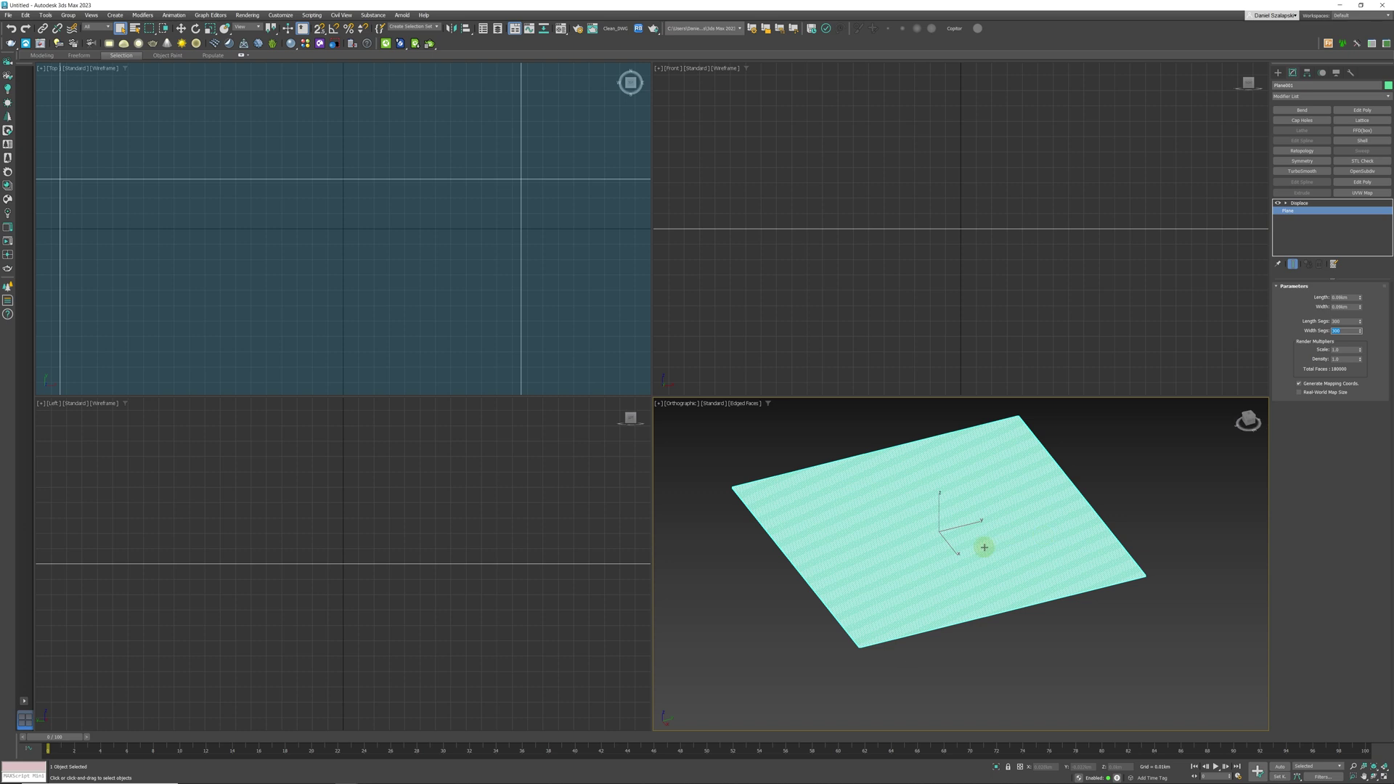
scroll(984, 547, up, 8)
scroll(985, 548, down, 8)
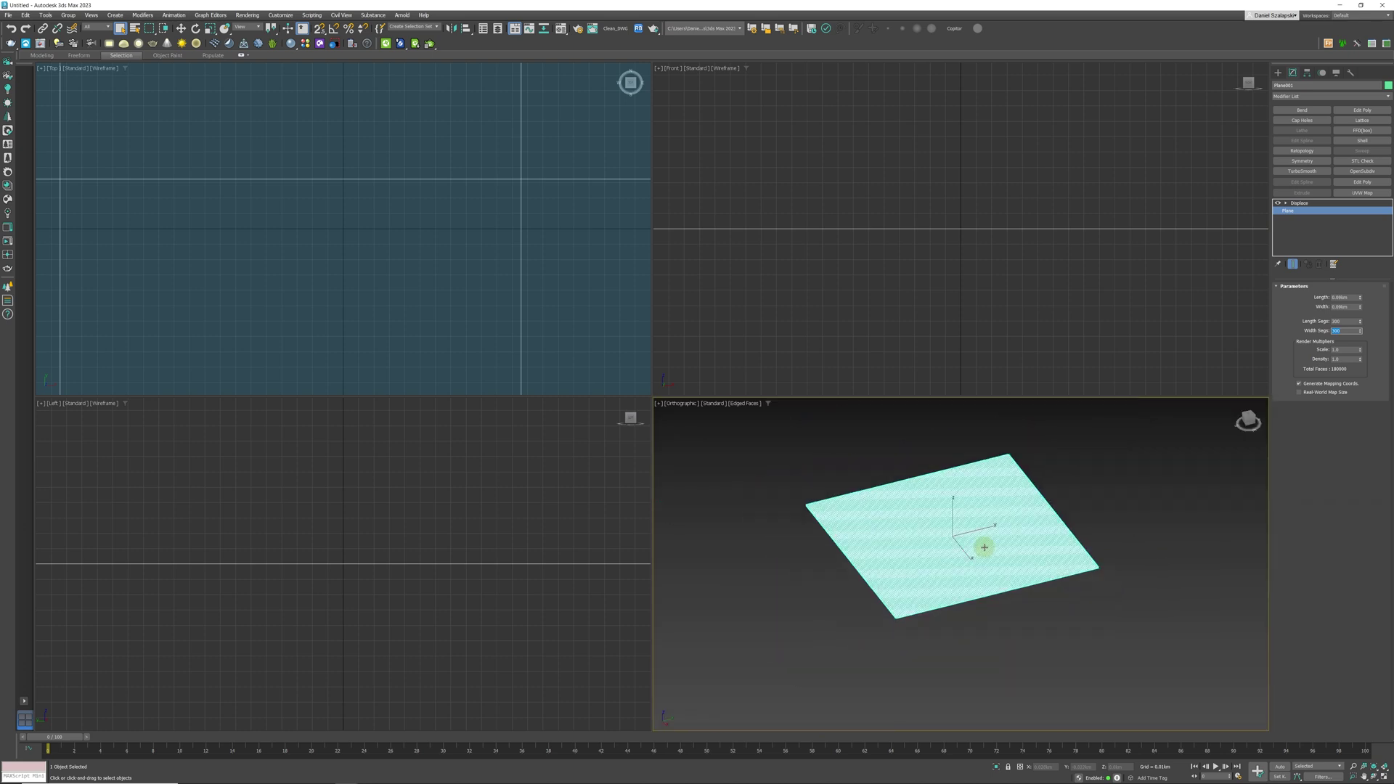
click(1300, 203)
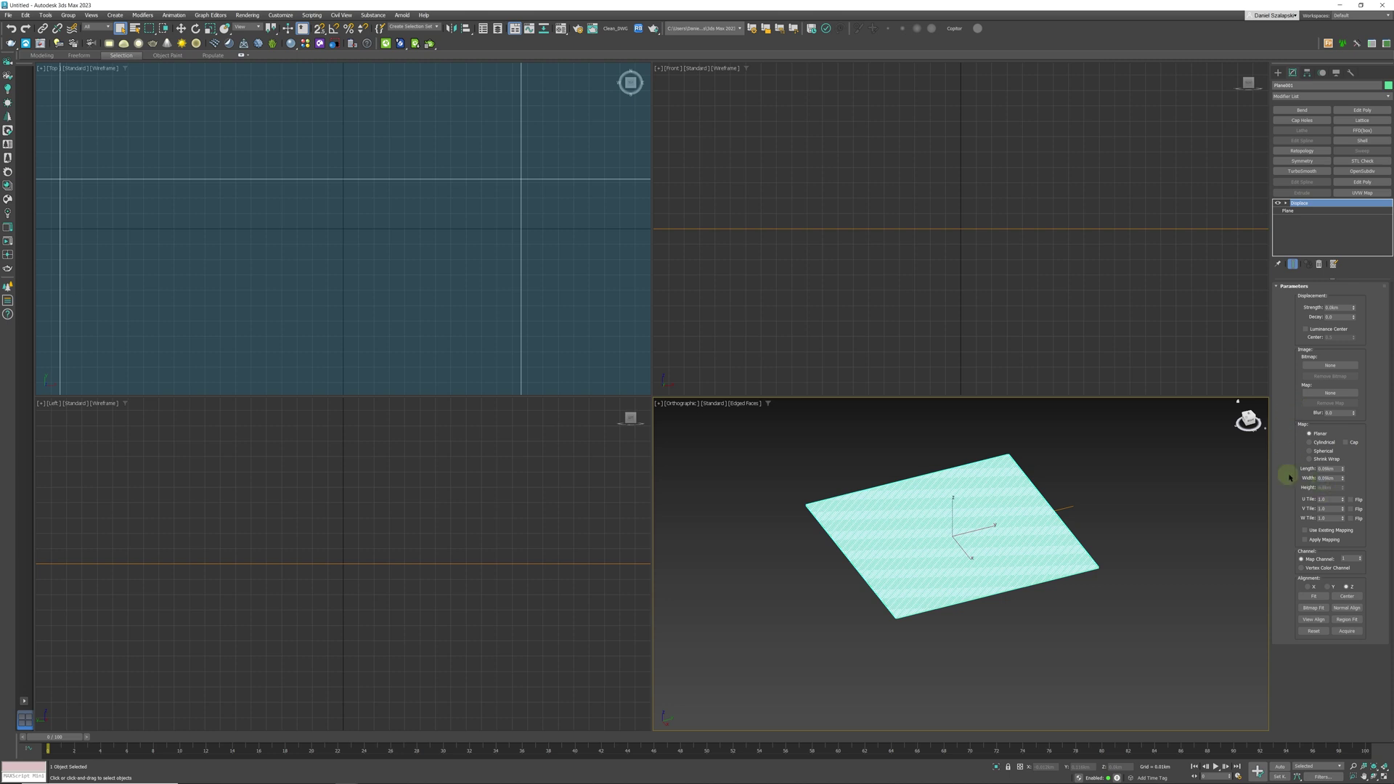
Load heightmap (1) from Desktop\Map import as the Displace modifier's bitmap
click(1334, 367)
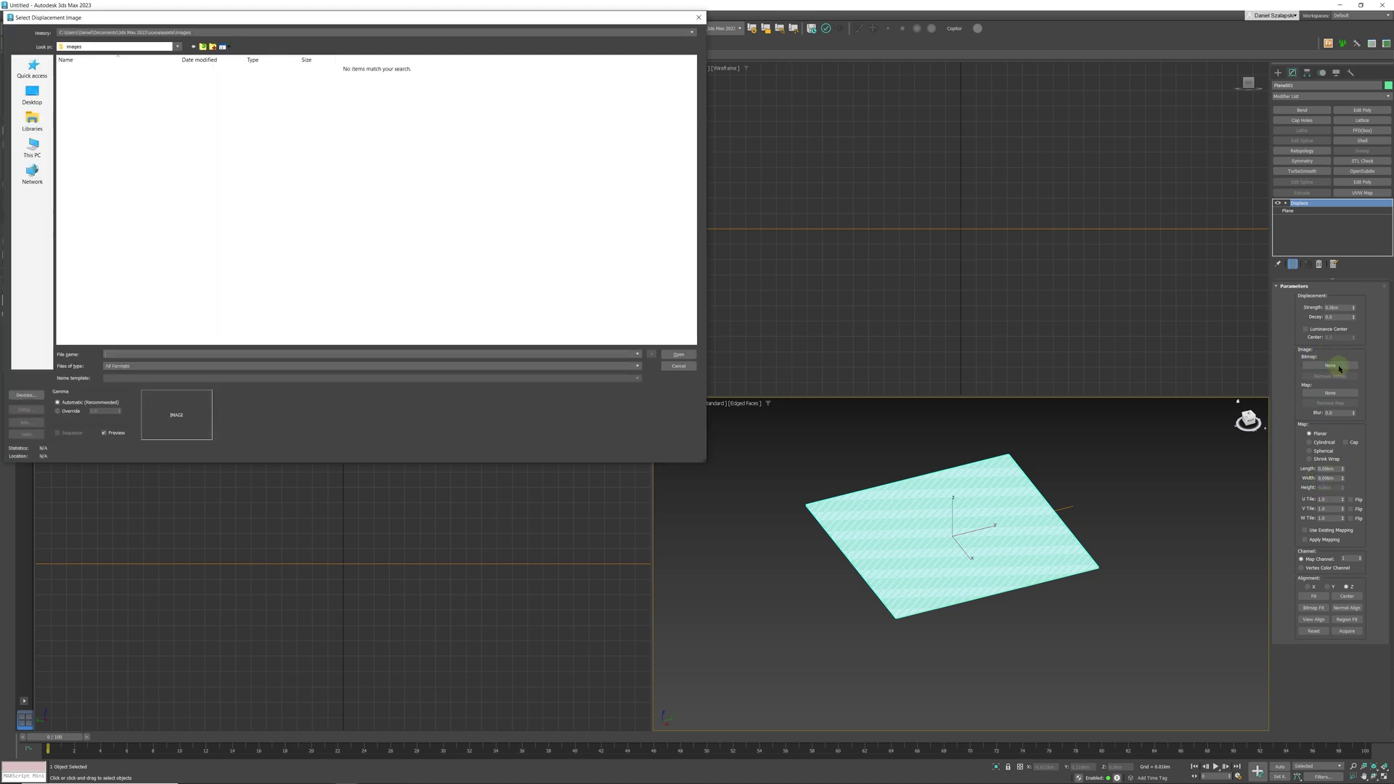
click(124, 32)
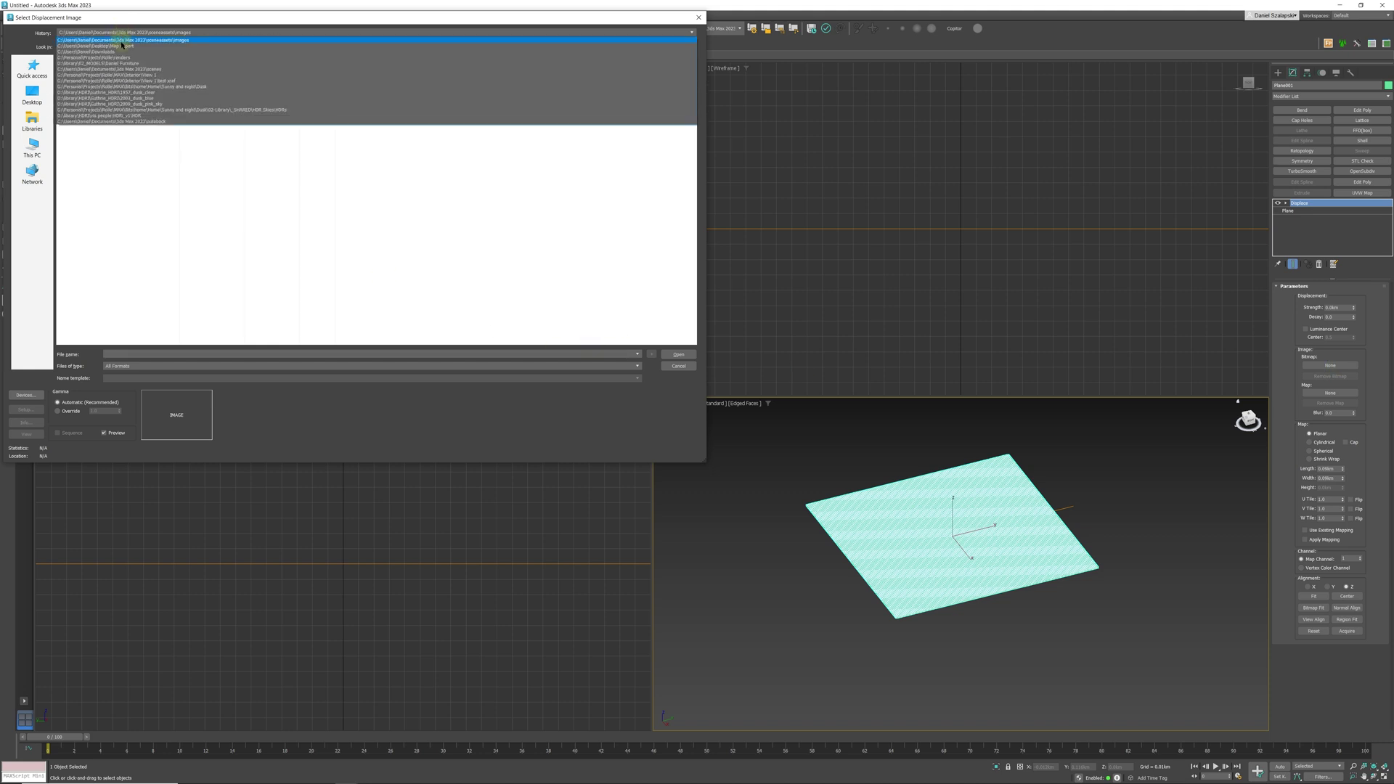
click(122, 47)
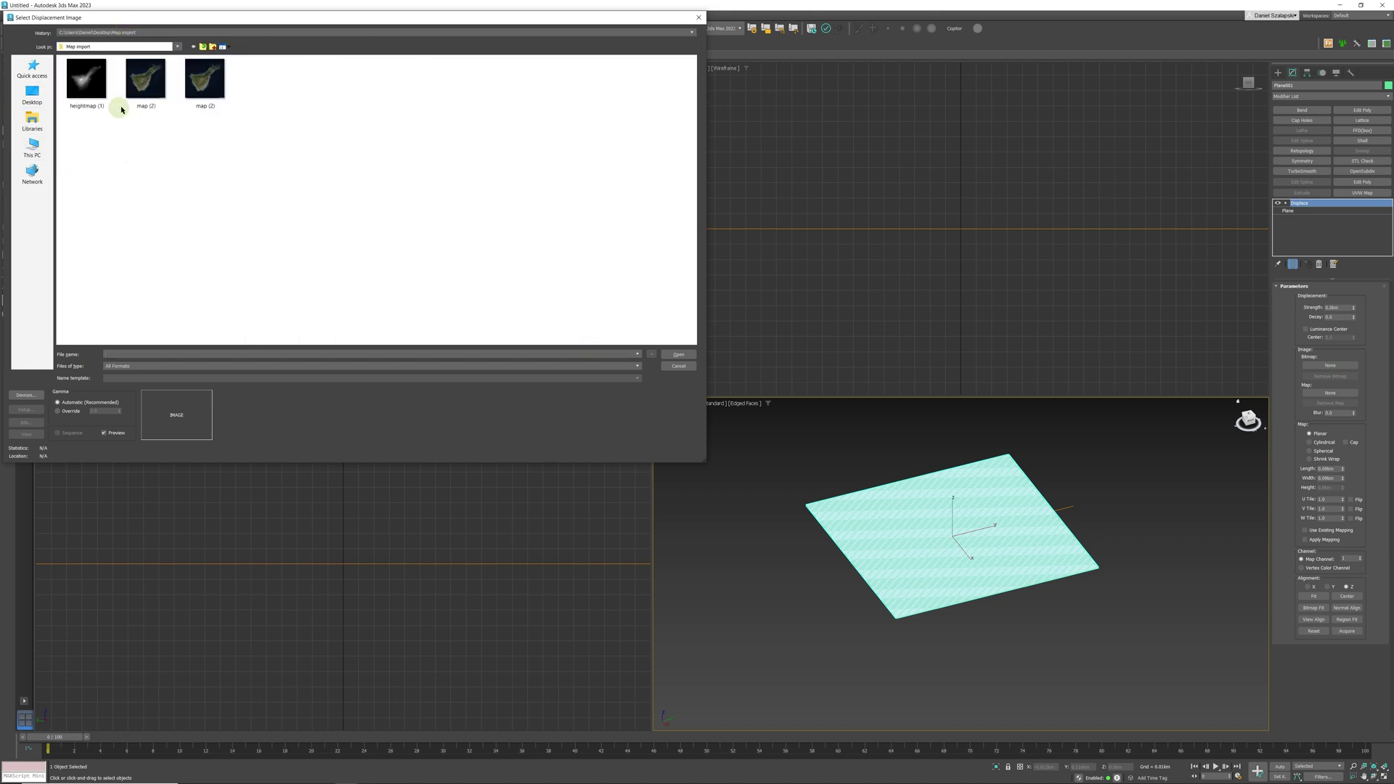
click(127, 161)
click(257, 32)
drag(257, 23, 337, 77)
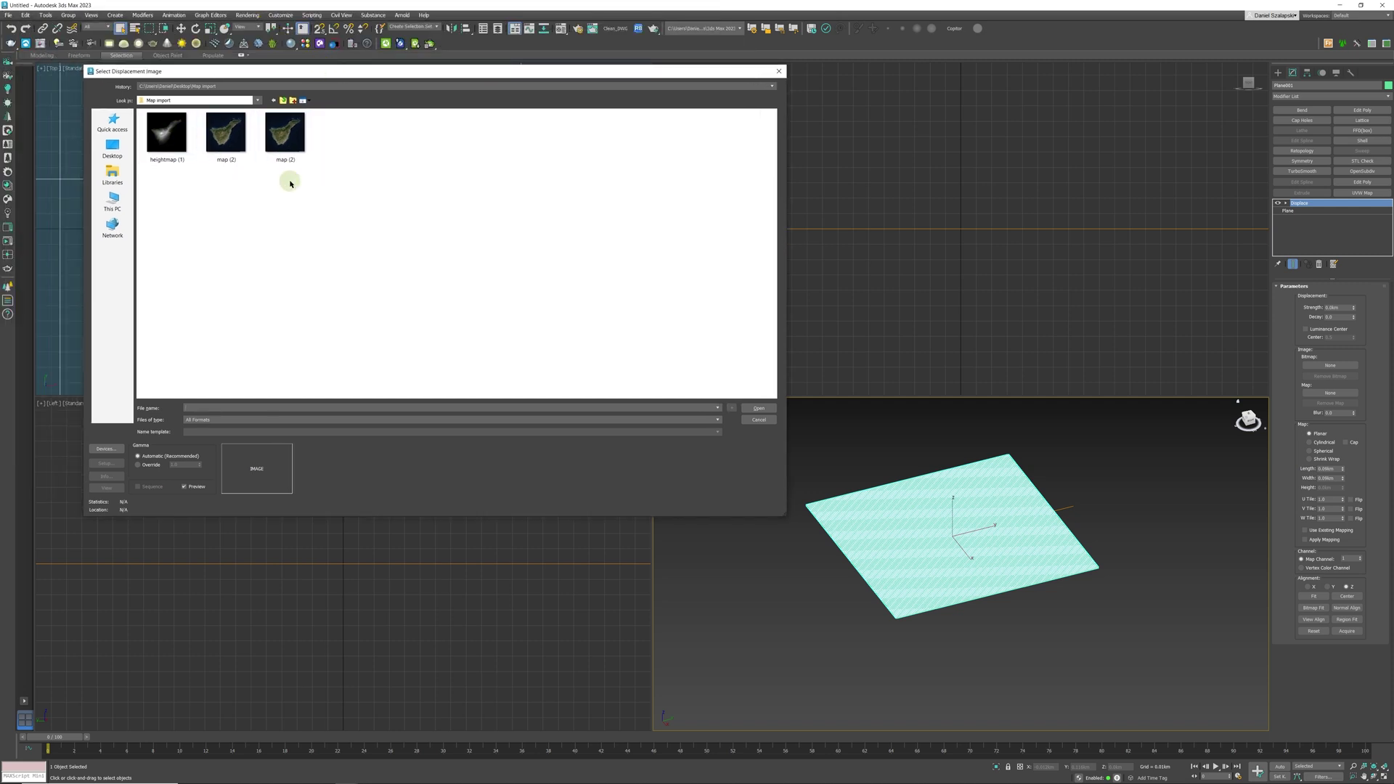
click(193, 170)
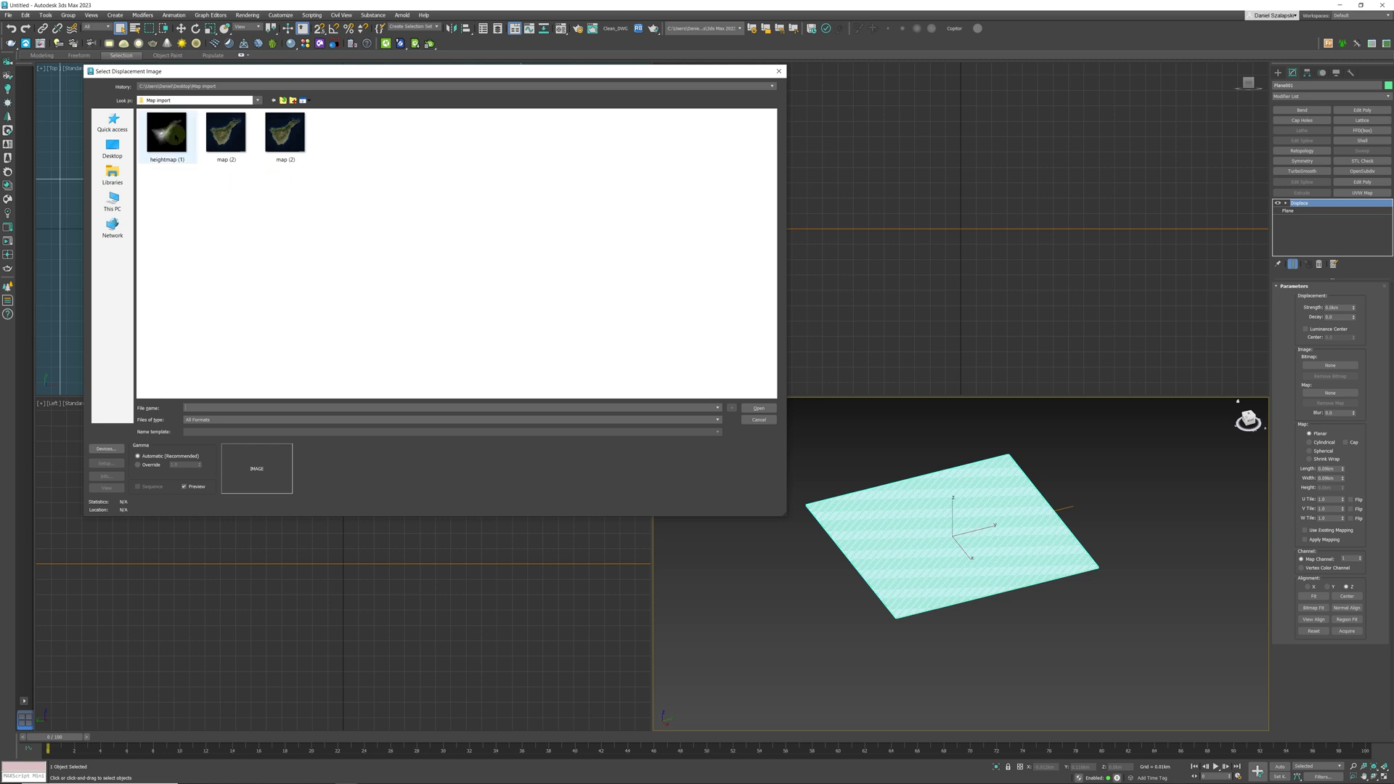
click(759, 409)
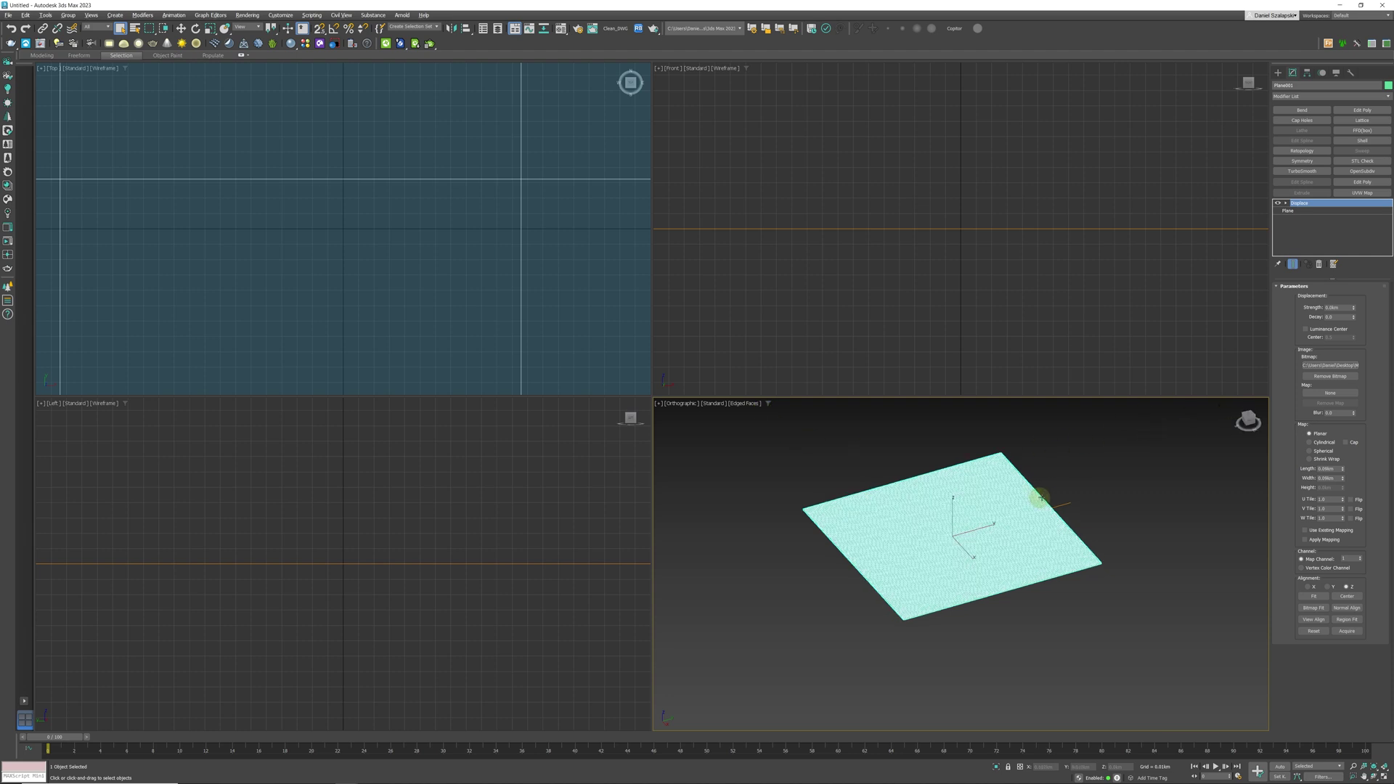
Raise the Displace strength with the spinner, then set it to 1.0 km
mouse_move(1042, 499)
alt+middle_down()
mouse_move(1052, 486)
mouse_move(1048, 499)
alt+middle_up()
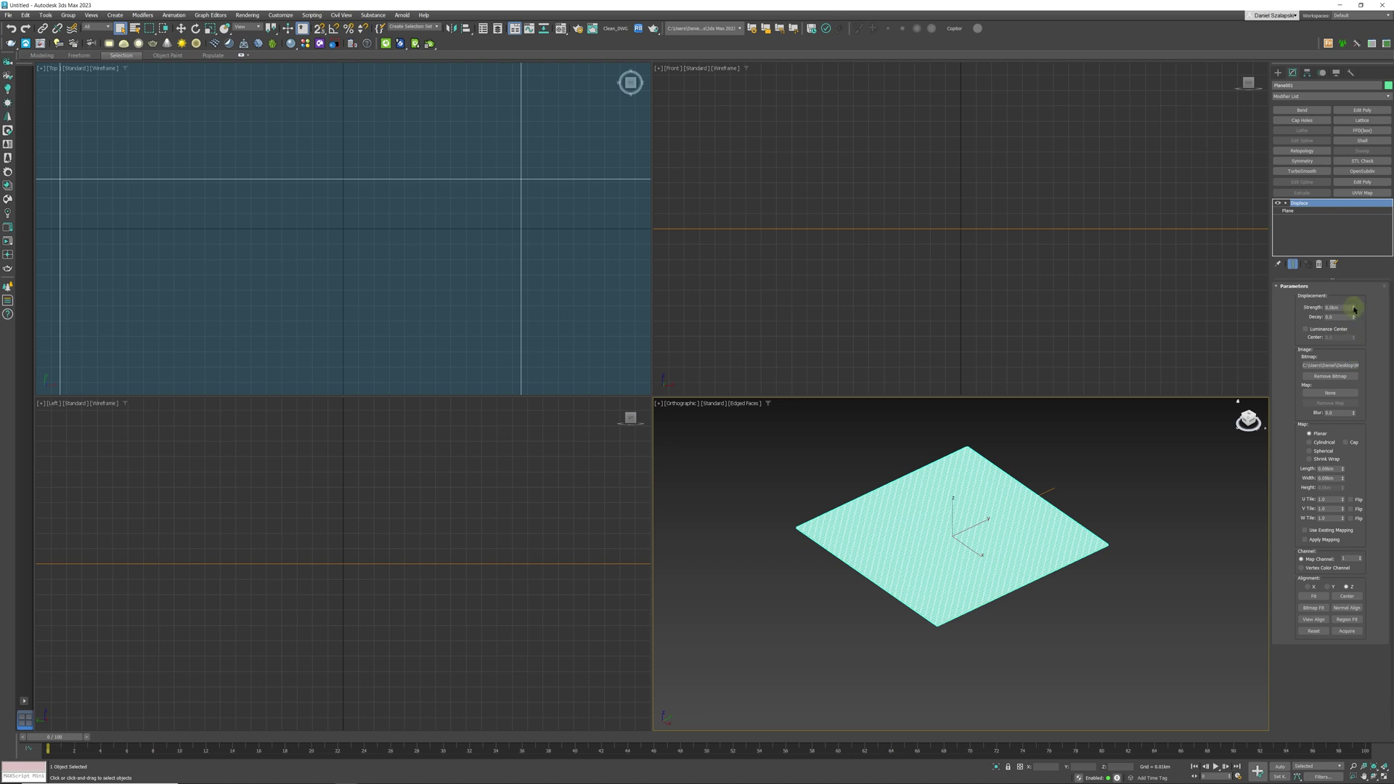
drag(1355, 310, 1301, 761)
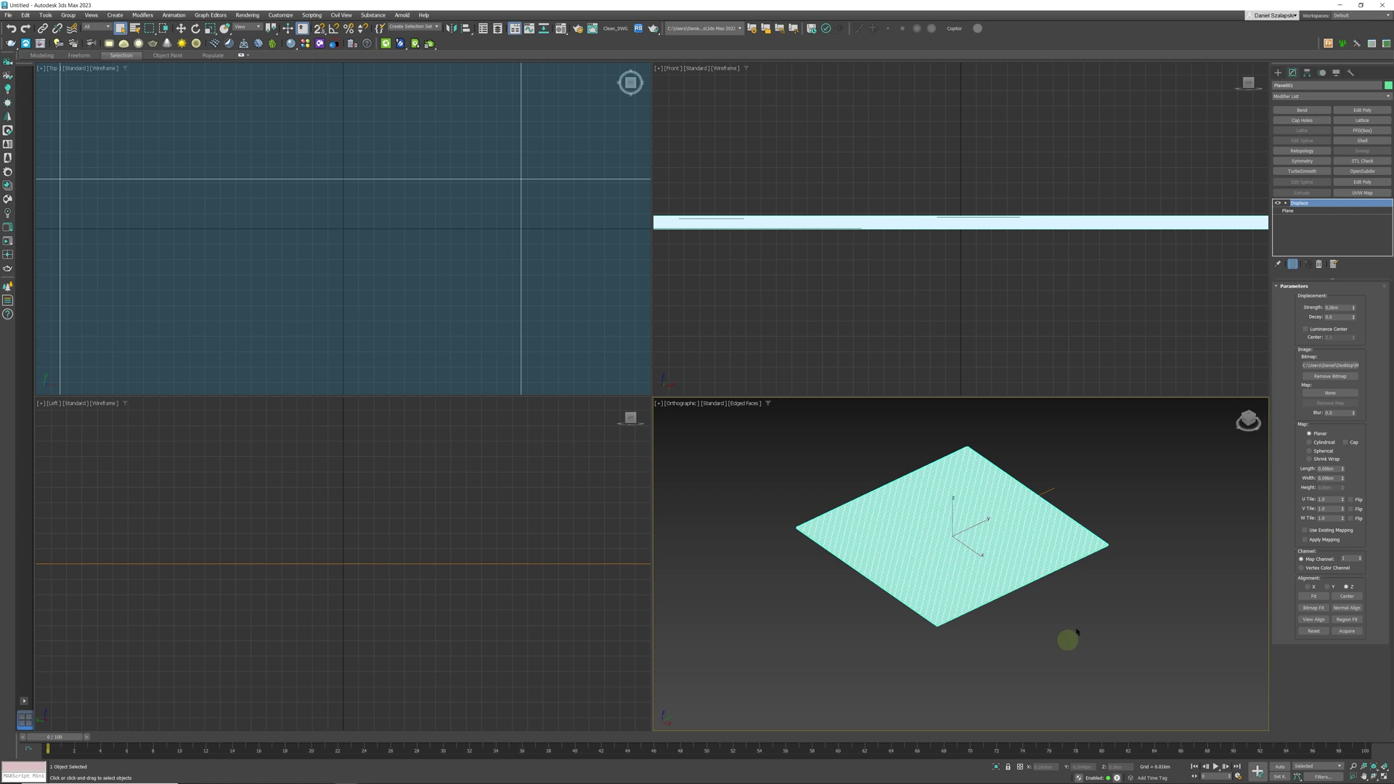
click(1356, 311)
drag(1355, 308, 919, 547)
scroll(919, 546, up, 5)
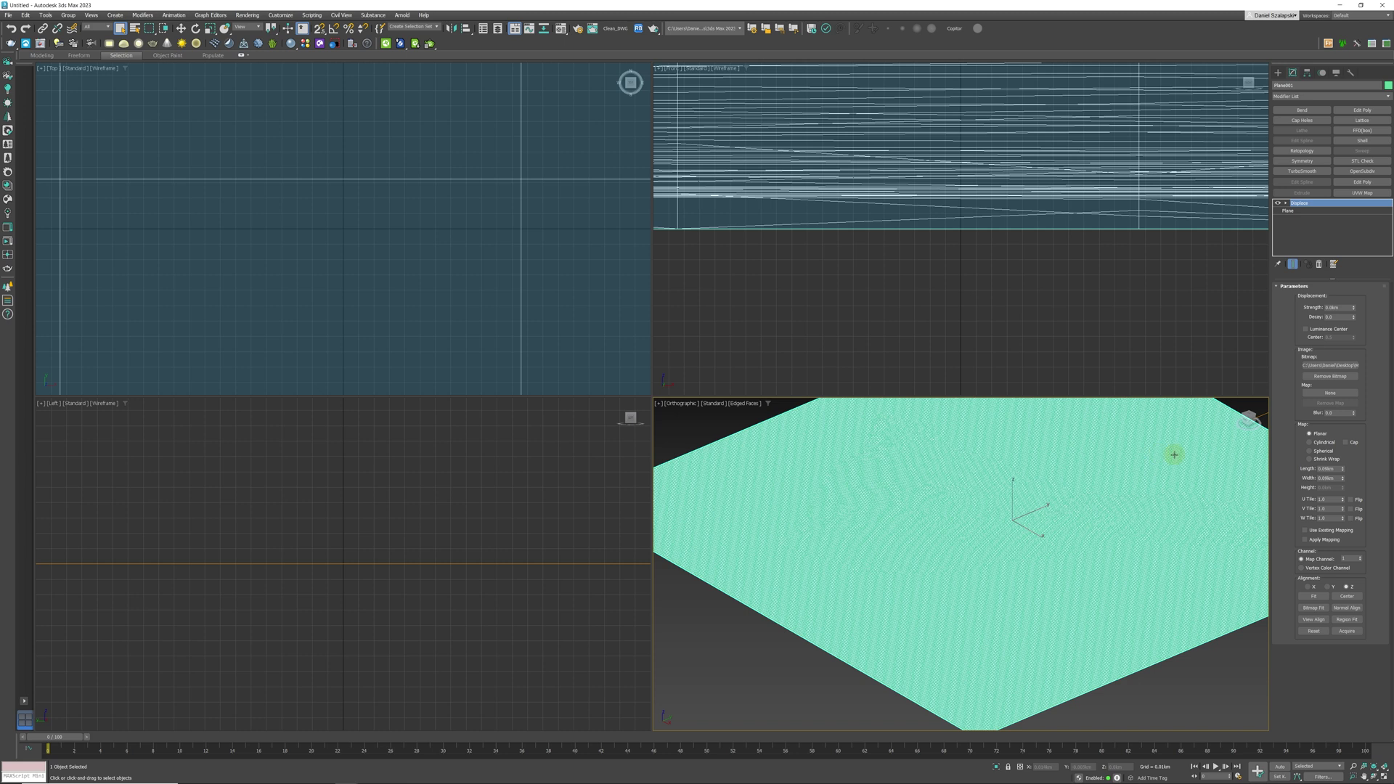
click(1341, 308)
text(1)
key(Return)
click(1255, 429)
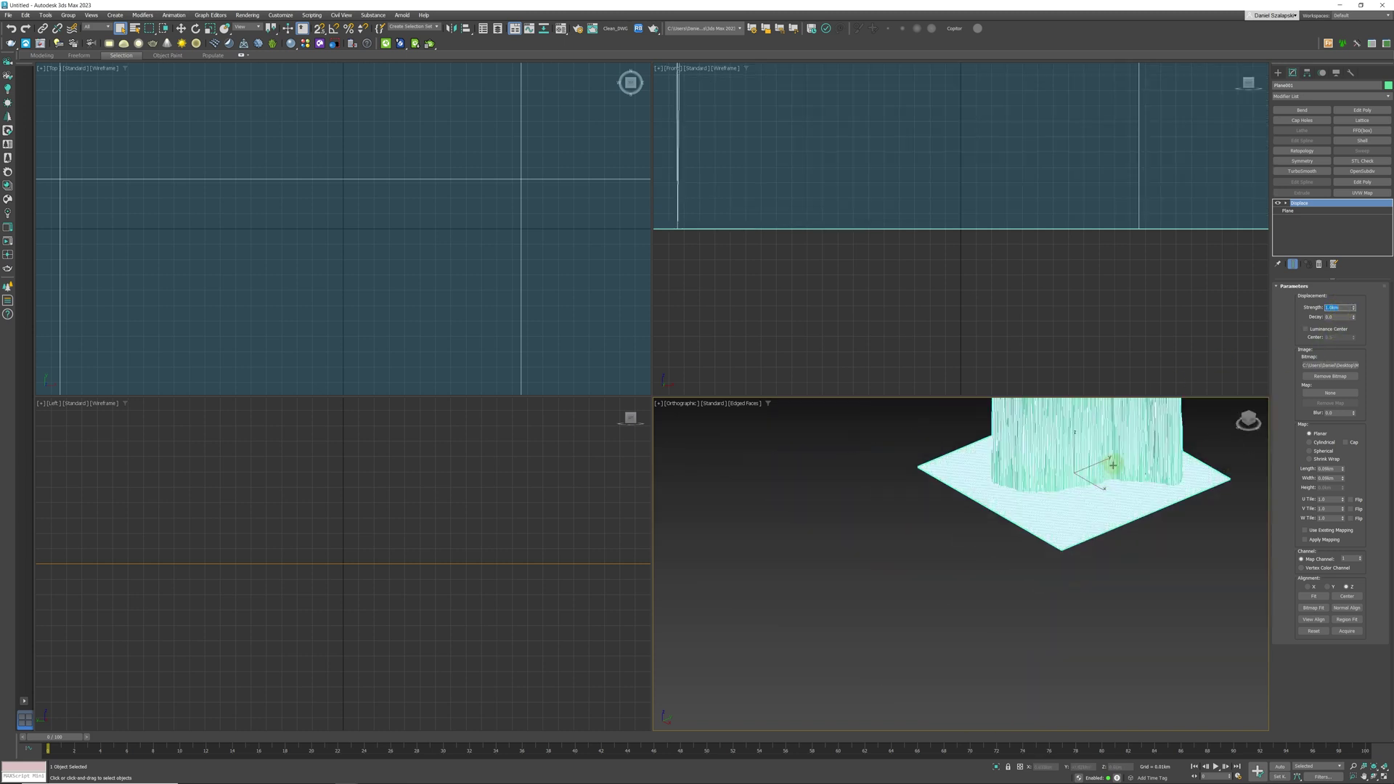
Set the Displace strength to 0.01 km and turn off edged faces
click(1338, 308)
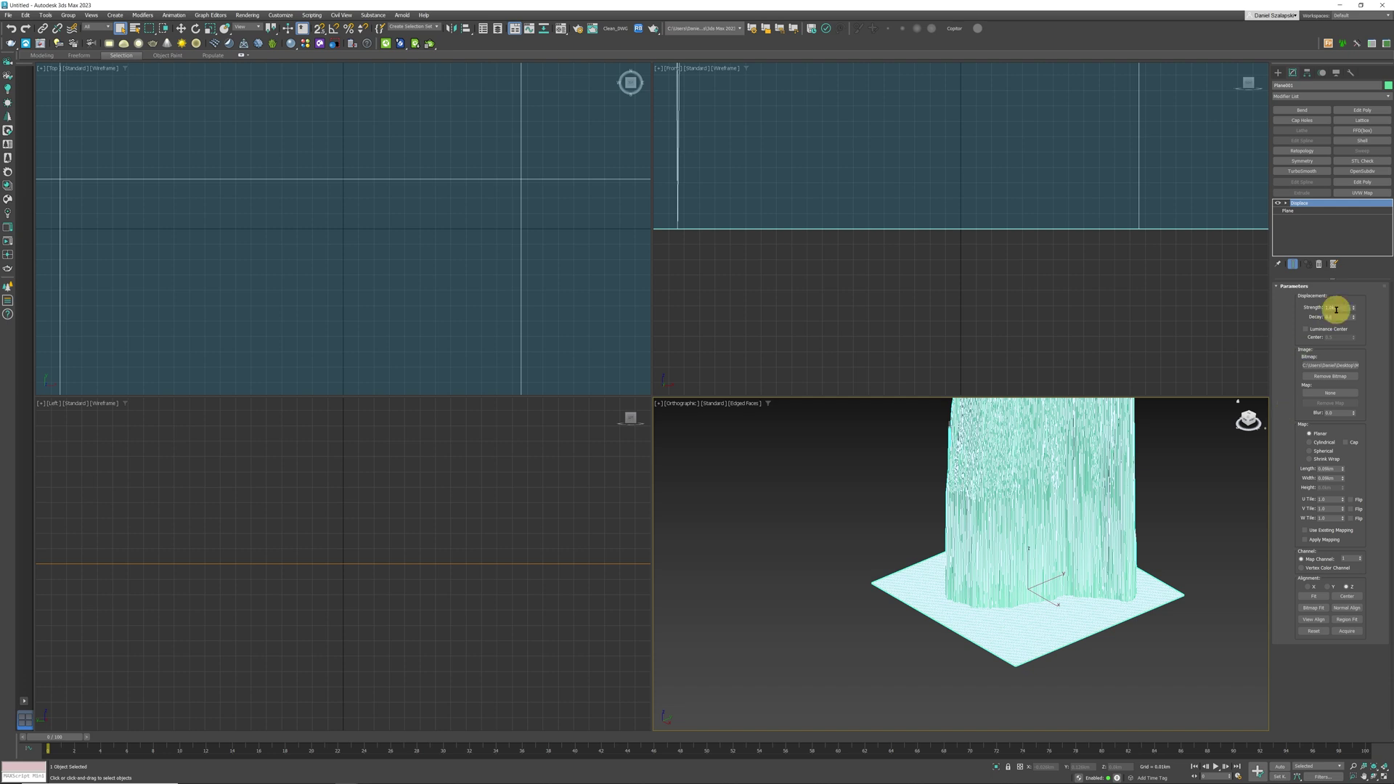
text(0.01)
key(Return)
scroll(1065, 582, up, 5)
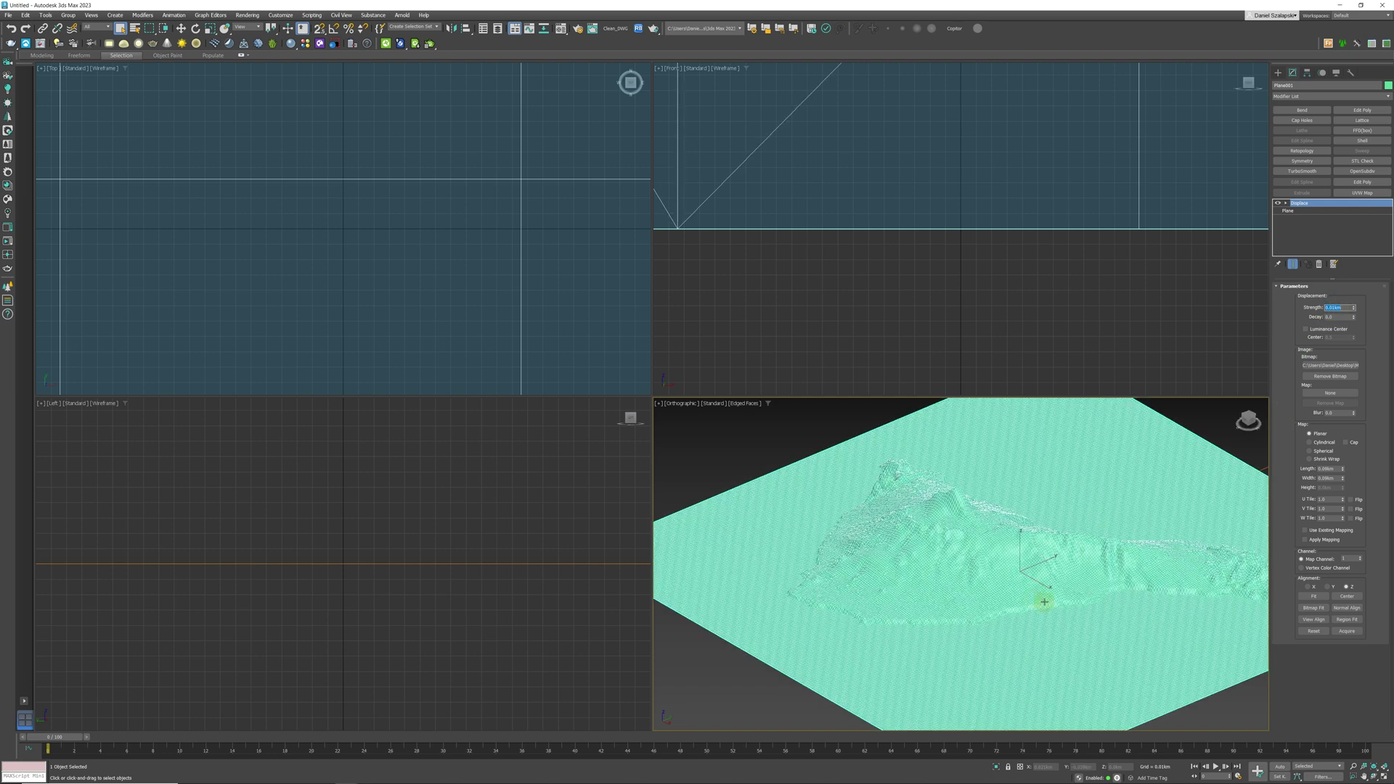
alt+middle_drag(1039, 597, 1106, 602)
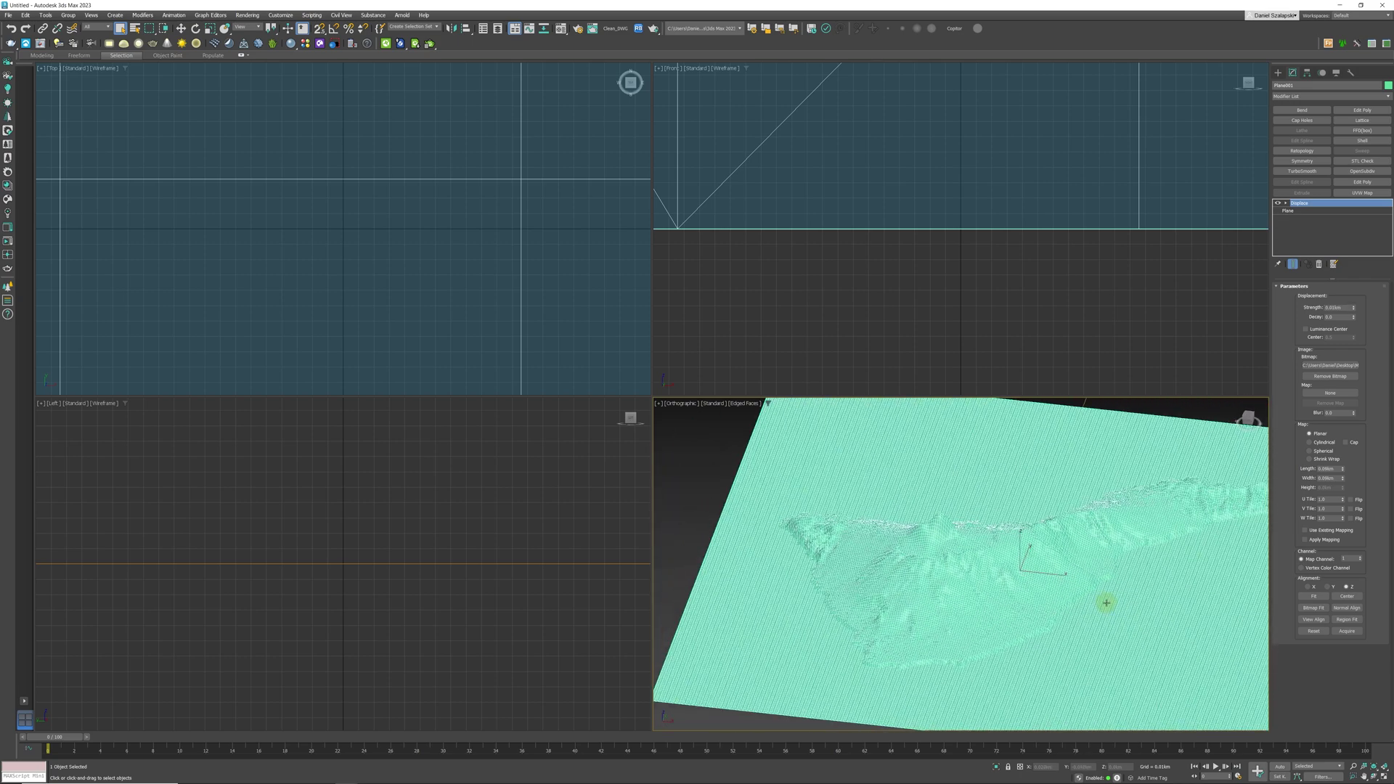
key(F4)
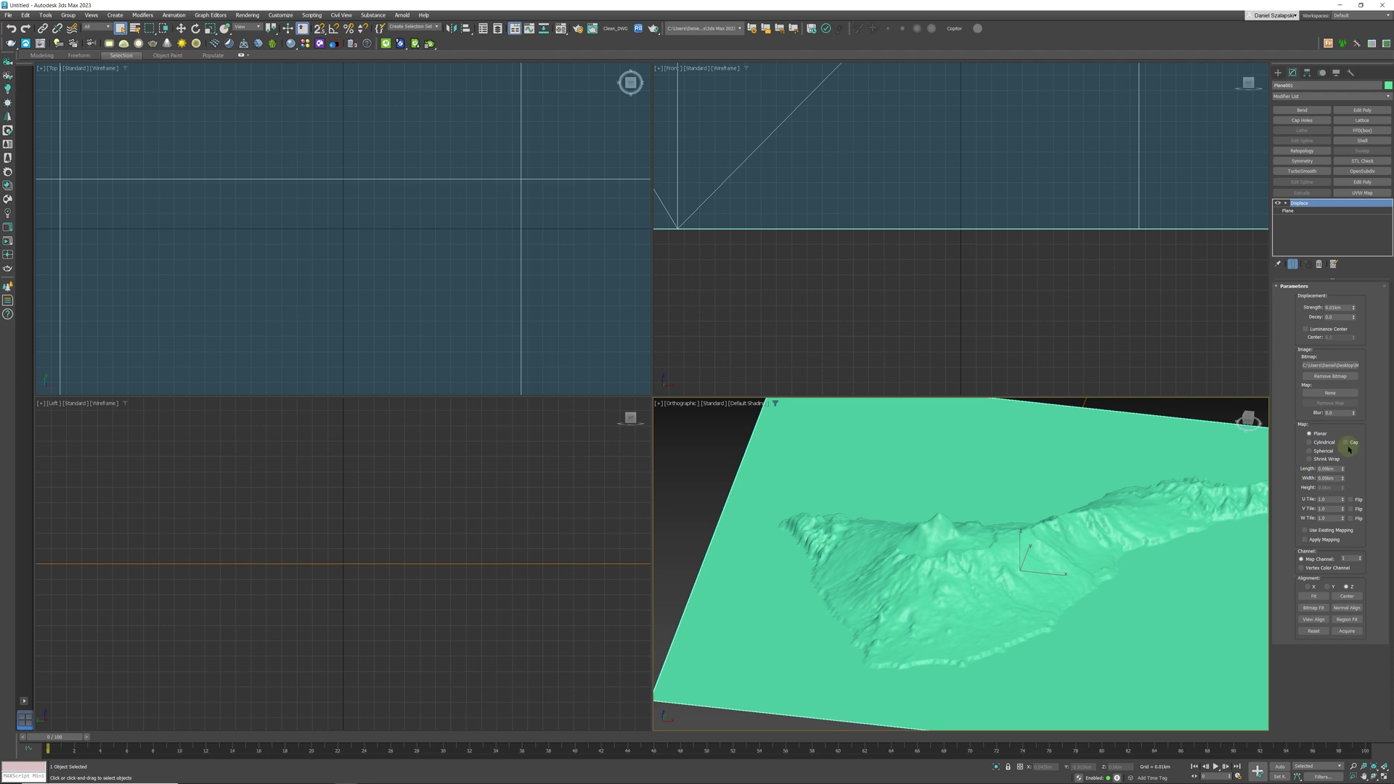
Adjust the plane's length and width segments, trying 108 width segments
click(1303, 212)
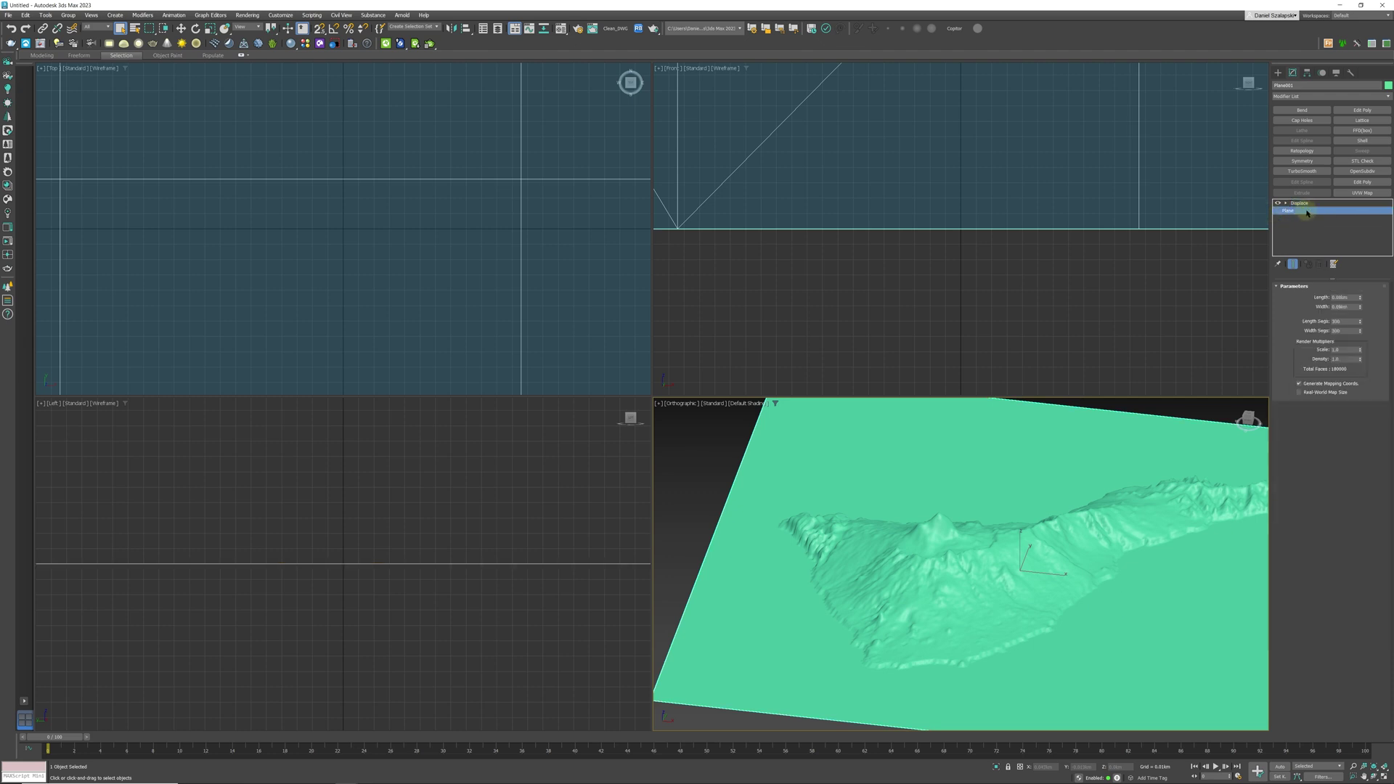
drag(1360, 322, 1371, 263)
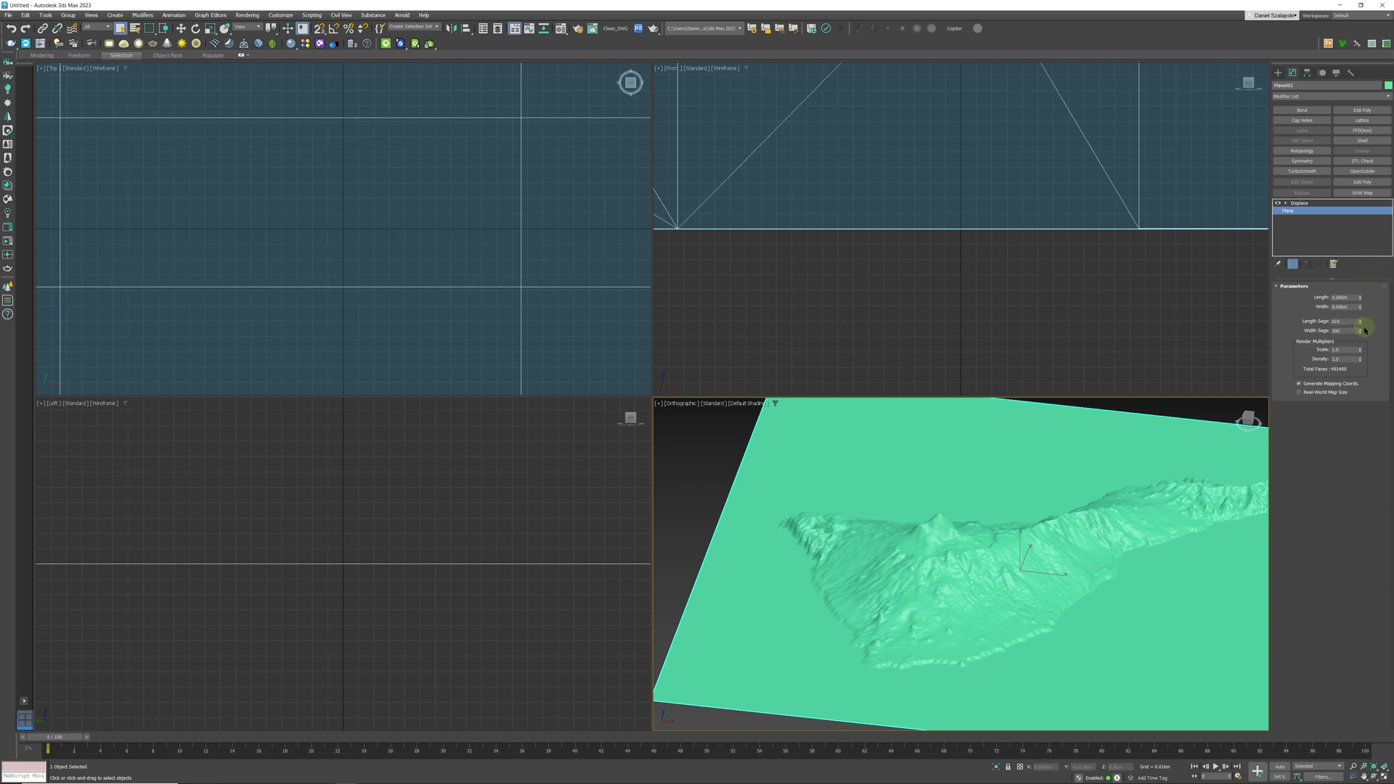
drag(1361, 331, 1360, 301)
alt+middle_drag(960, 591, 1036, 579)
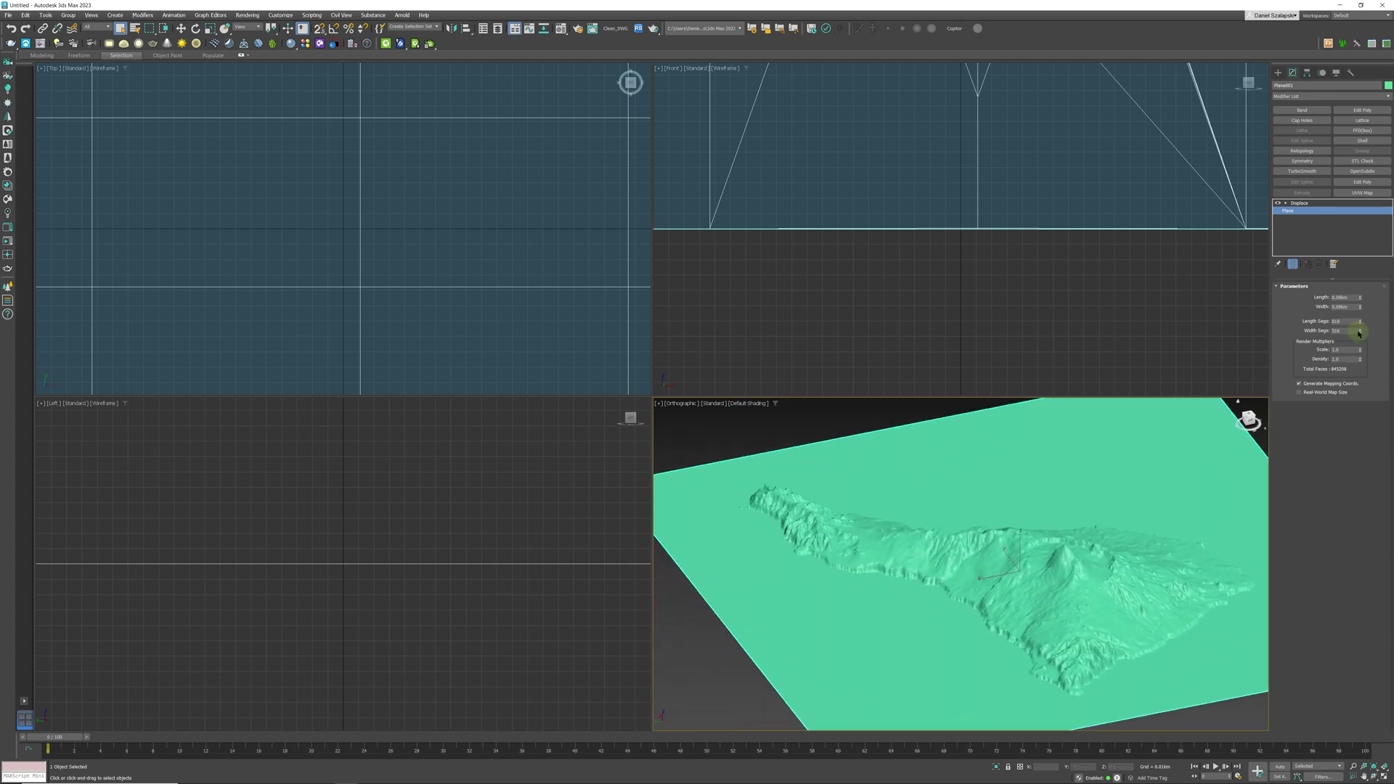
drag(1360, 334, 1348, 359)
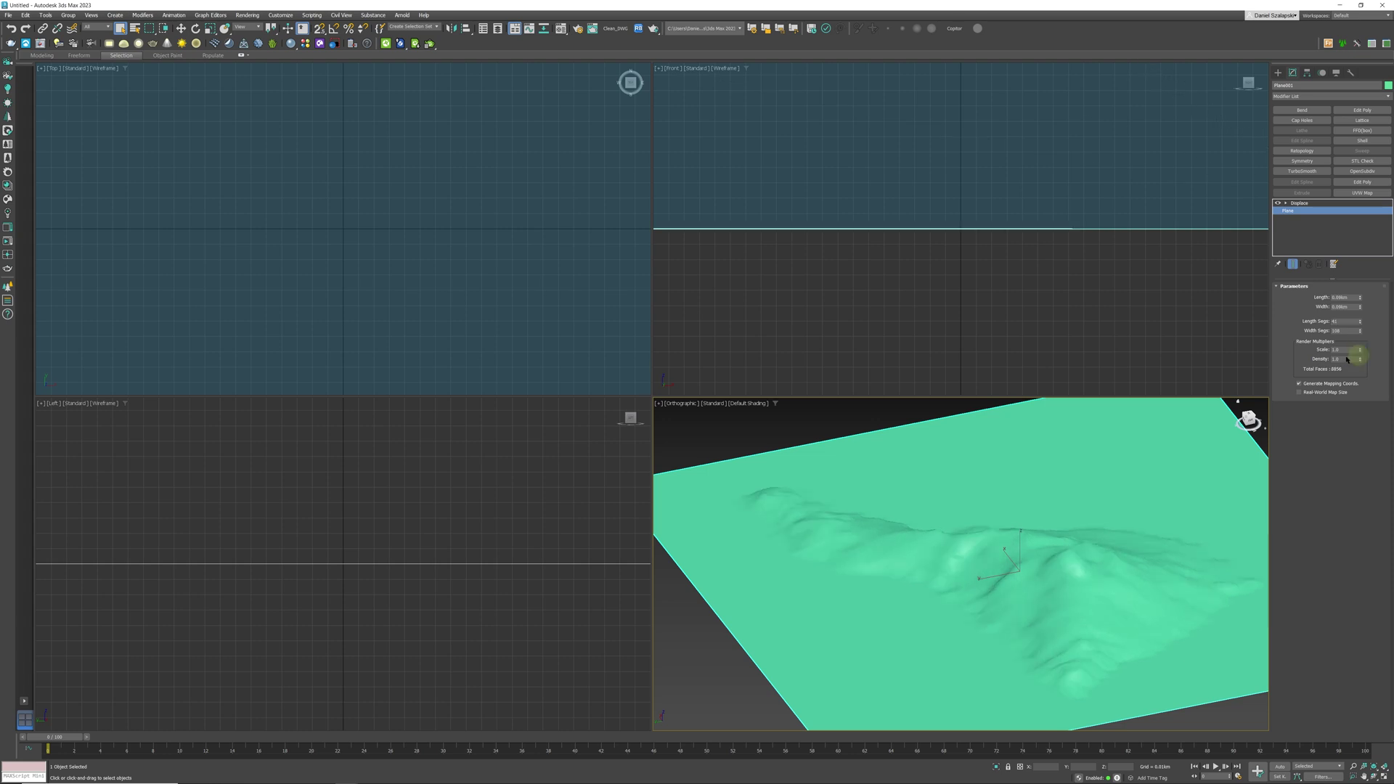
mouse_move(1164, 517)
alt+middle_down()
mouse_move(1096, 514)
mouse_move(1184, 525)
alt+middle_up()
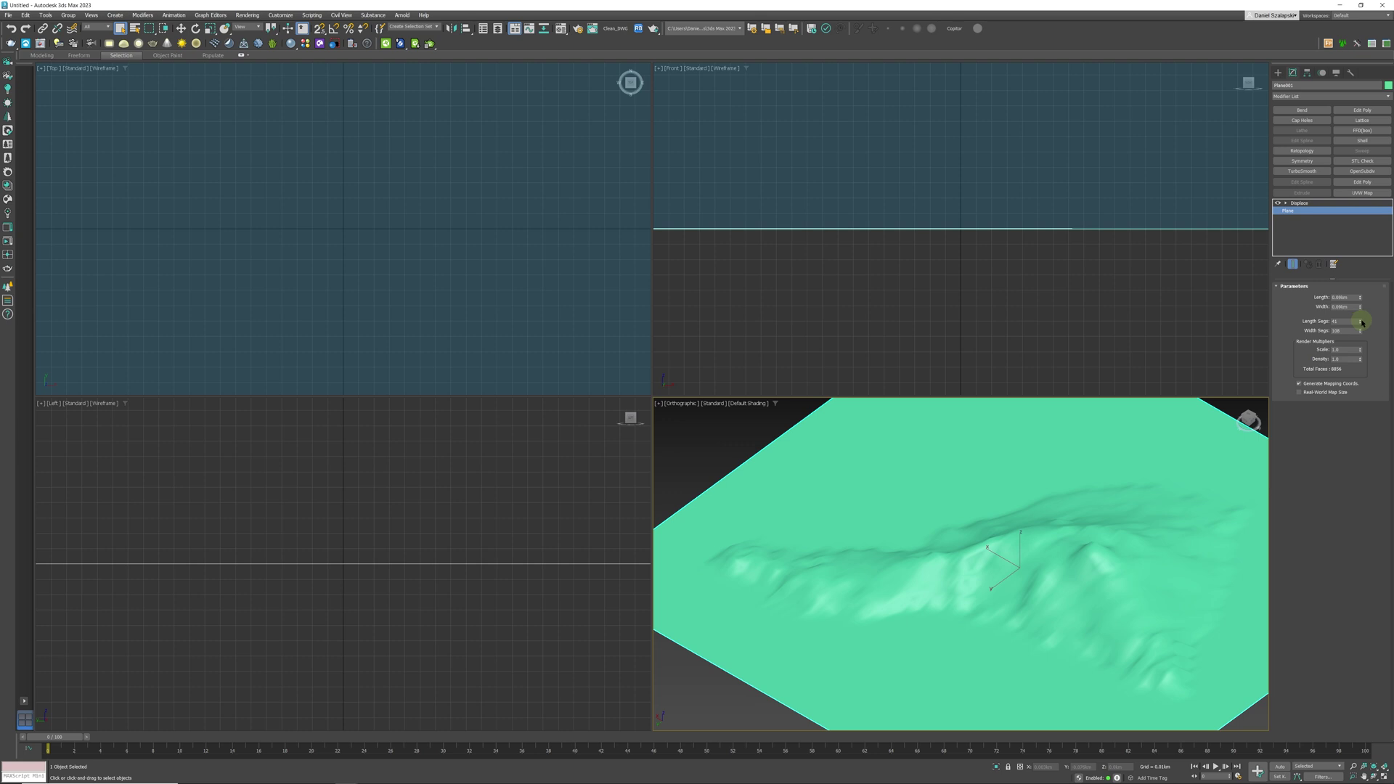
Set the plane to 561 length and 622 width segments, then reframe the view and deselect
drag(1361, 323, 1360, 130)
drag(1361, 332, 1360, 233)
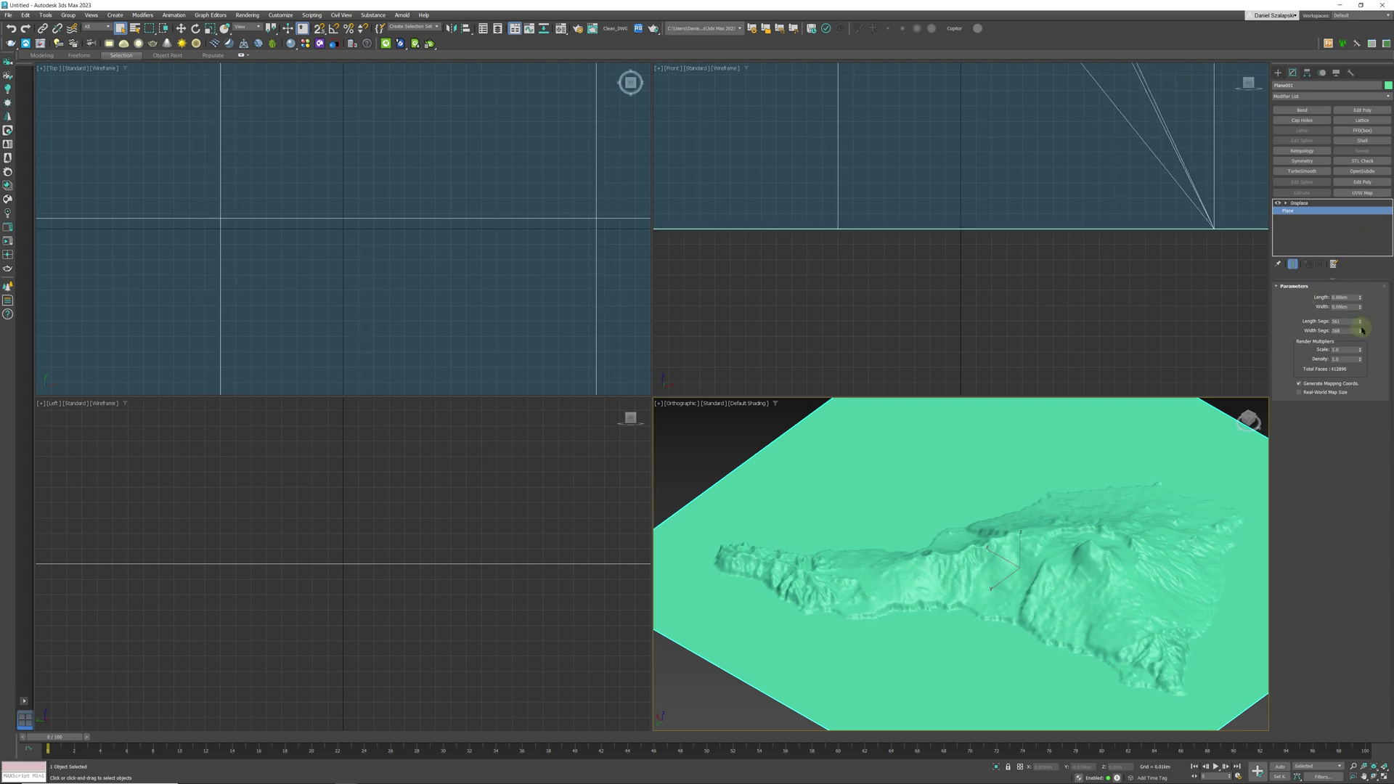
mouse_move(1362, 331)
mouse_down()
mouse_move(1360, 295)
mouse_move(1361, 312)
mouse_up()
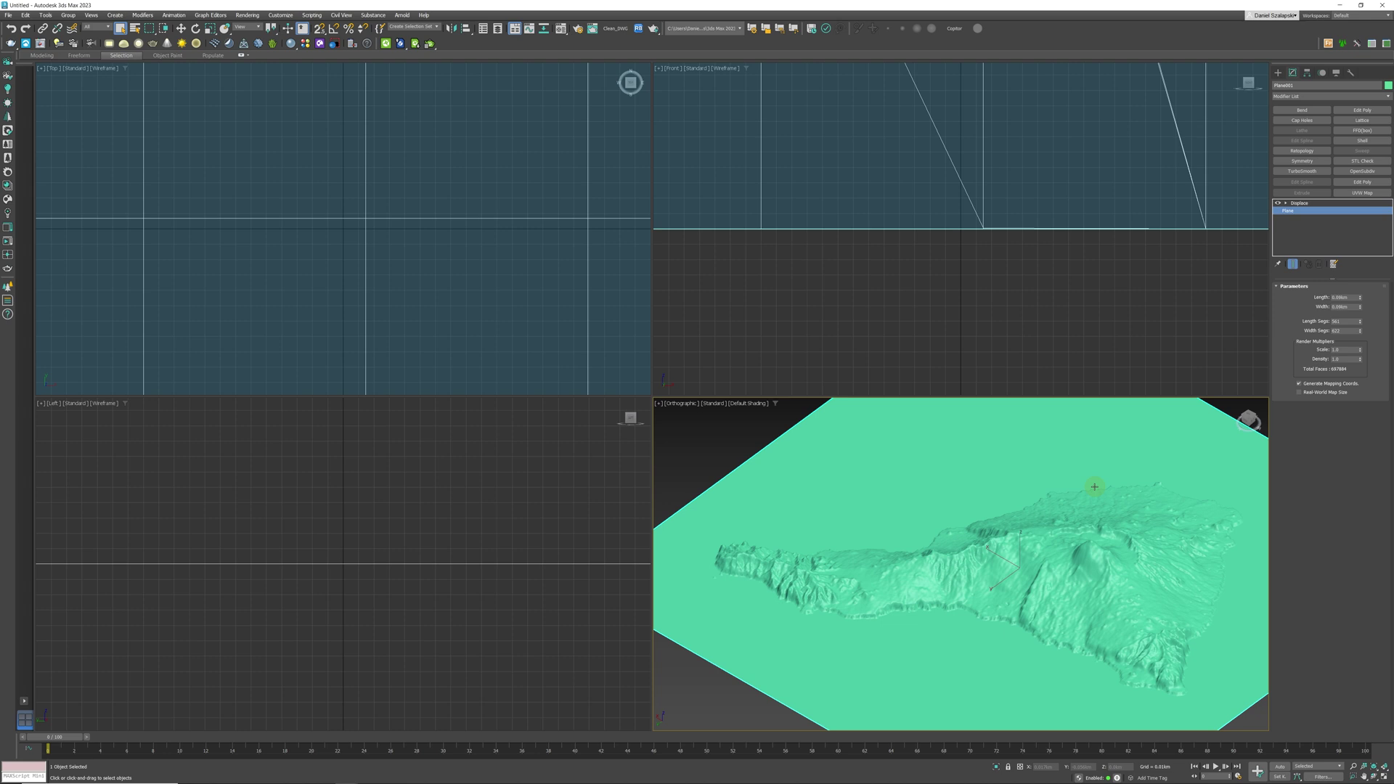
mouse_move(1094, 487)
alt+middle_down()
mouse_move(1198, 498)
mouse_move(1186, 510)
mouse_move(974, 502)
alt+middle_up()
alt+middle_drag(1109, 498, 923, 531)
scroll(959, 520, down, 5)
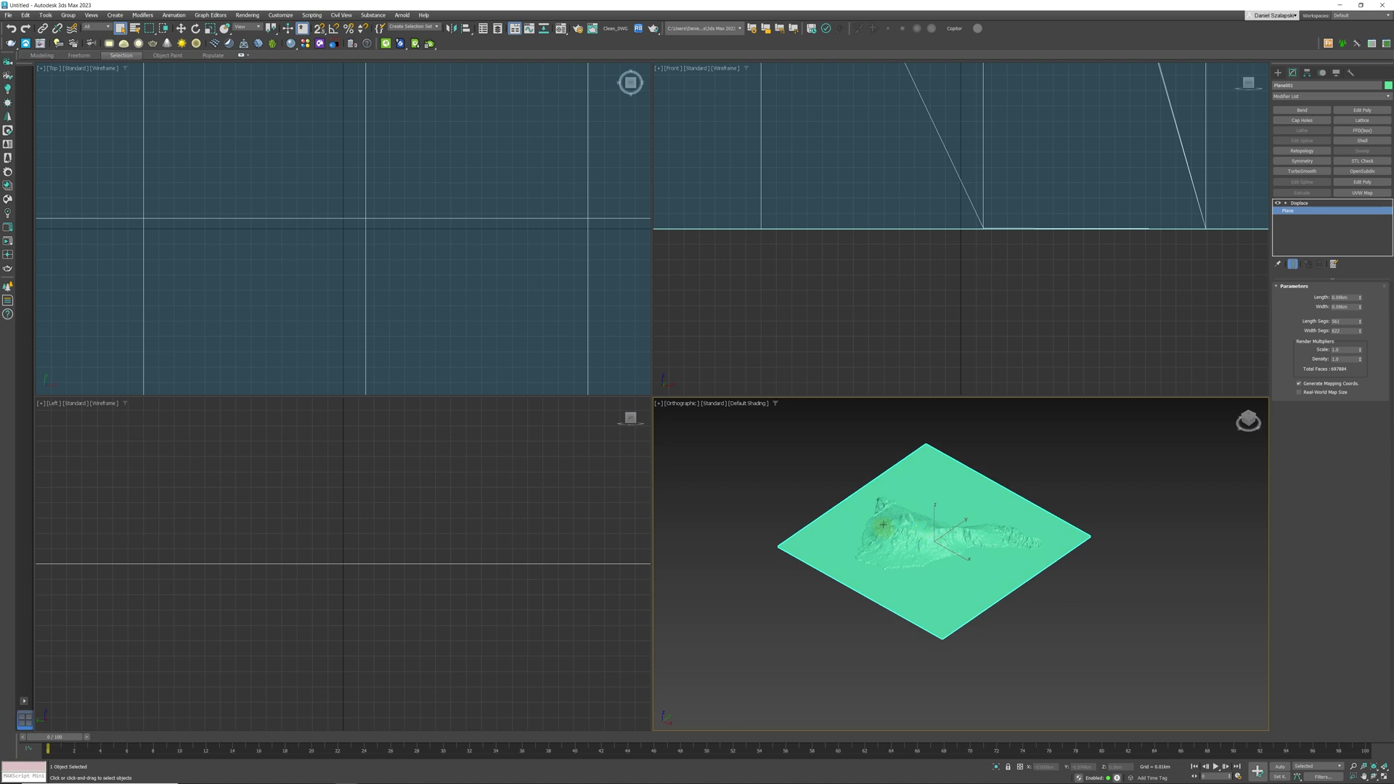
middle_drag(913, 530, 937, 538)
scroll(940, 549, up, 2)
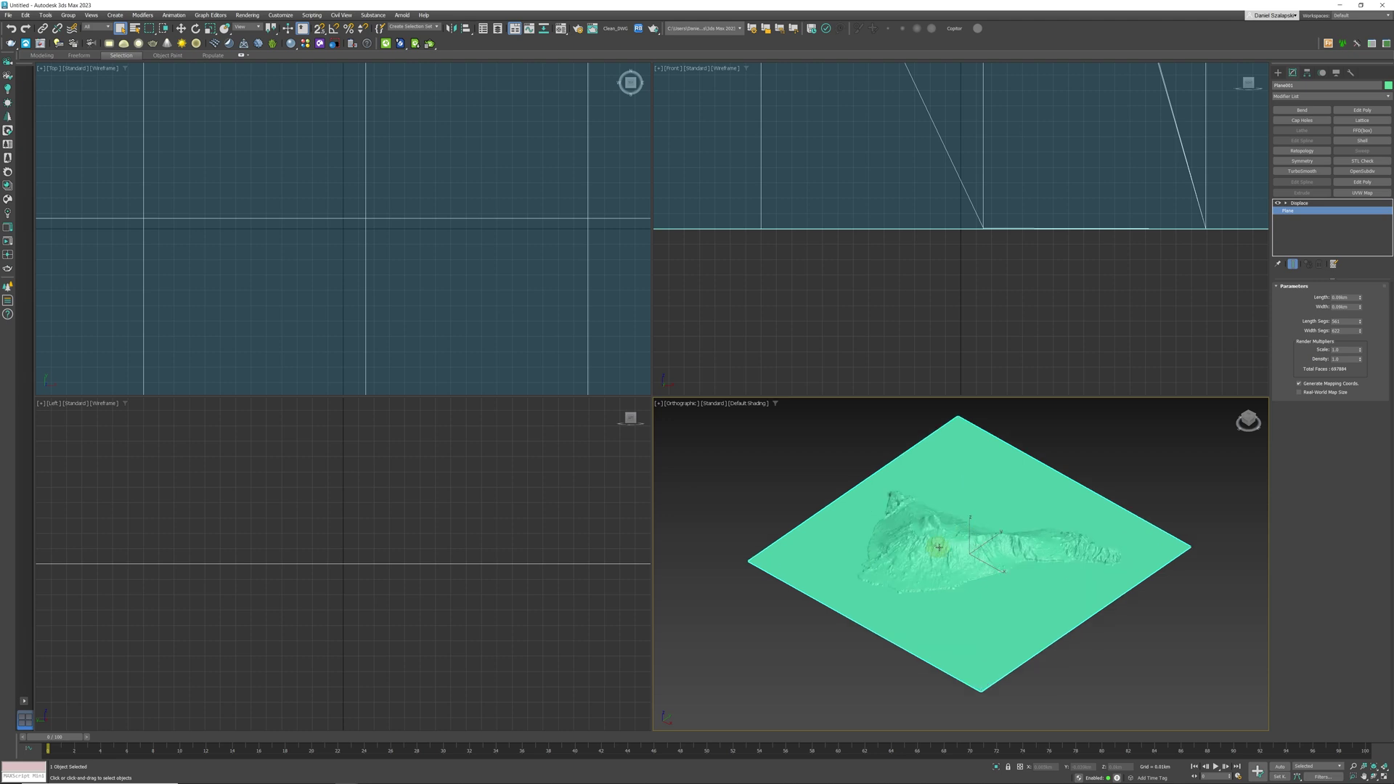
click(855, 465)
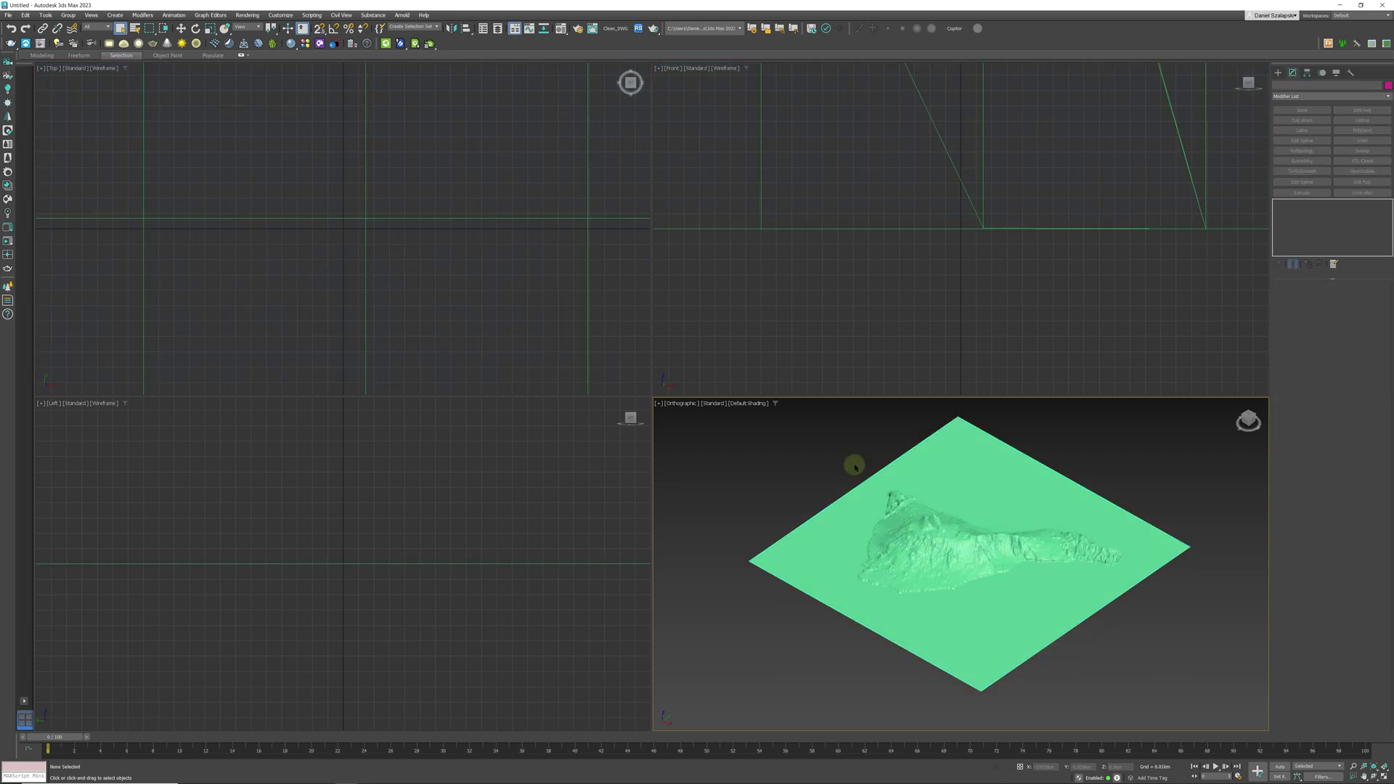
Switch the renderer to V-Ray 5 in Render Setup
key(F10)
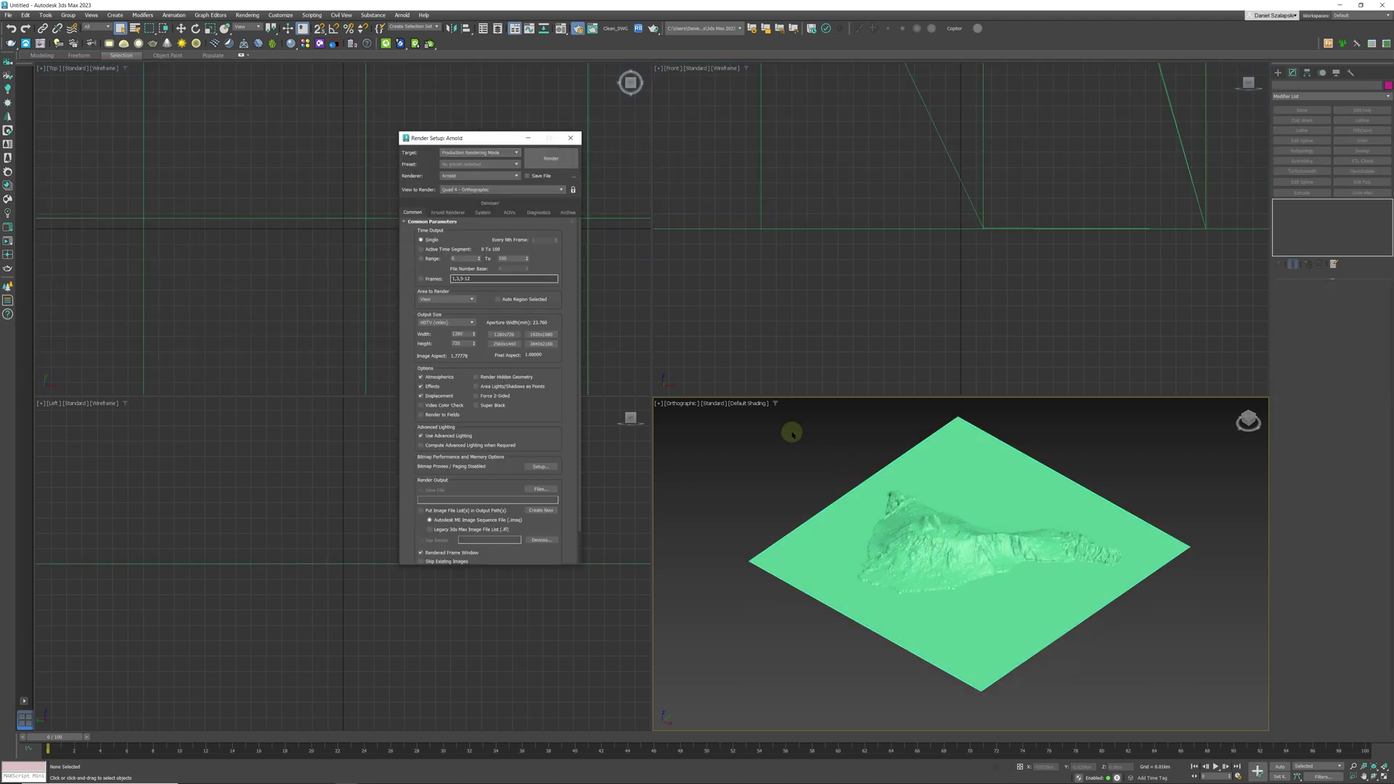
click(504, 178)
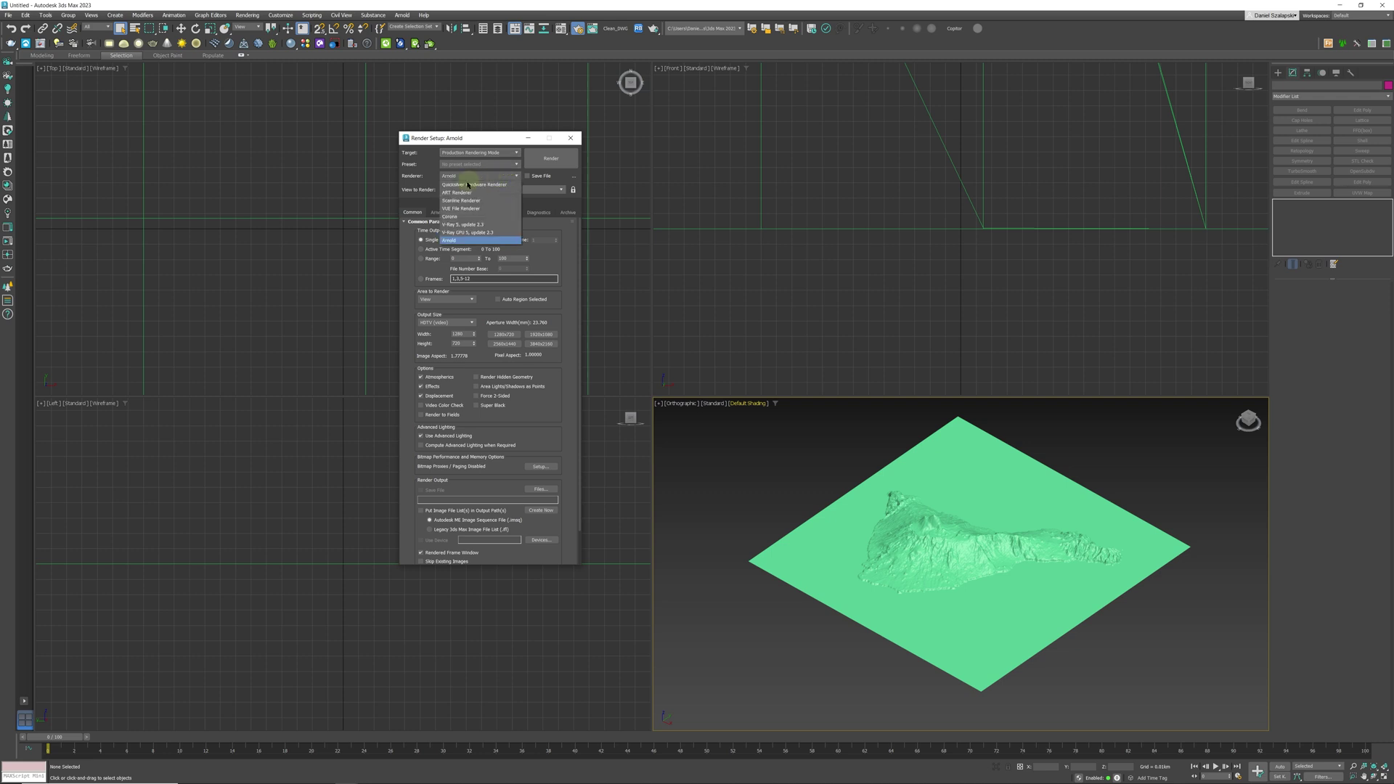
click(473, 227)
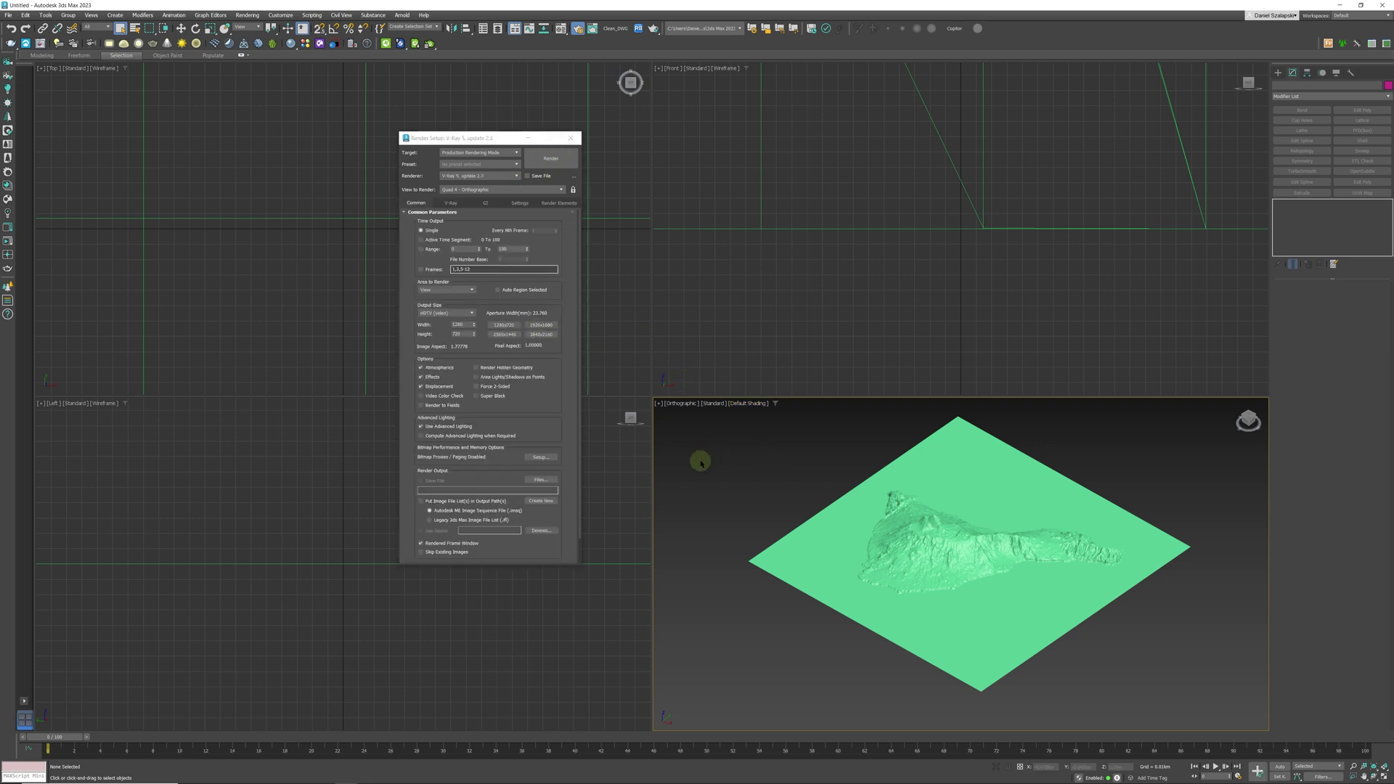
Change the Material Editor's material type to VRayMtl
key(m)
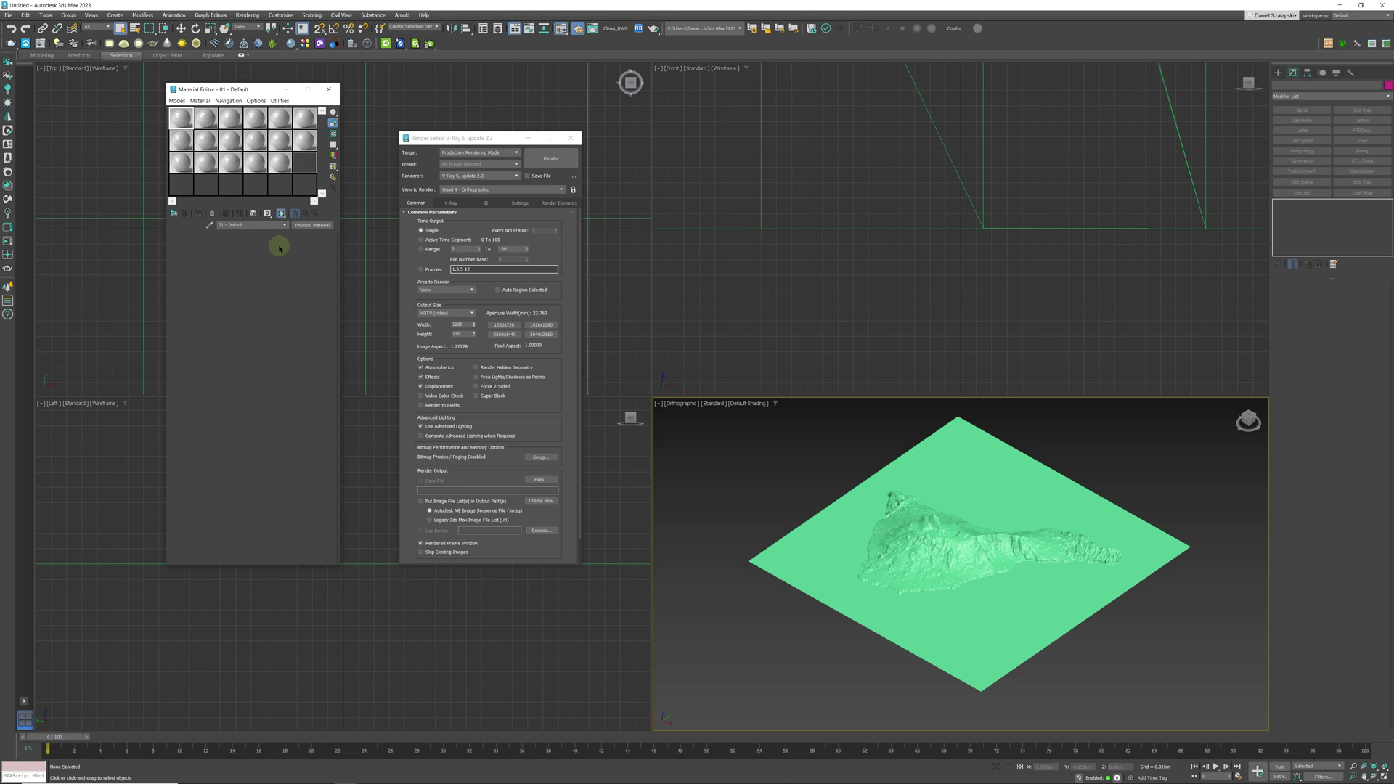
click(312, 227)
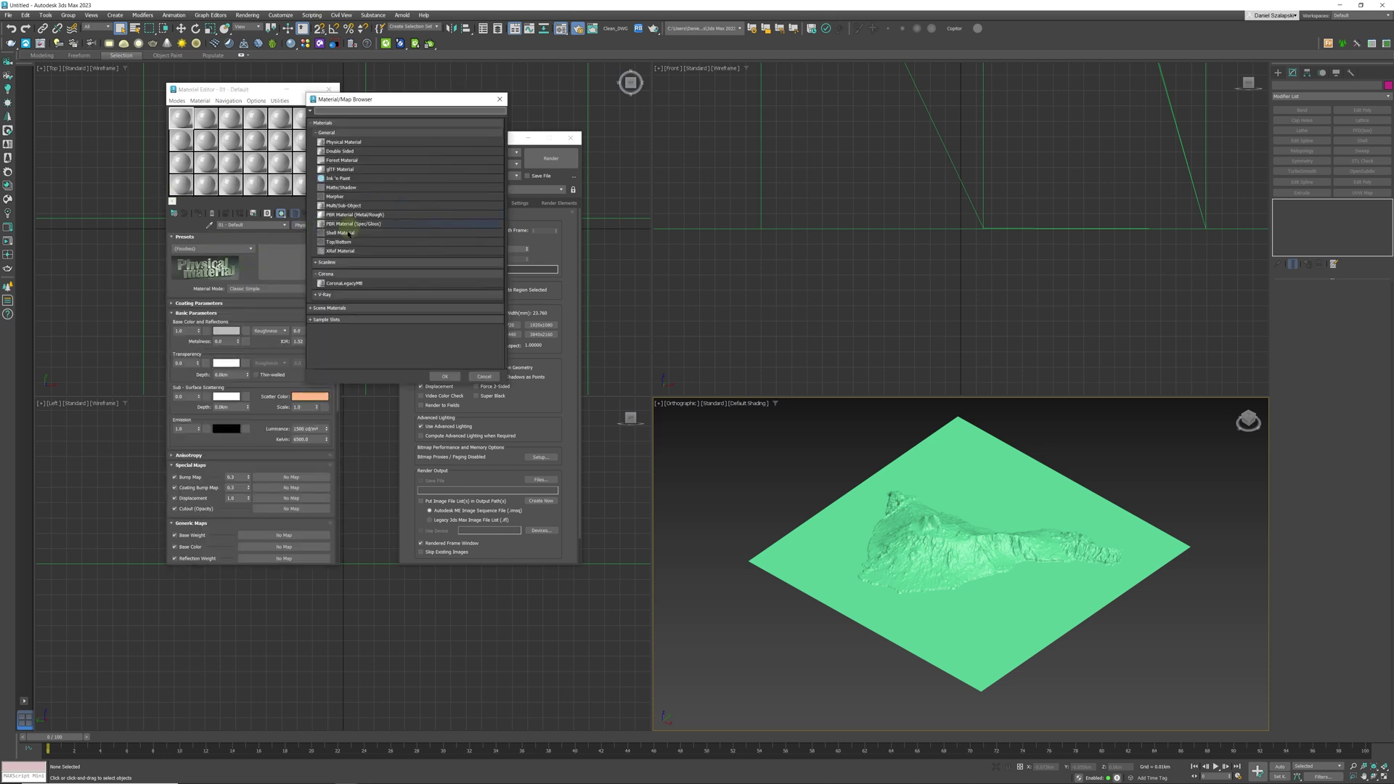
click(348, 295)
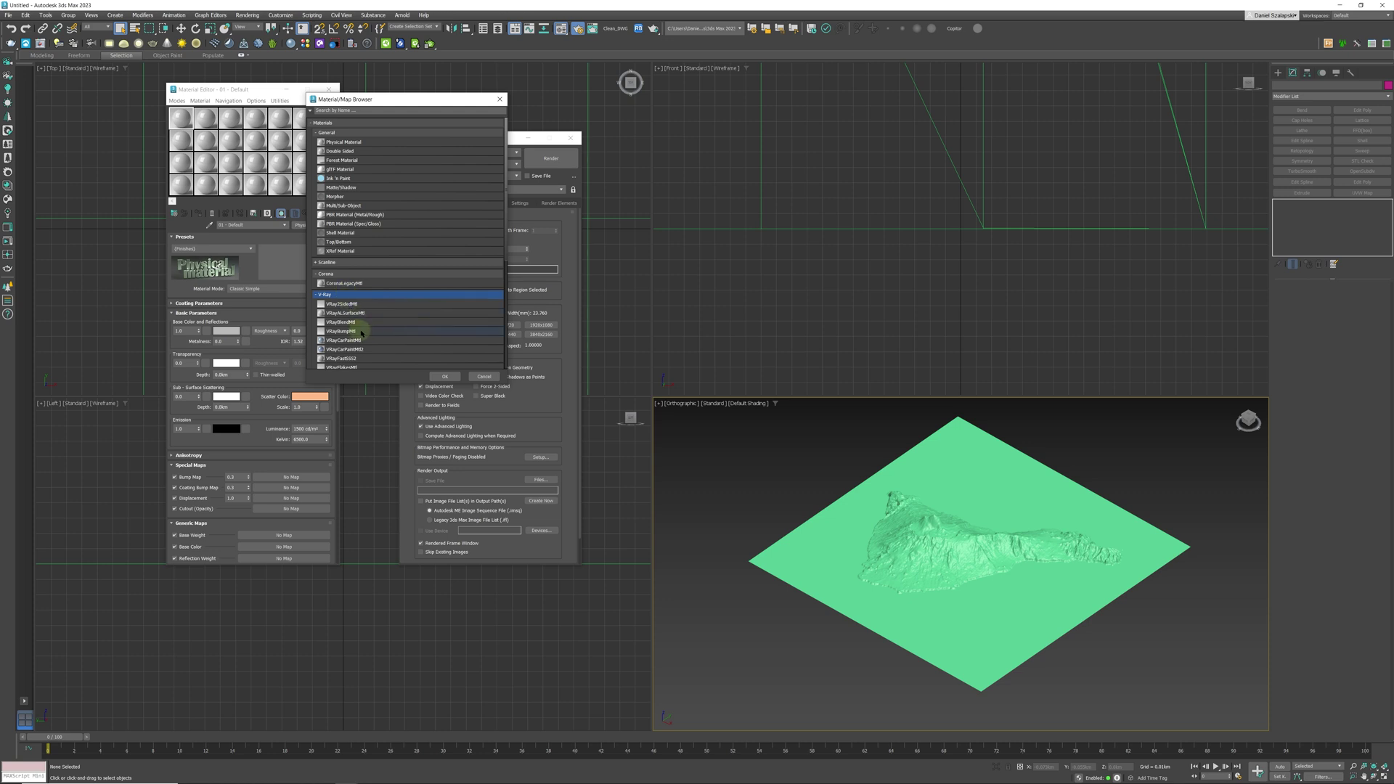
scroll(361, 332, down, 4)
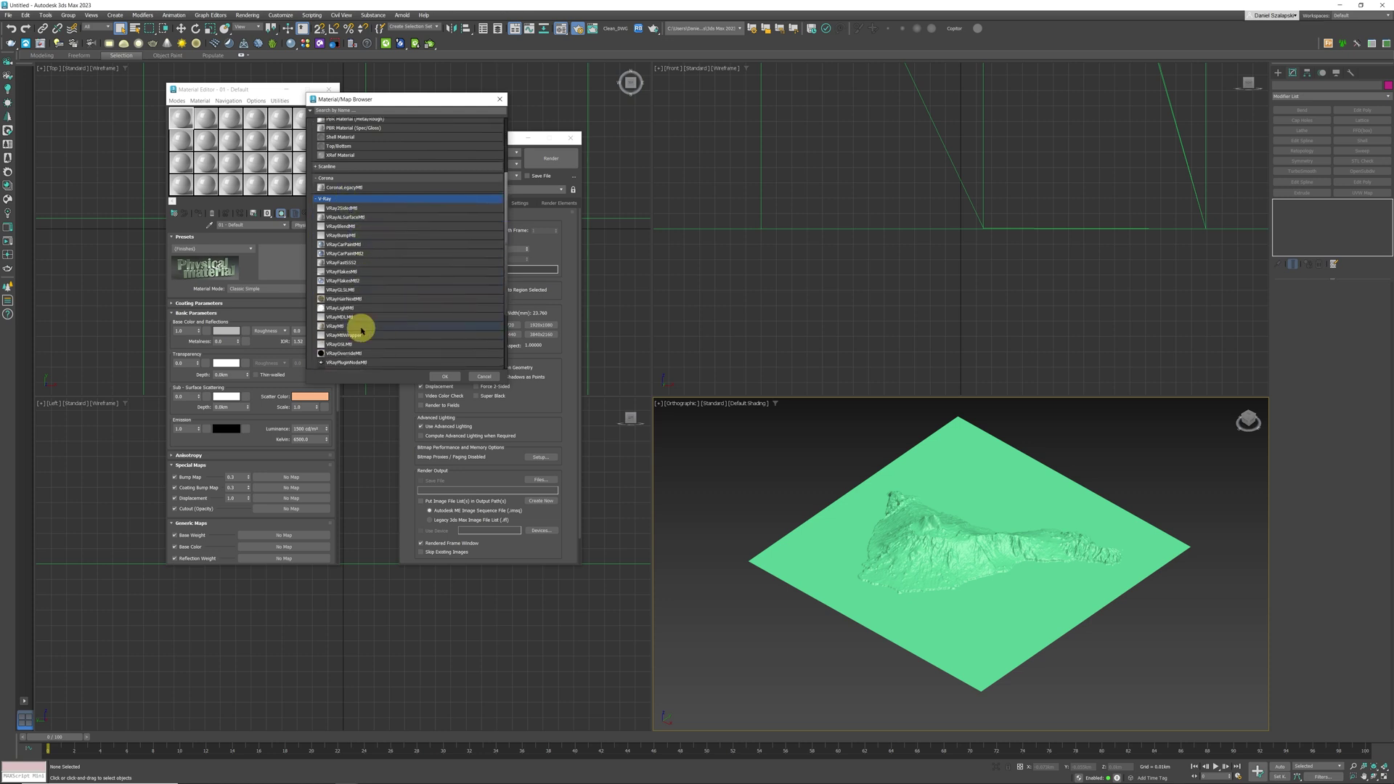
click(361, 327)
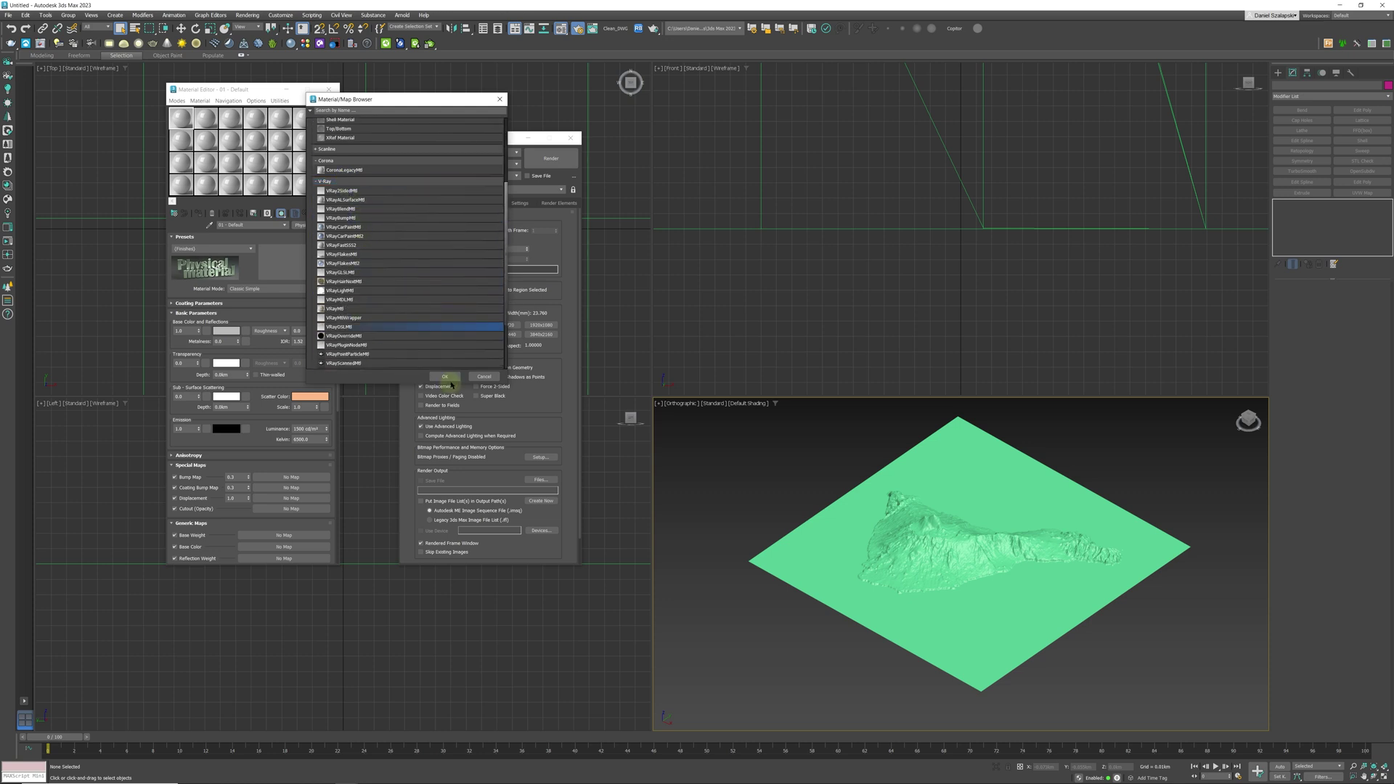
click(348, 310)
click(444, 376)
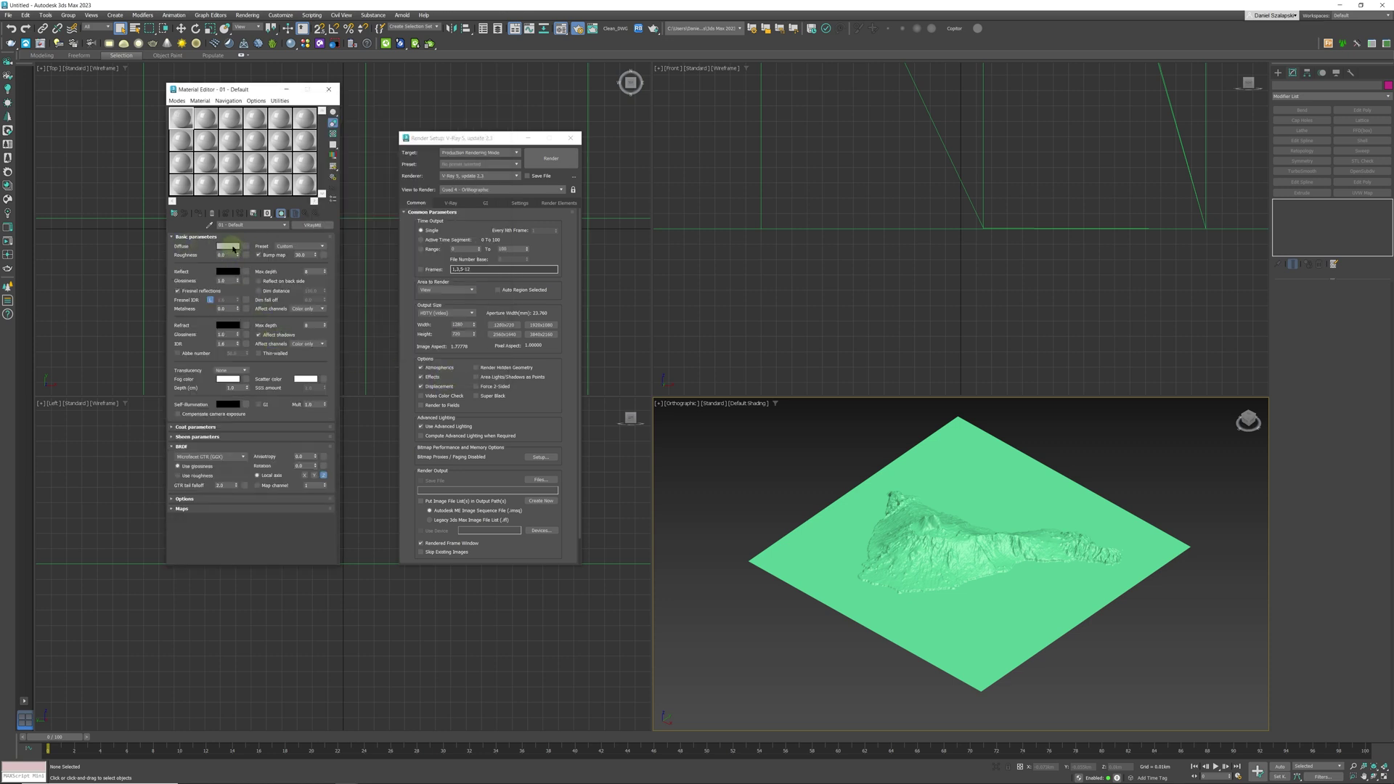
Assign a Bitmap map to the VRayMtl's diffuse colour
click(244, 247)
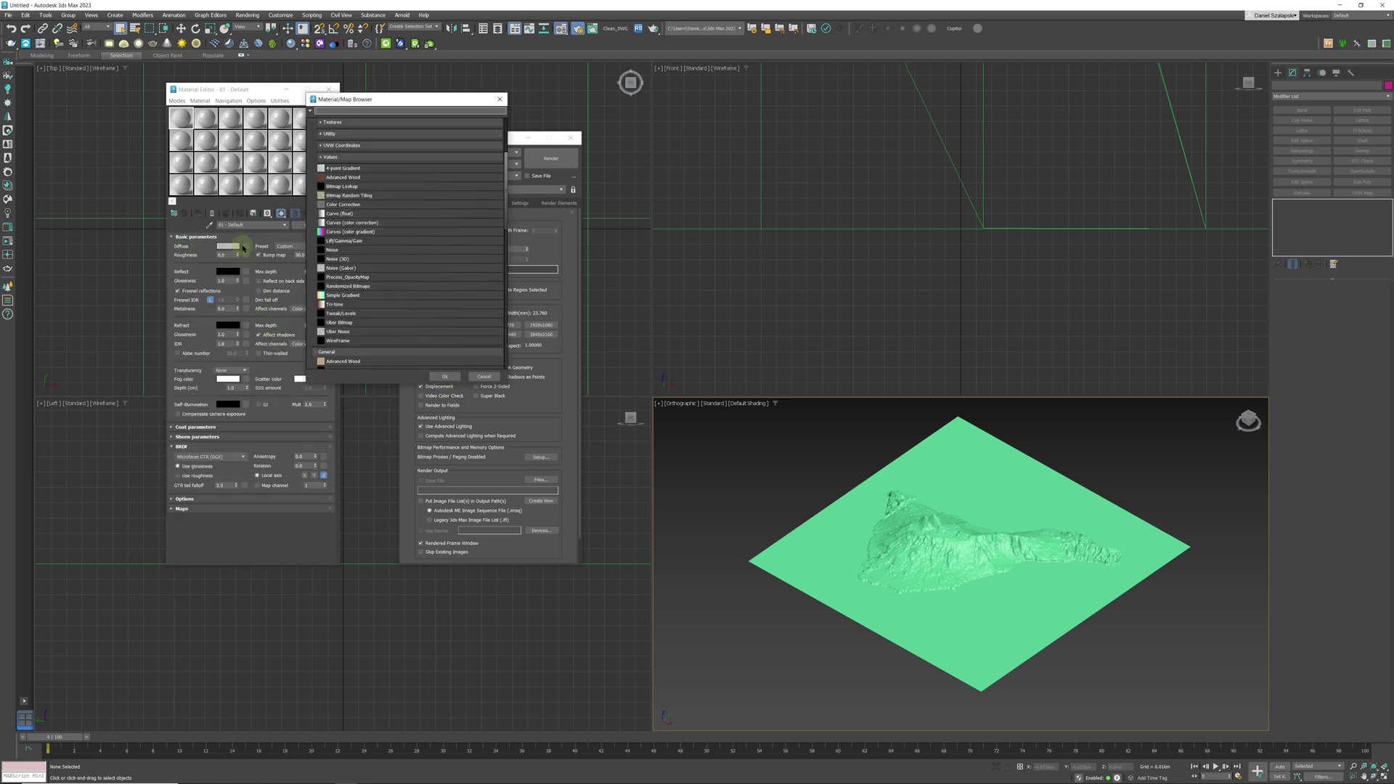
scroll(356, 292, down, 2)
click(357, 311)
click(445, 376)
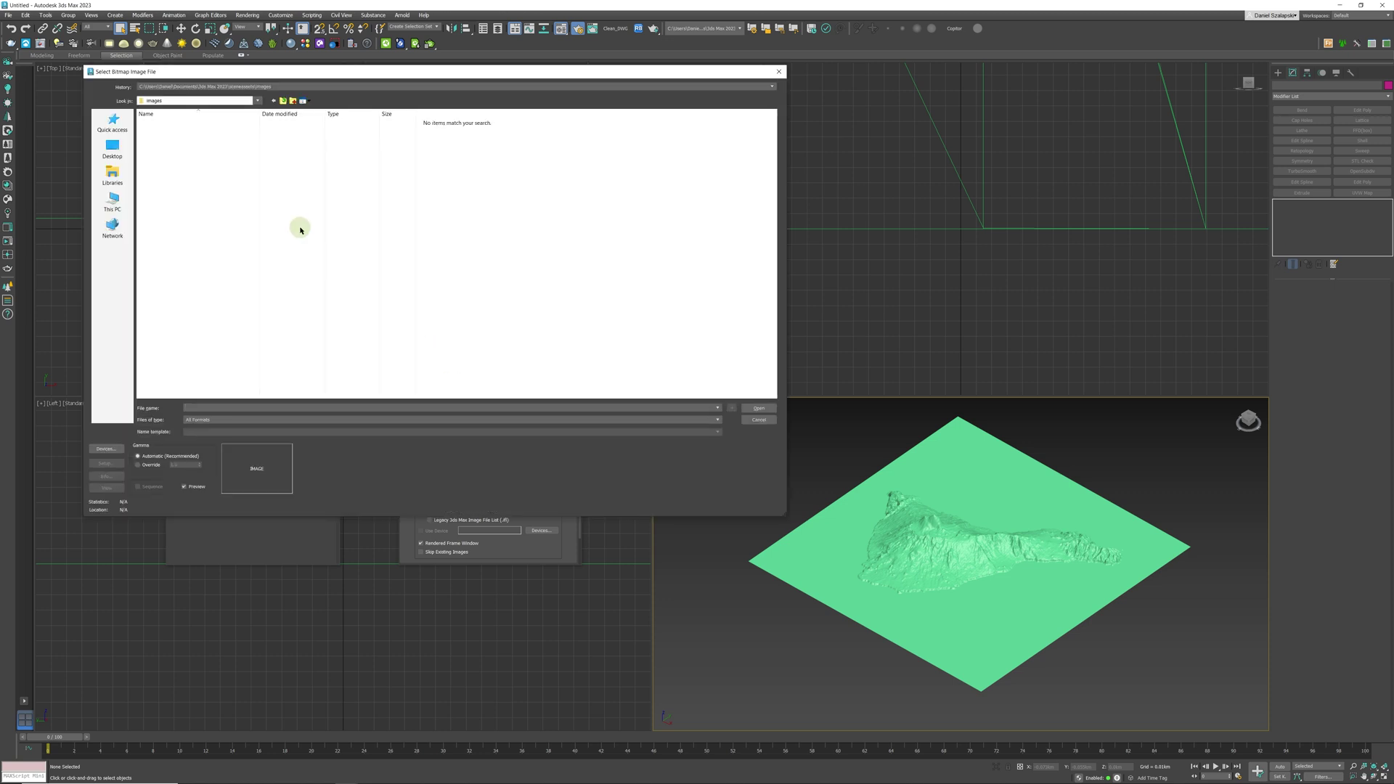
Load the map (2) JPG from Desktop\Map import as the diffuse bitmap
click(245, 87)
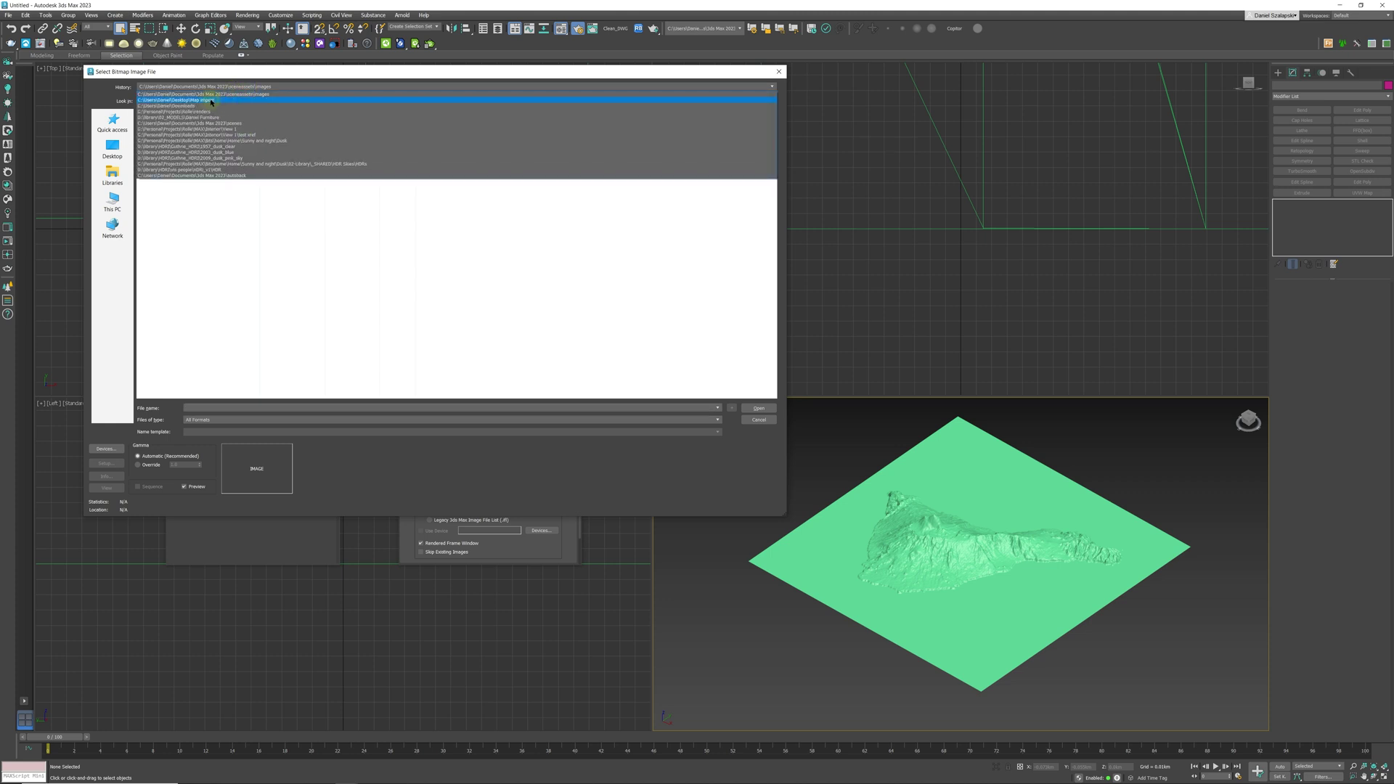
click(200, 100)
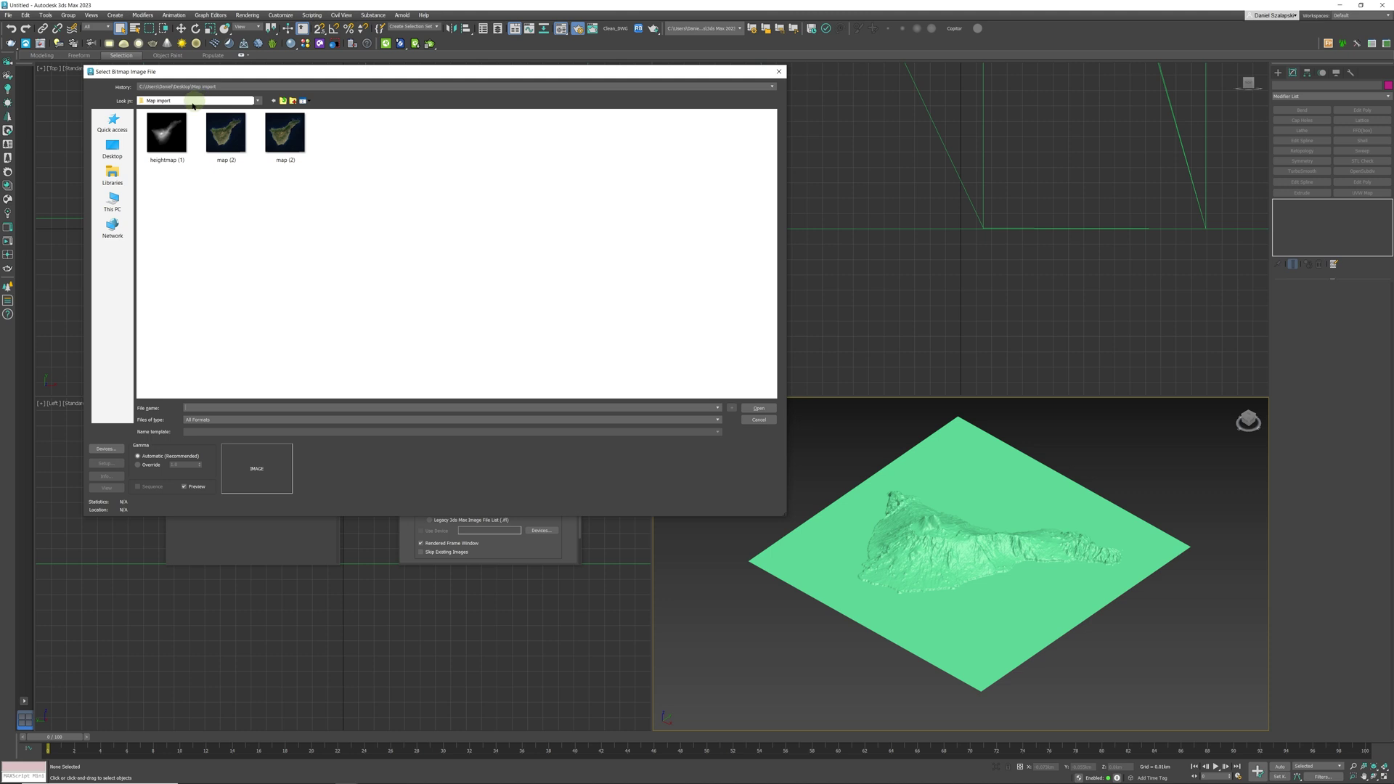
click(291, 148)
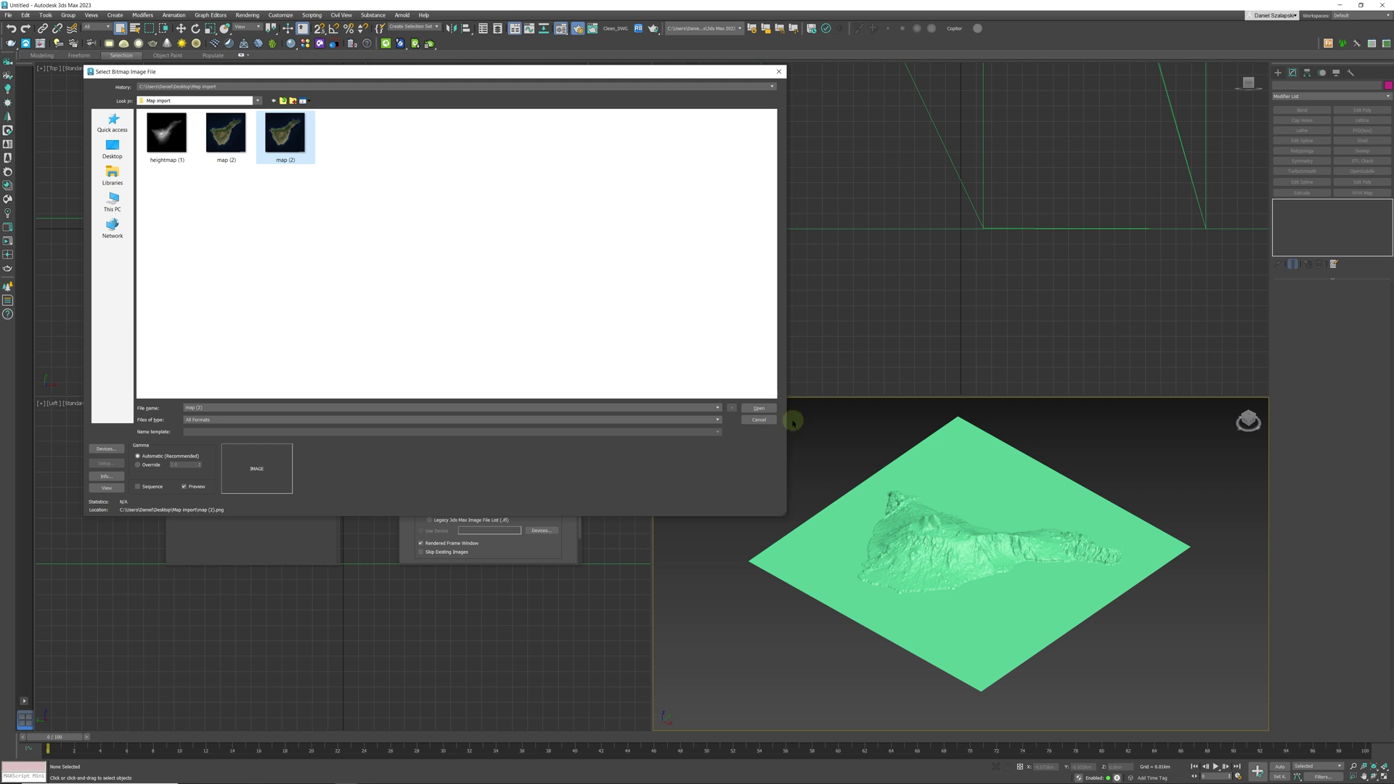
click(759, 409)
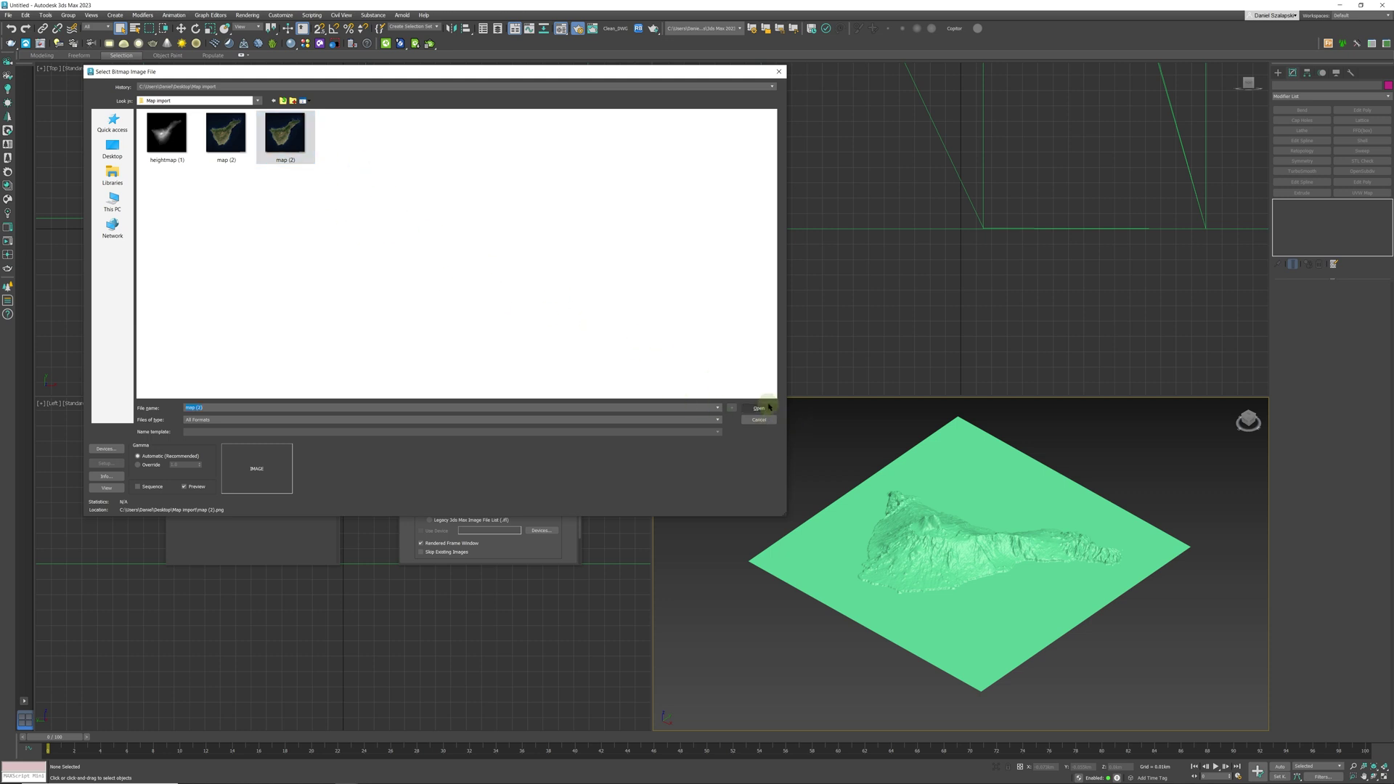
drag(389, 79, 643, 117)
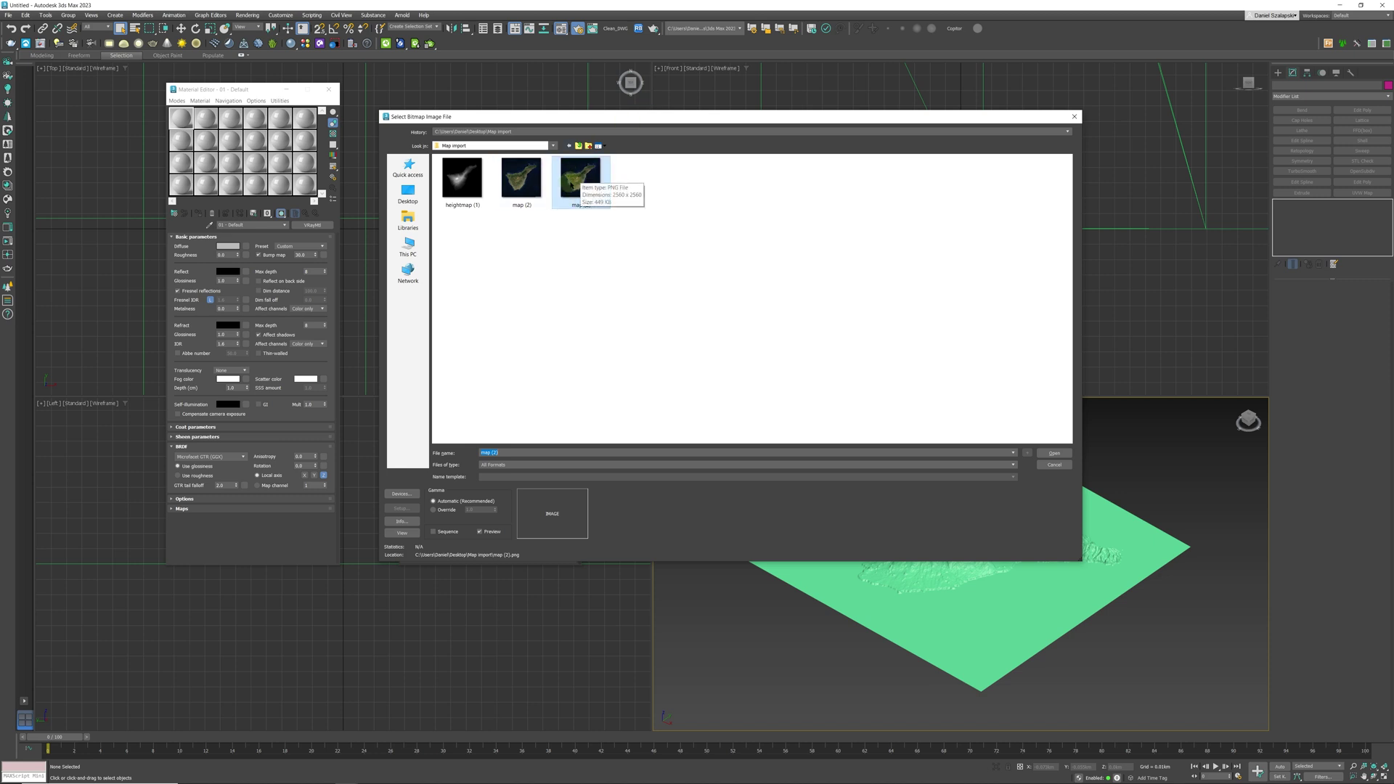
drag(591, 116, 576, 112)
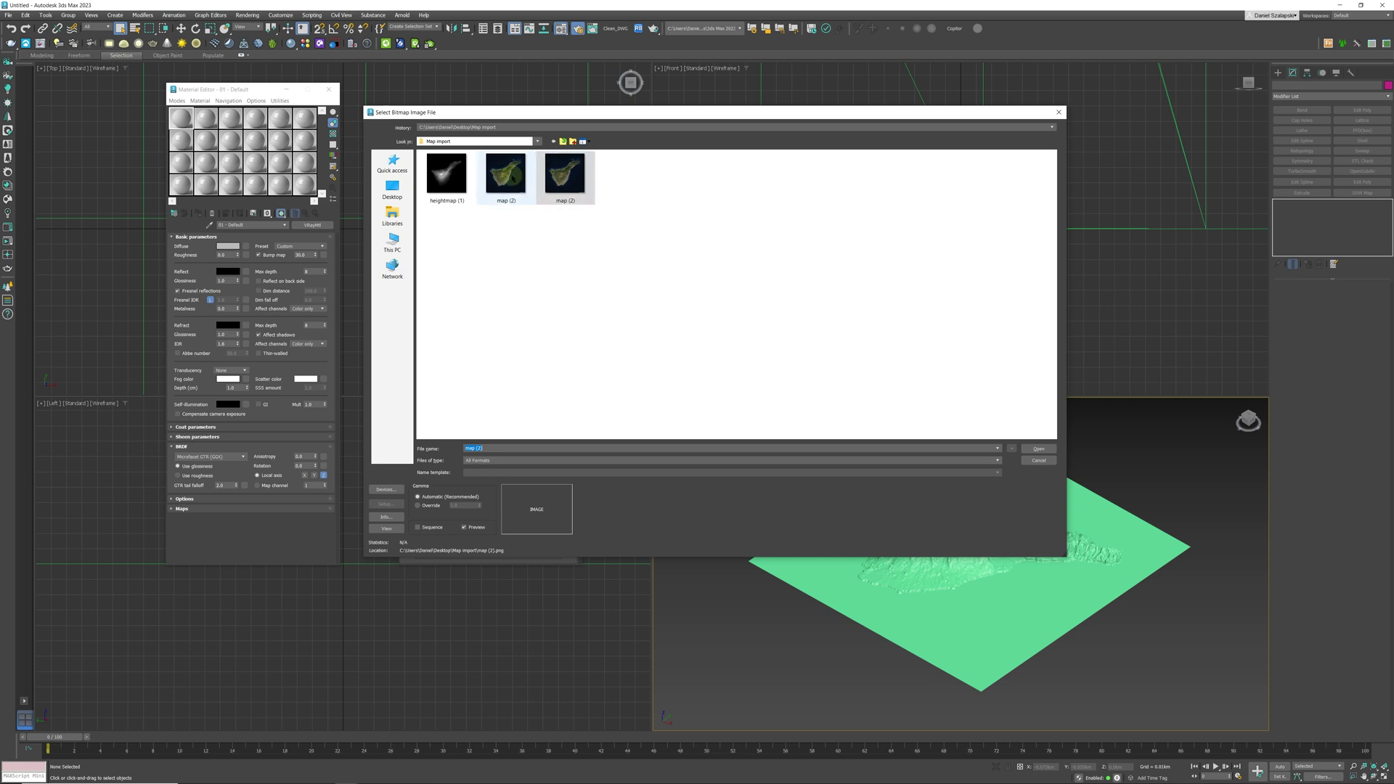
click(506, 174)
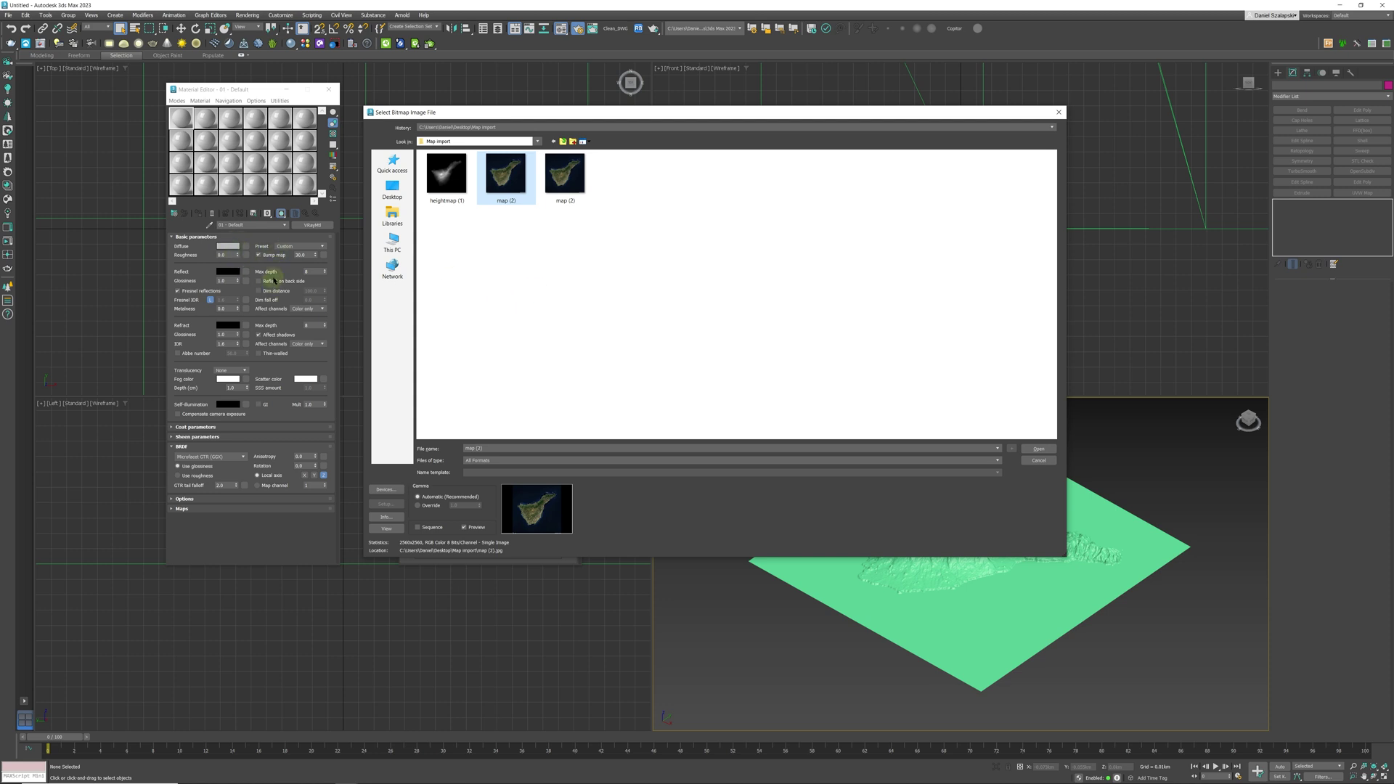
click(1038, 451)
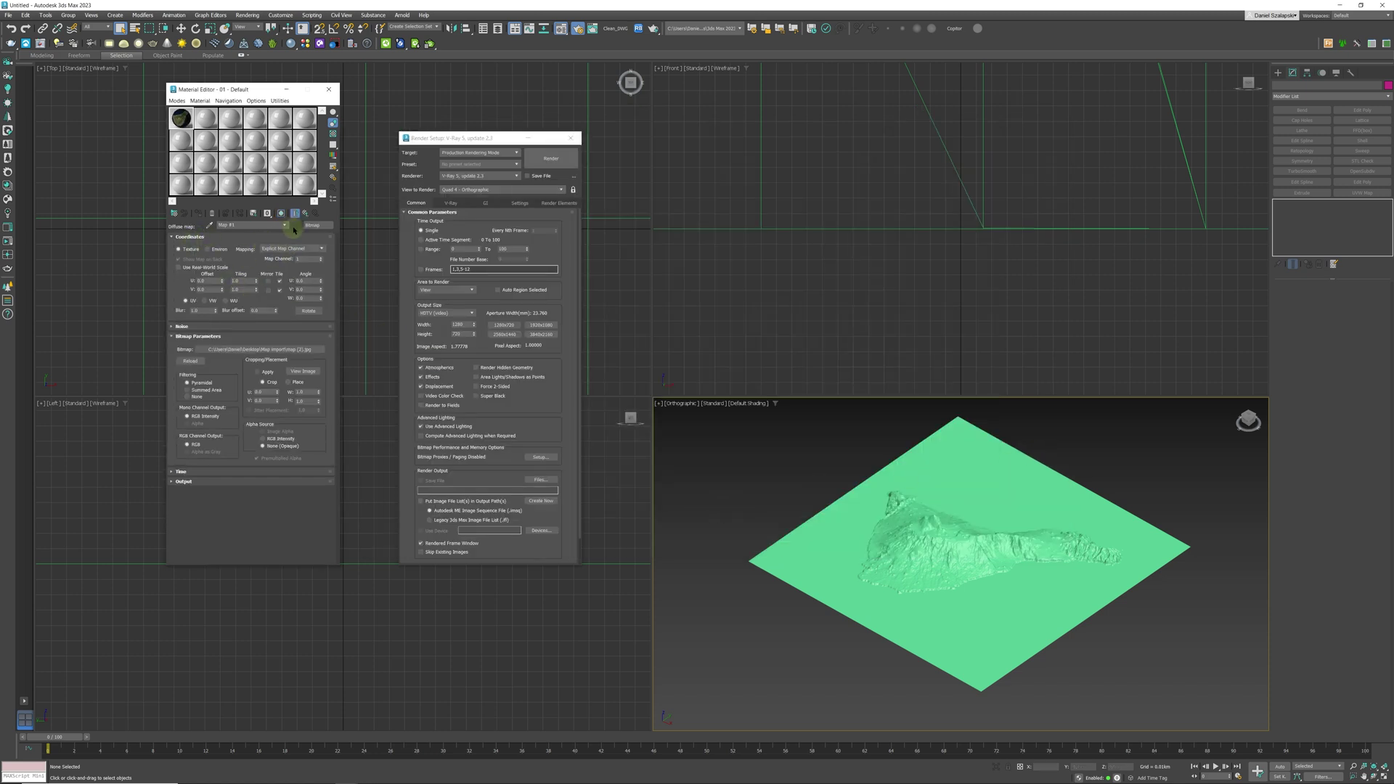
Assign the VRayMtl satellite material to the terrain plane
click(908, 479)
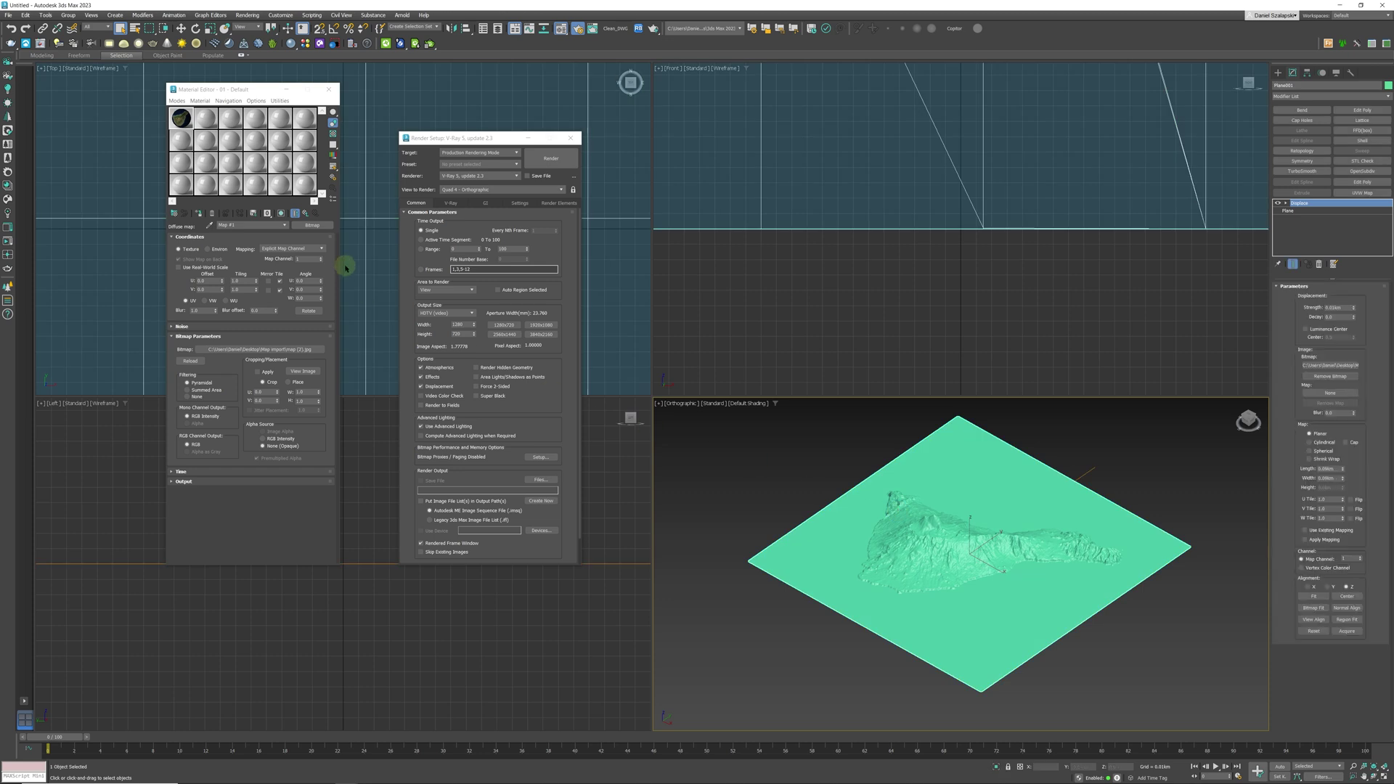
click(306, 214)
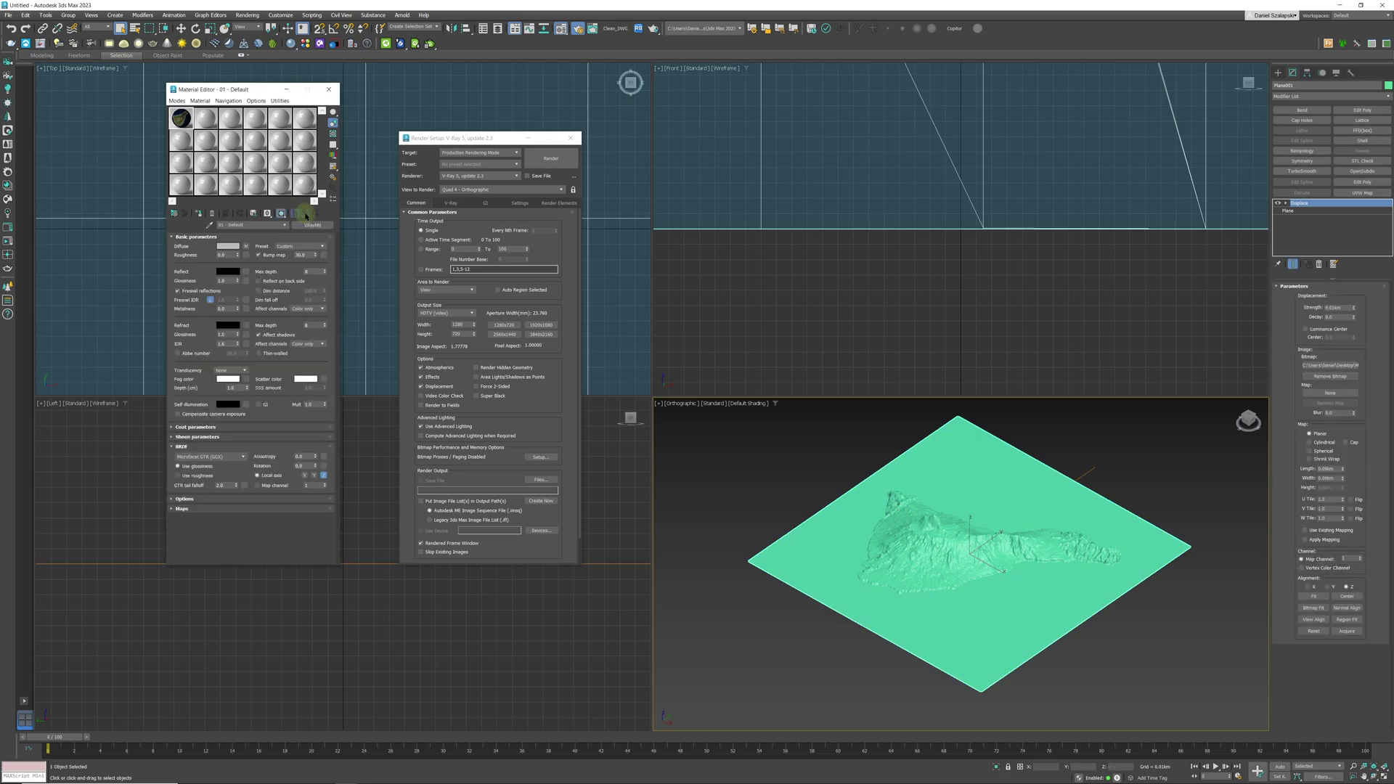
click(200, 214)
click(836, 457)
Reselect the island plane and lower its Displace strength to 0.006km
click(965, 535)
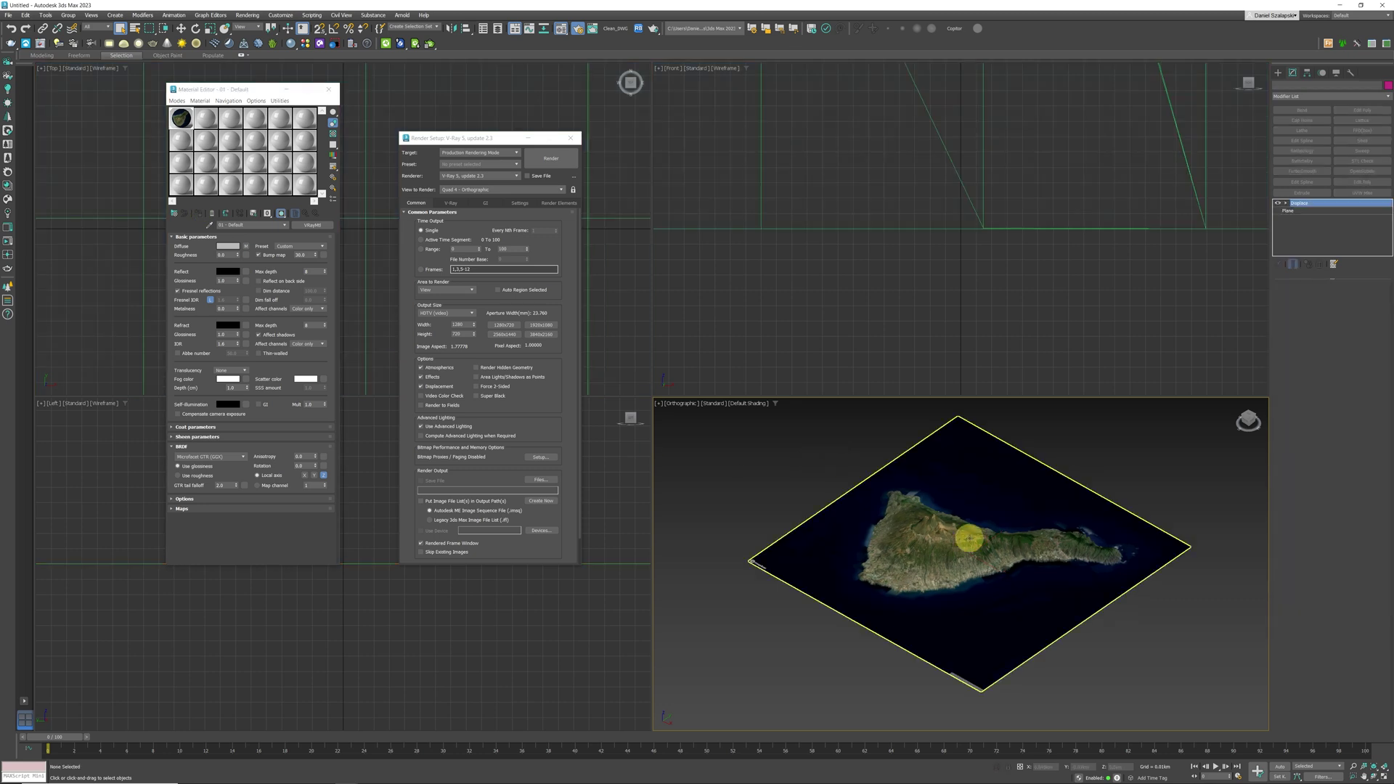
alt+middle_drag(964, 535, 1220, 510)
click(934, 439)
scroll(1067, 568, up, 3)
click(962, 584)
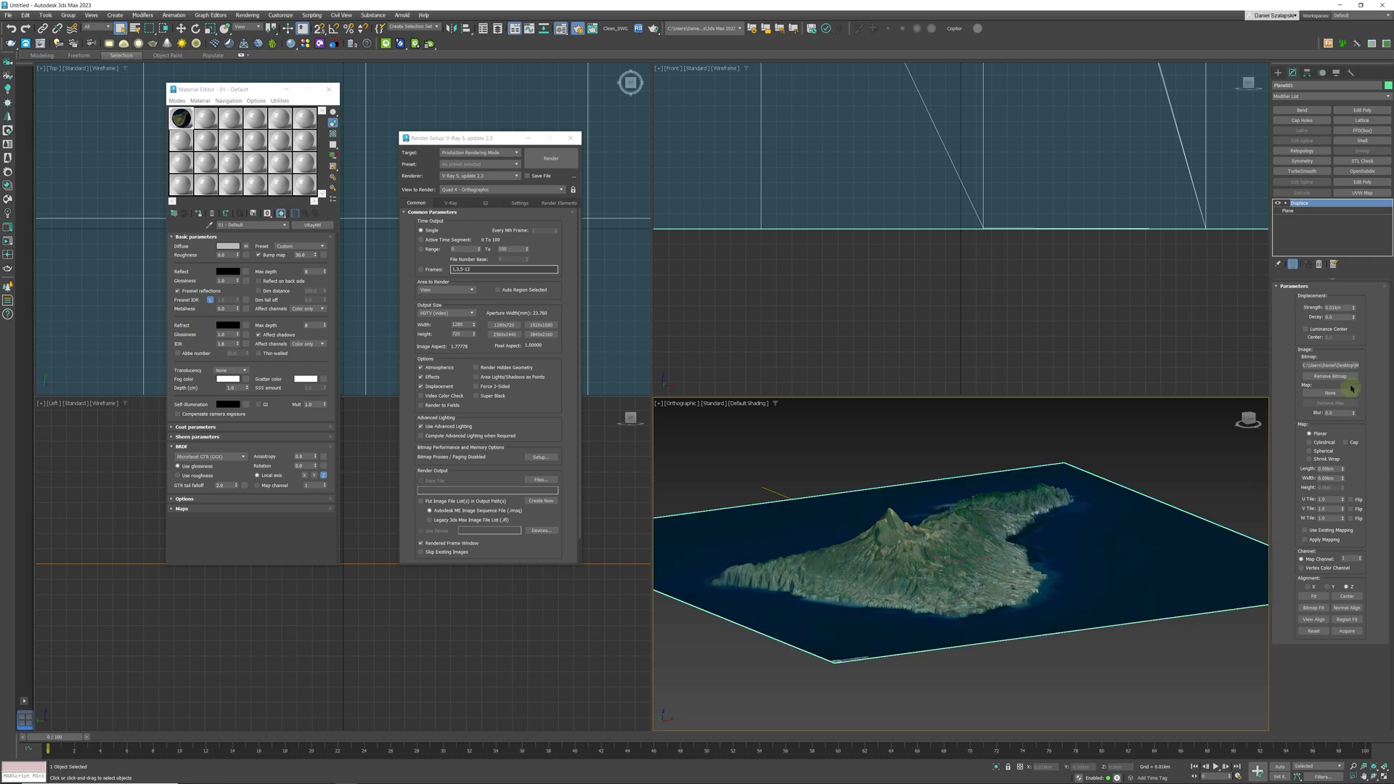
drag(1355, 308, 1353, 323)
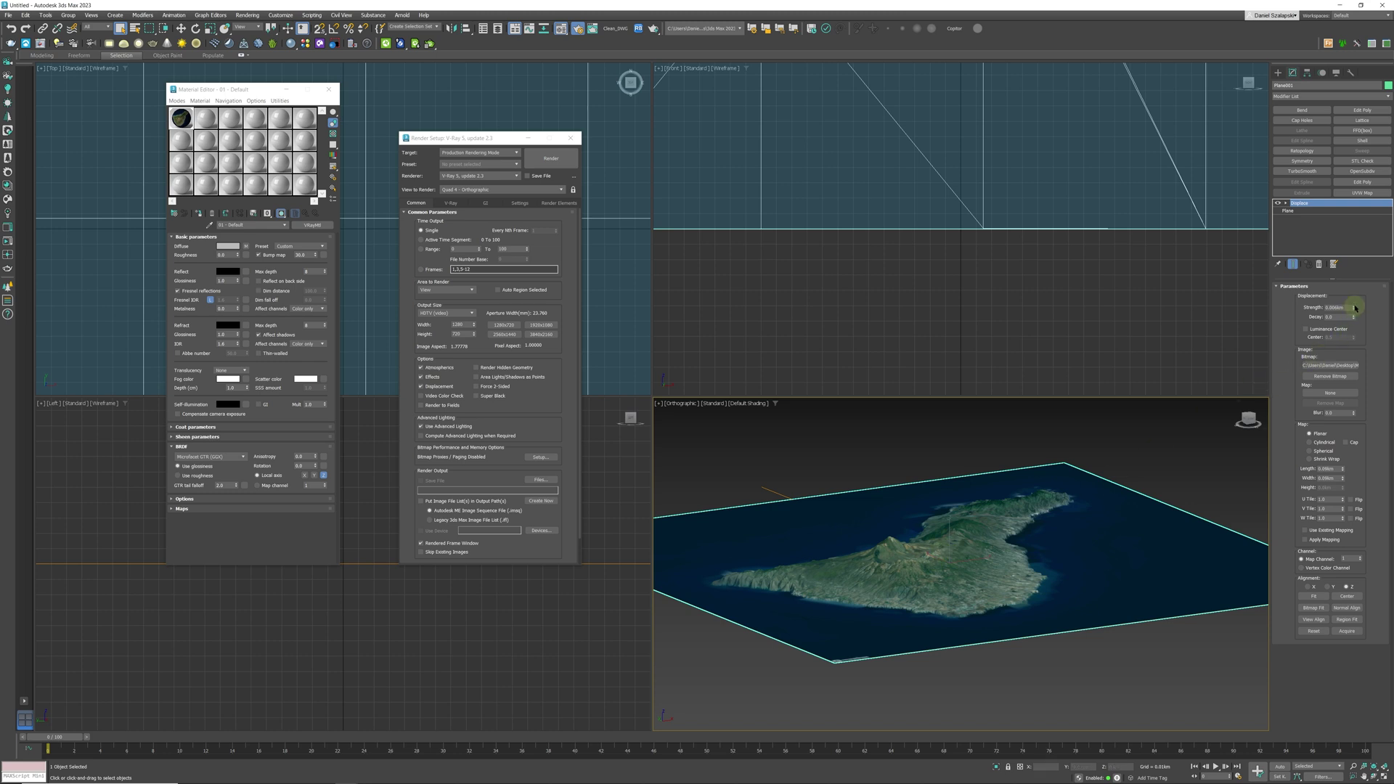
Set the Displace strength to 0.004km and inspect the flattened island from several angles
drag(1354, 311, 1352, 323)
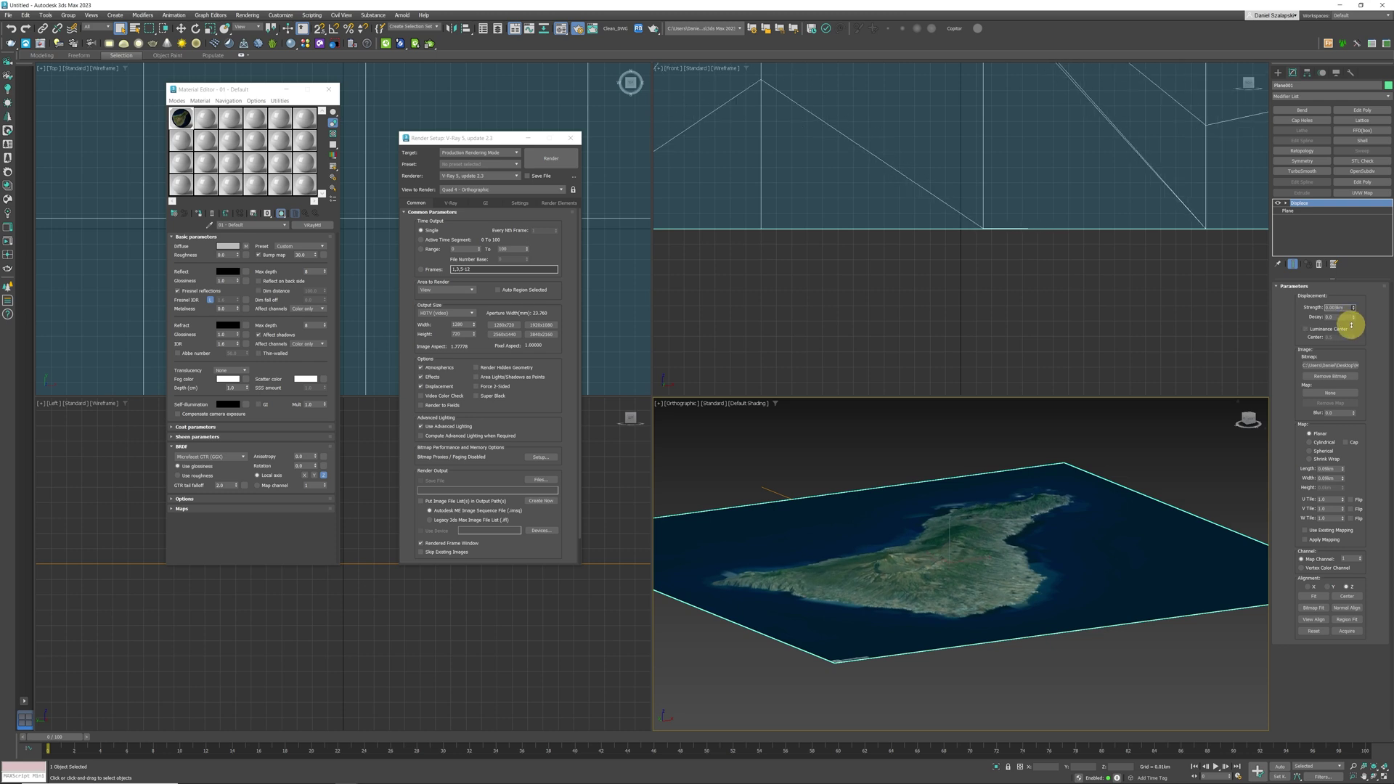
mouse_move(1076, 503)
alt+middle_down()
mouse_move(1137, 514)
mouse_move(1072, 514)
alt+middle_up()
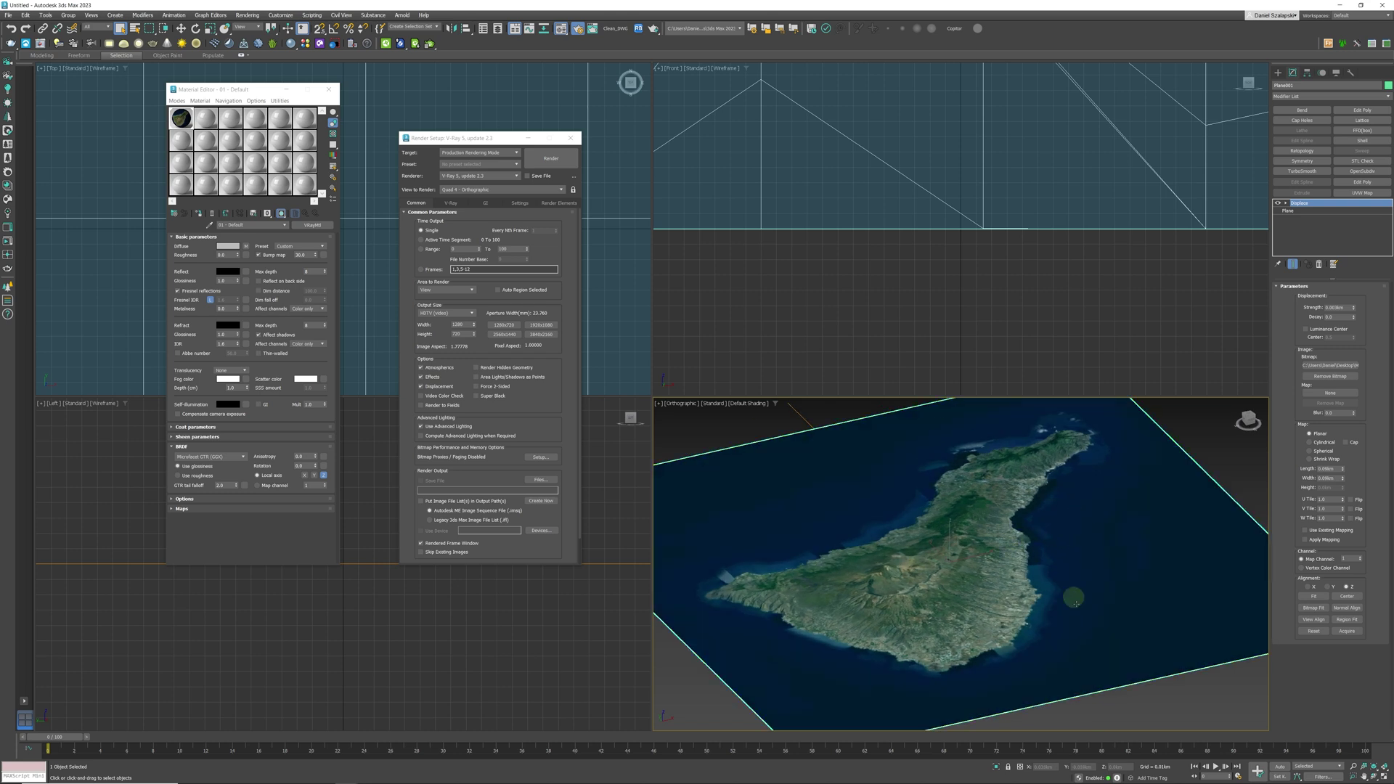
alt+middle_drag(900, 552, 920, 554)
scroll(957, 600, up, 3)
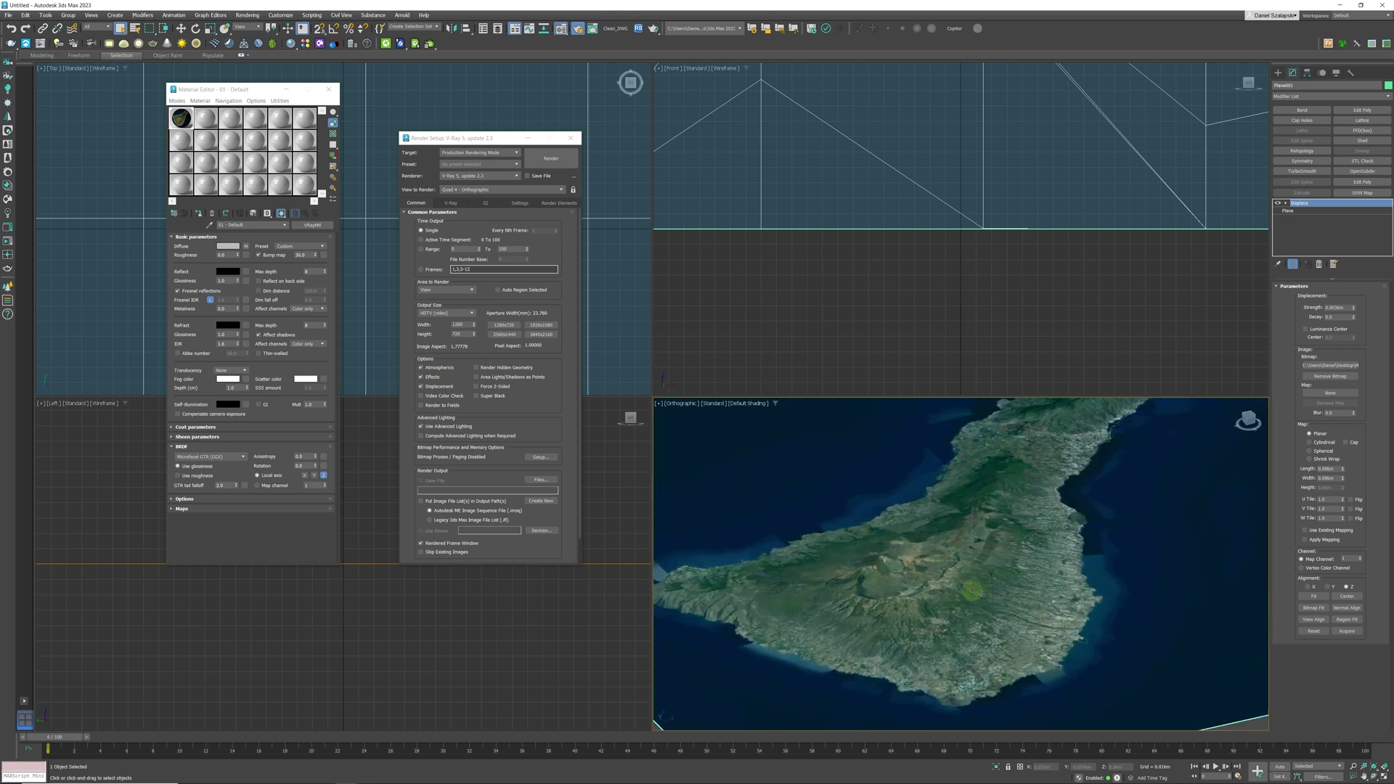
scroll(974, 584, up, 4)
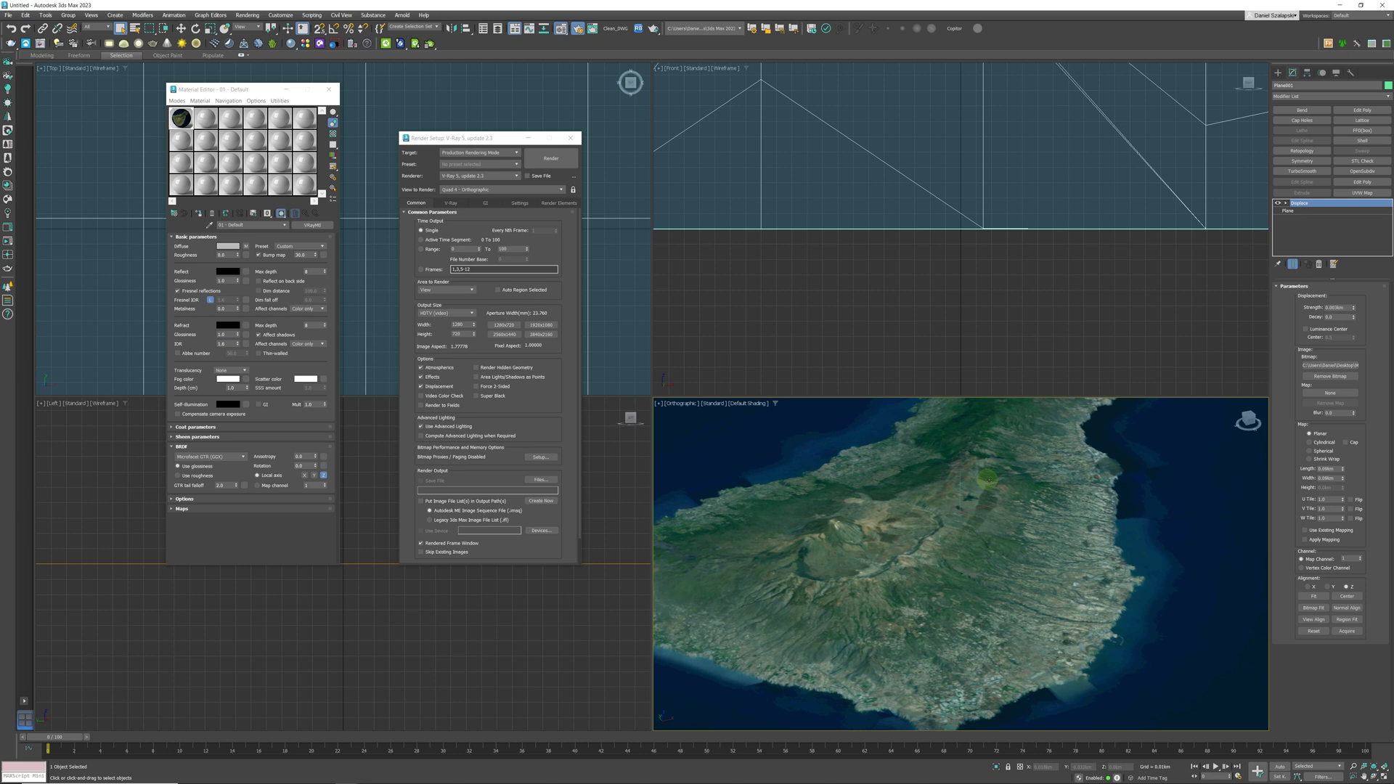
scroll(966, 541, down, 6)
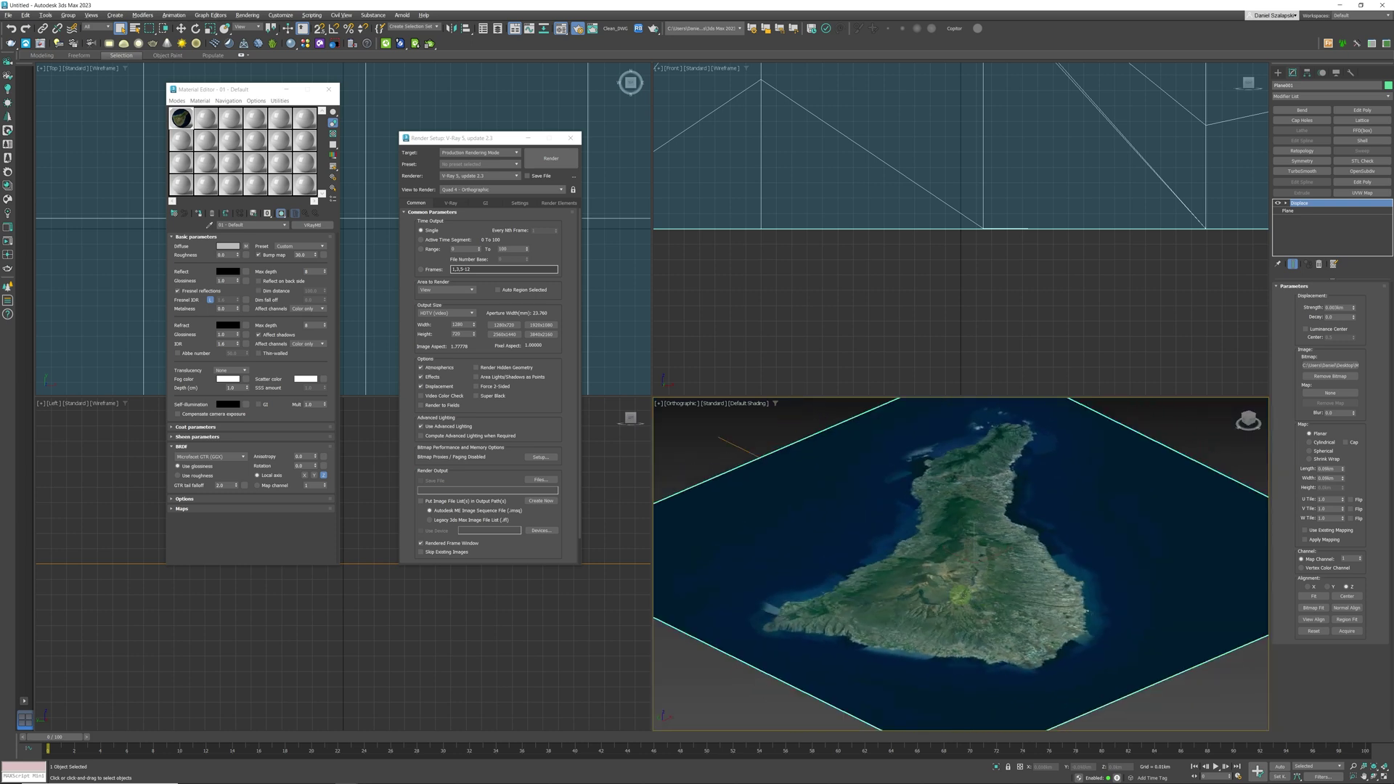
alt+middle_drag(959, 594, 1029, 595)
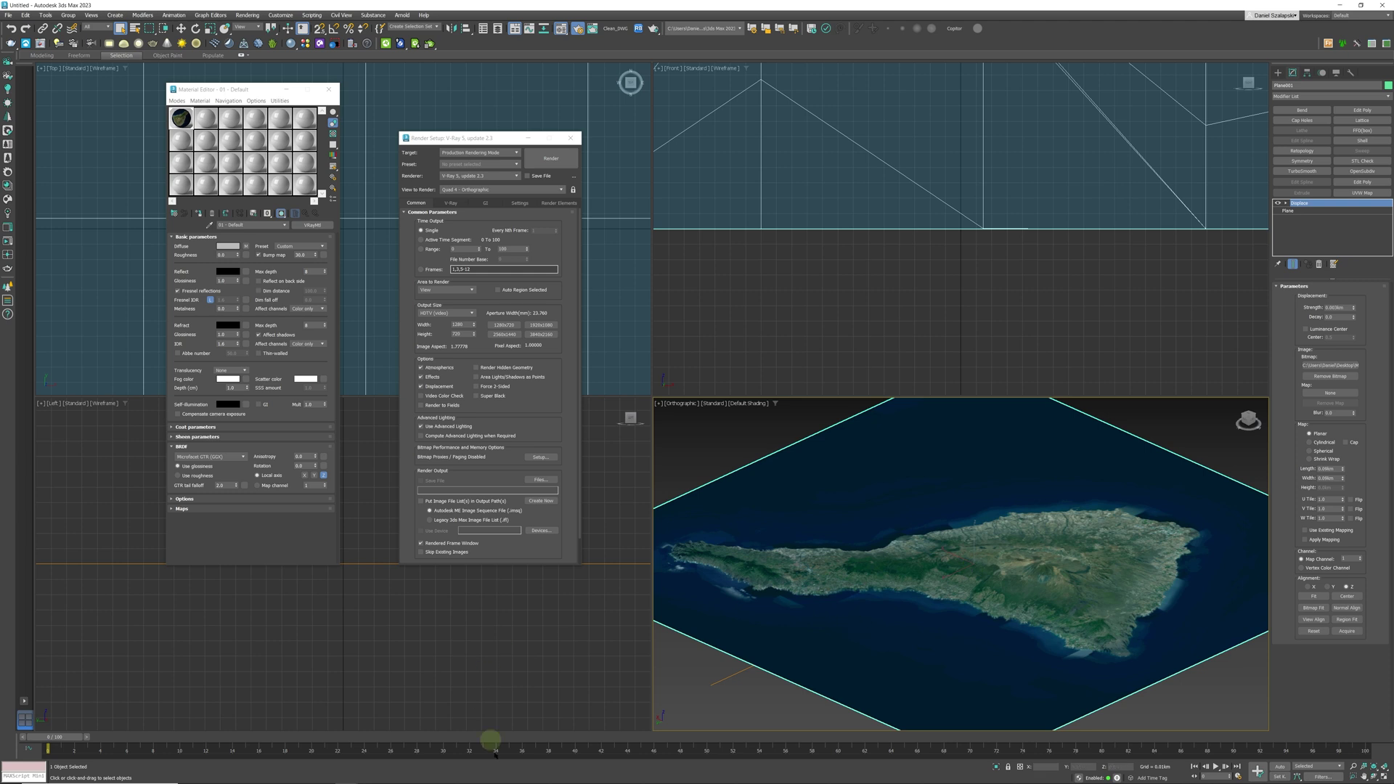
In the camera scene window, select the VRaySun and start a V-Ray IPR render
mouse_move(422, 779)
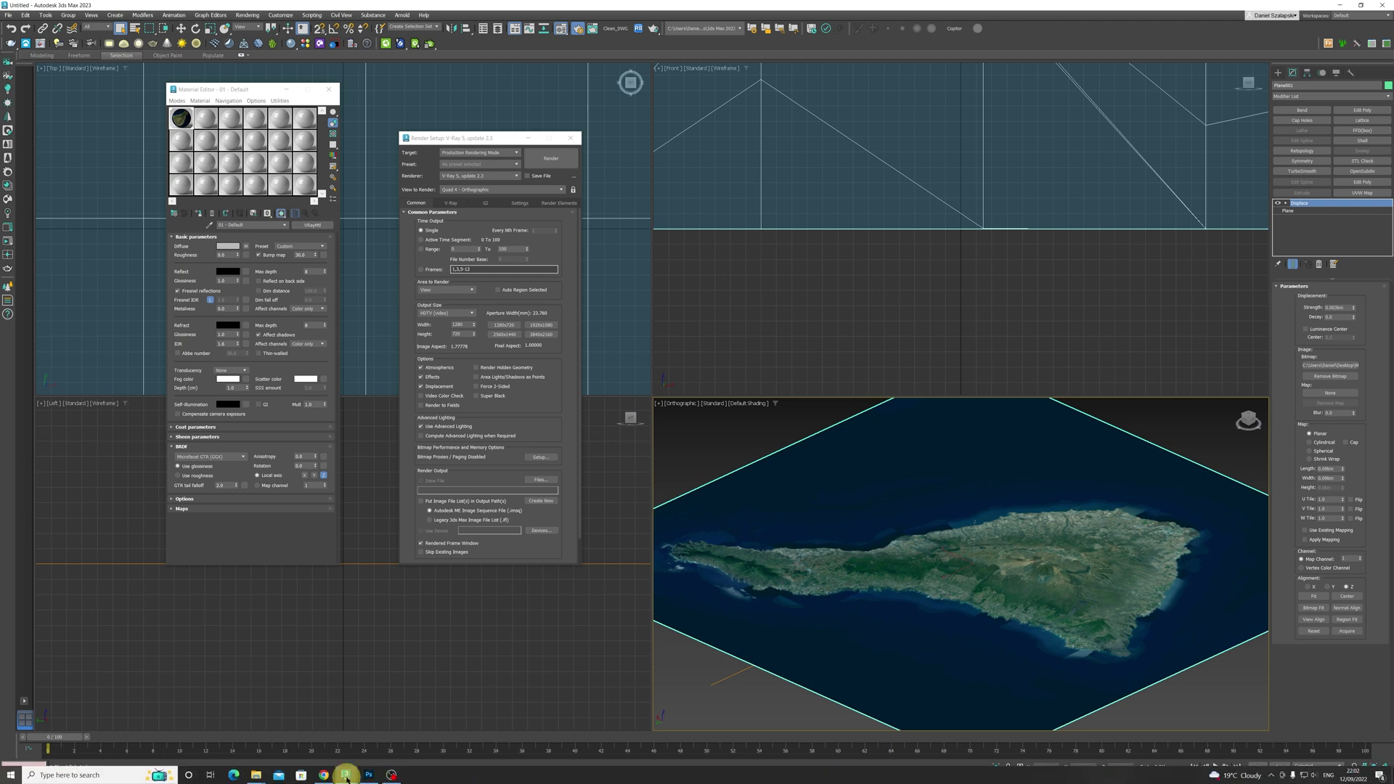
mouse_move(346, 775)
click(320, 748)
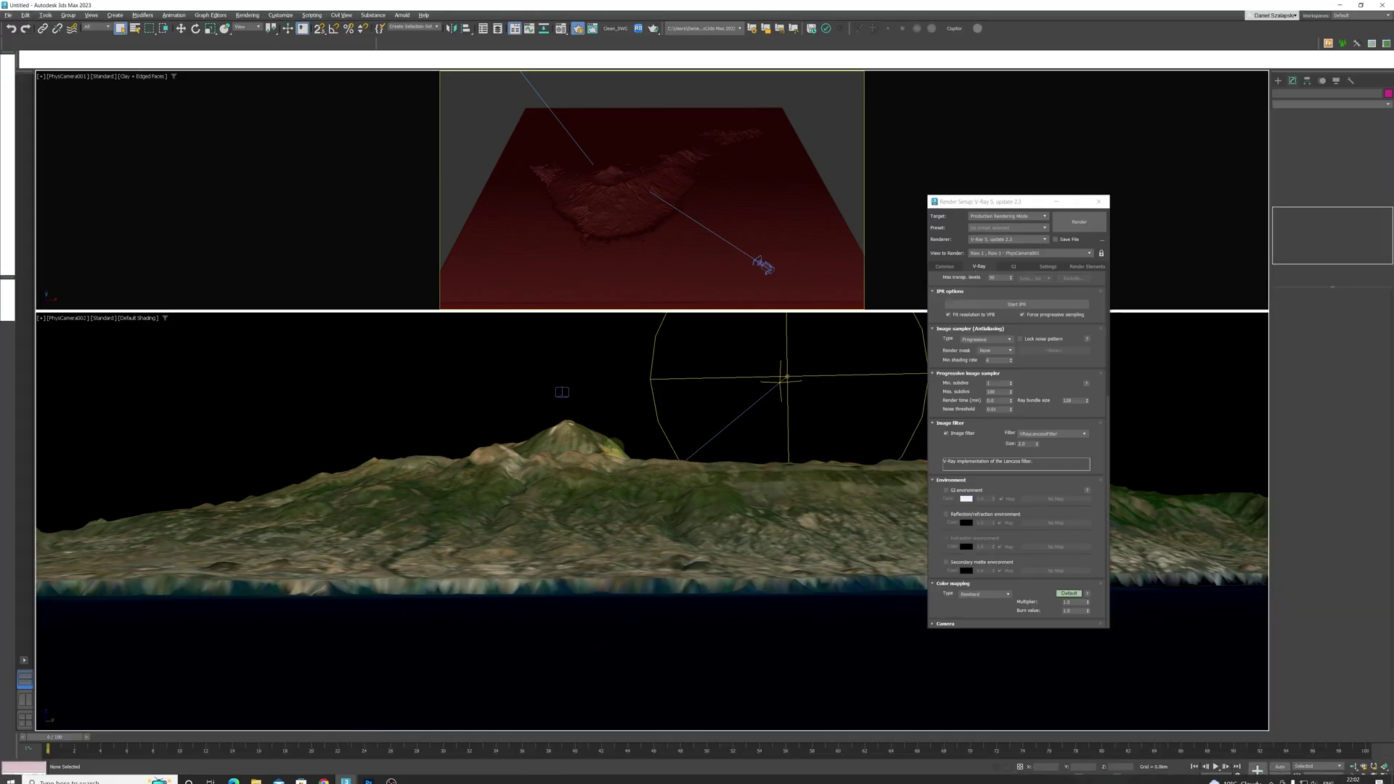
click(788, 379)
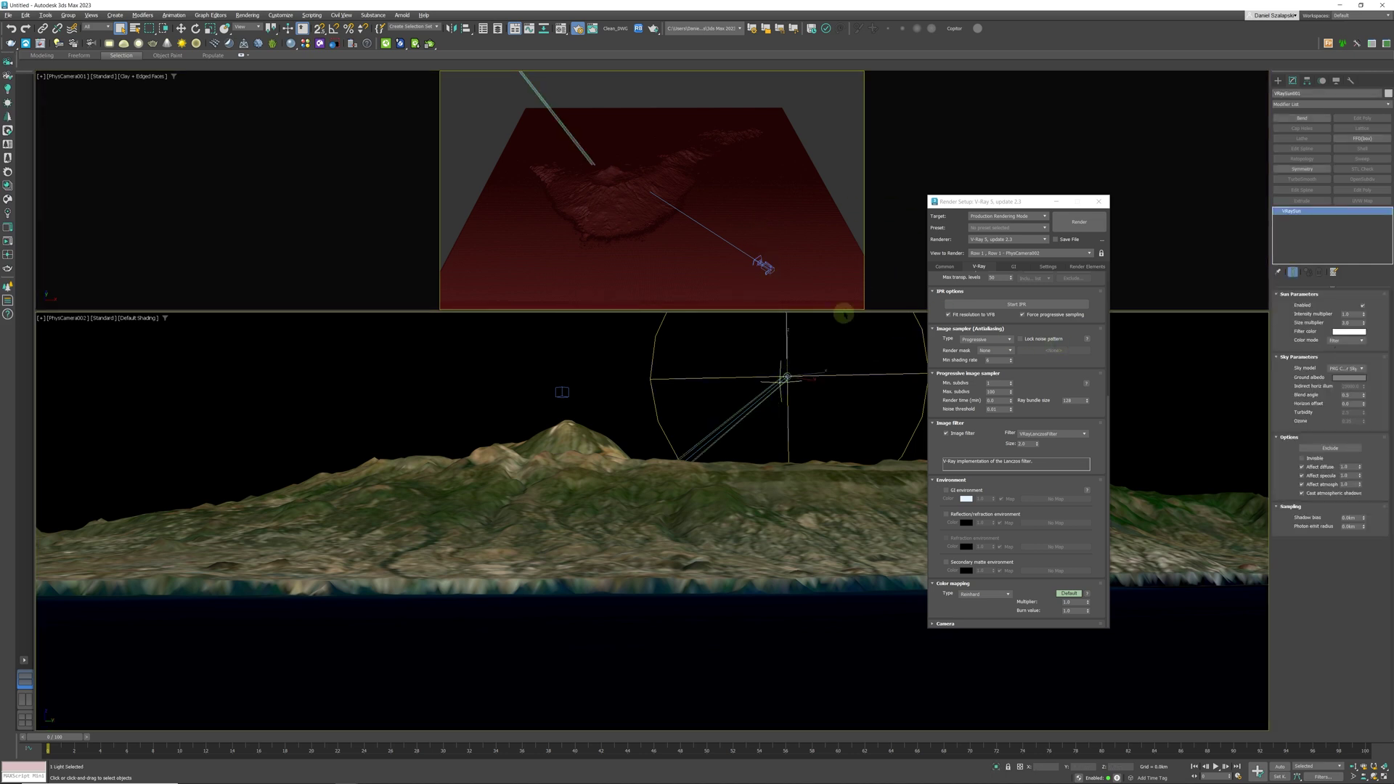
click(1010, 297)
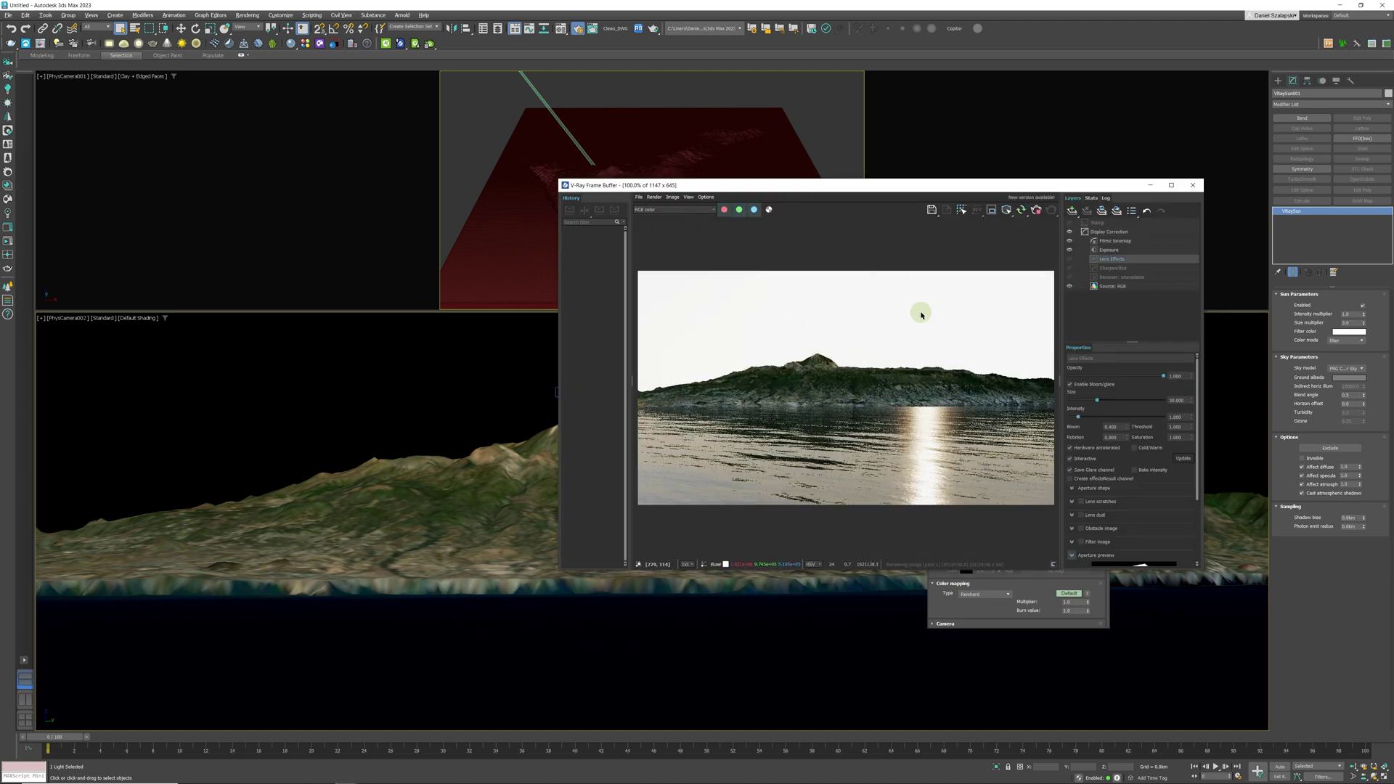
Orbit and dolly the camera back to frame the whole island
click(1373, 776)
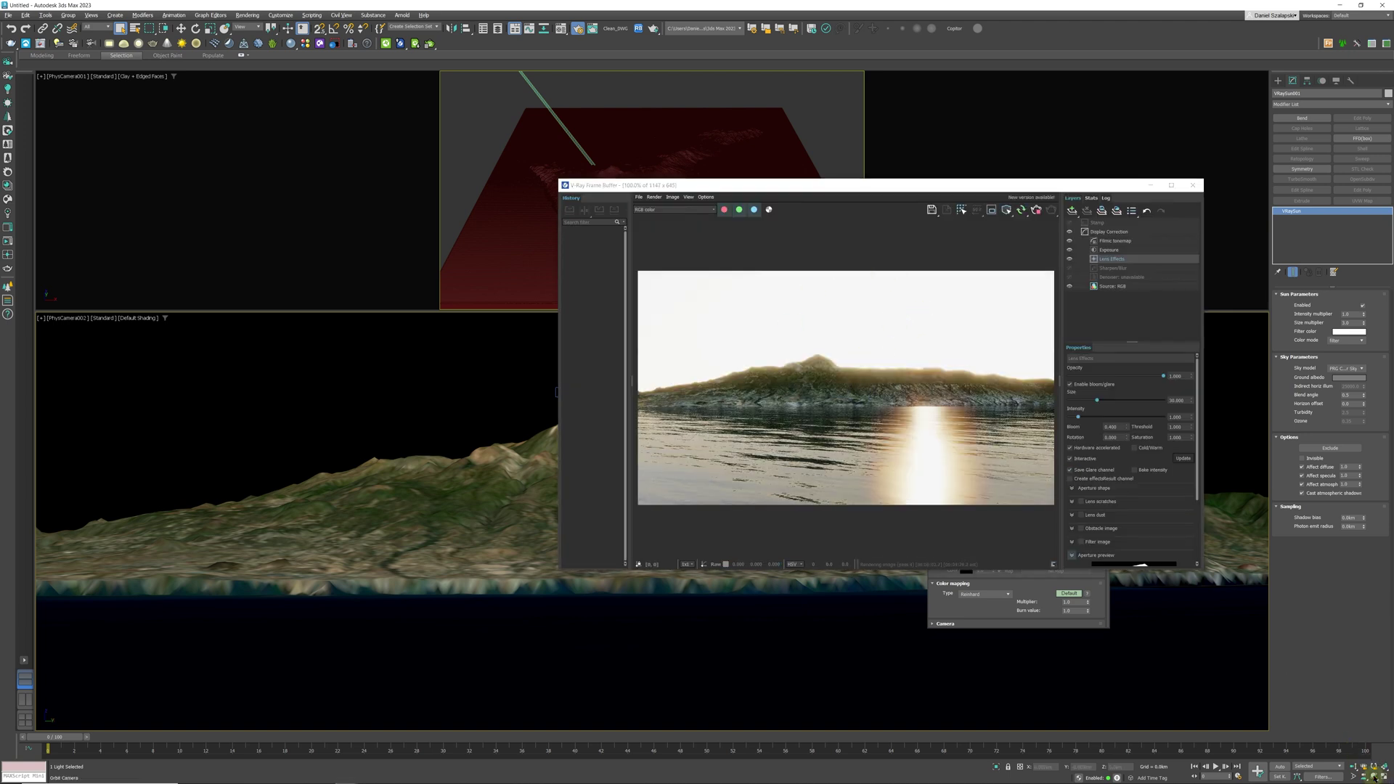
drag(507, 434, 526, 445)
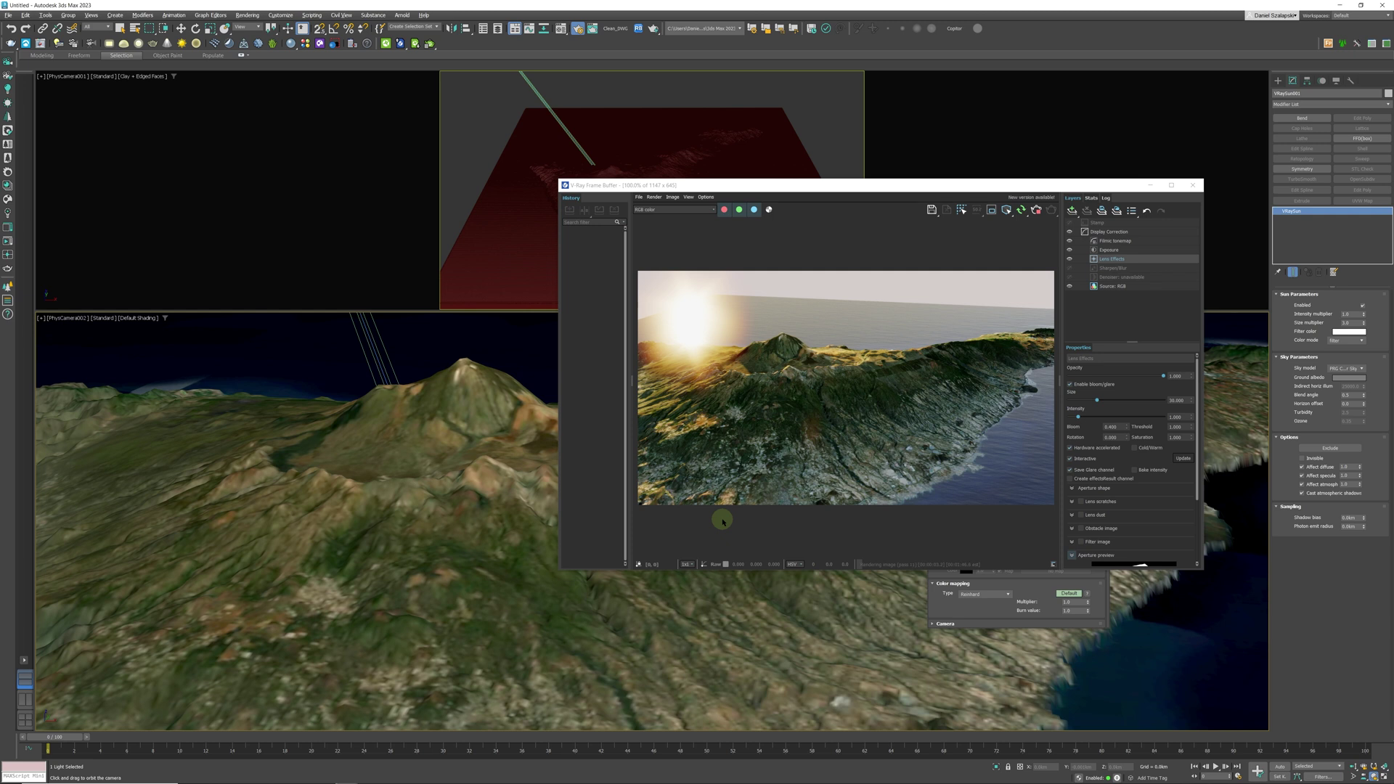
click(1354, 768)
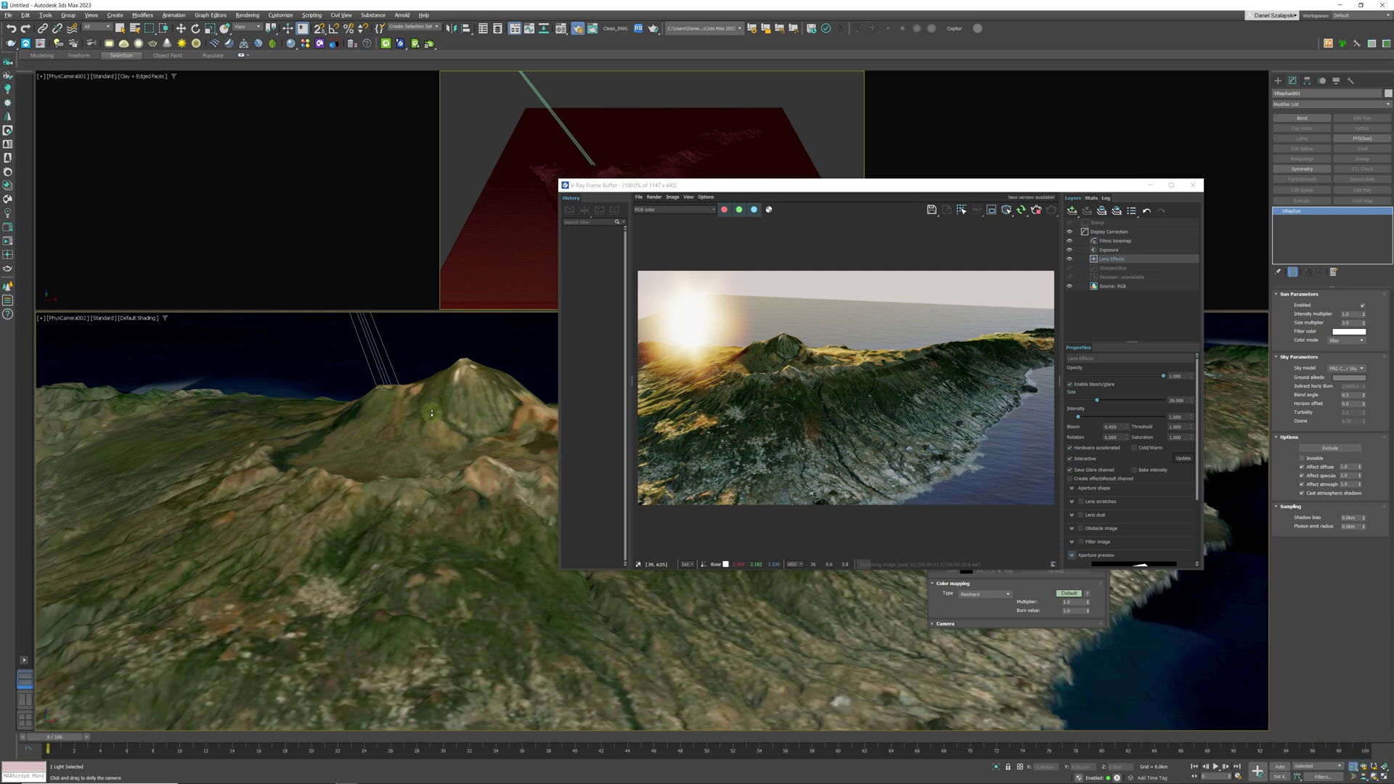
drag(429, 409, 447, 448)
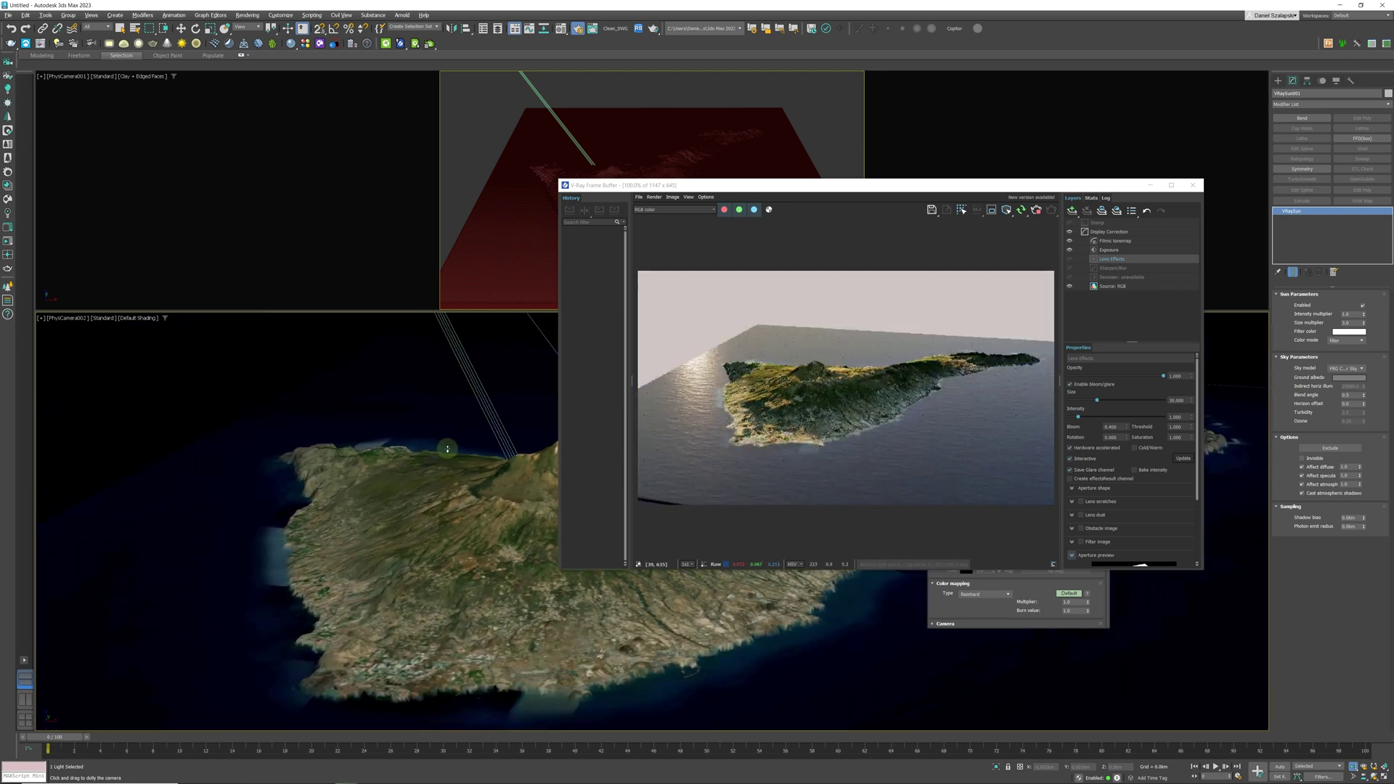